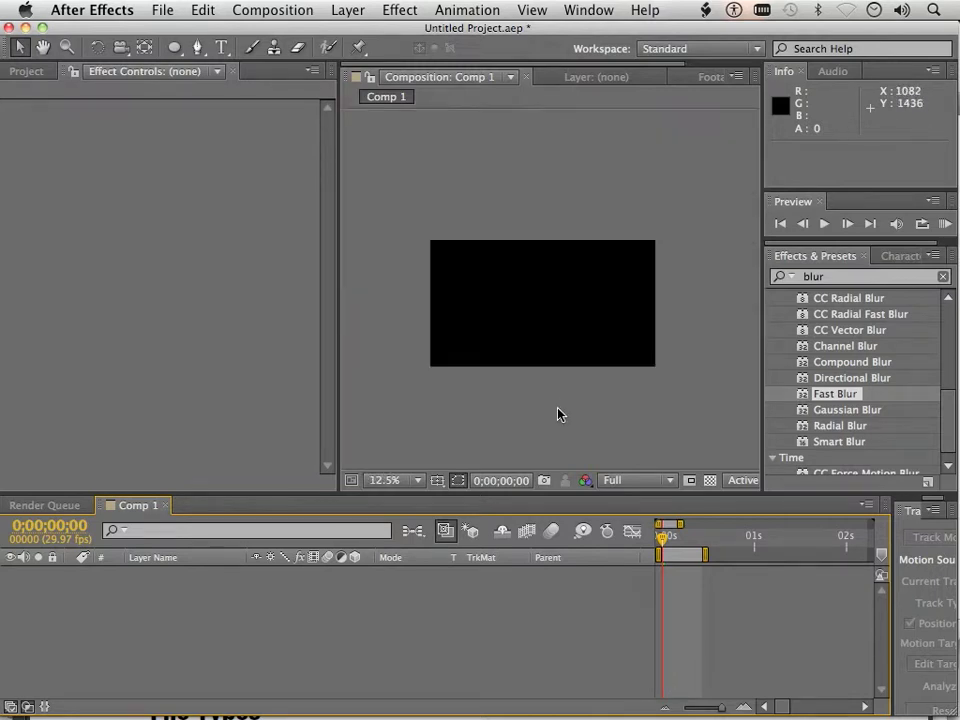
# Add a 1920x1080 dark gray solid, Dark Gray Solid 4, to Comp 1 with default settings
pyautogui.scroll(1, 558, 413)
pyautogui.press('h')
pyautogui.moveTo(521, 379); pyautogui.dragTo(595, 485)
pyautogui.press('v')
pyautogui.scroll(-1, 593, 420)
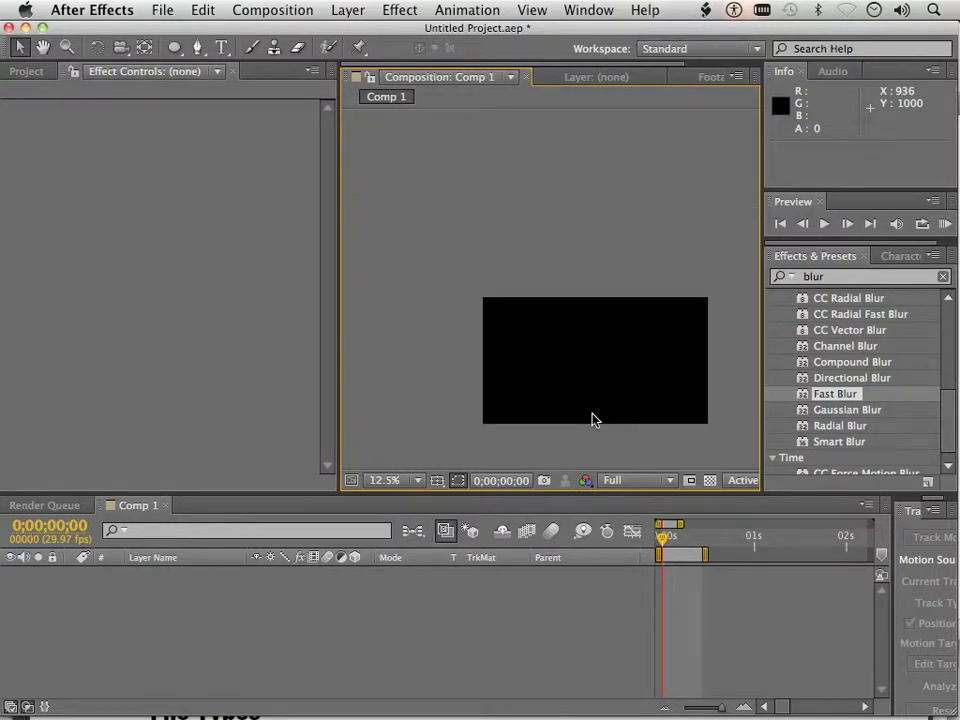
pyautogui.scroll(1, 592, 420)
pyautogui.press('h')
pyautogui.moveTo(628, 364); pyautogui.dragTo(600, 364)
pyautogui.press('v')
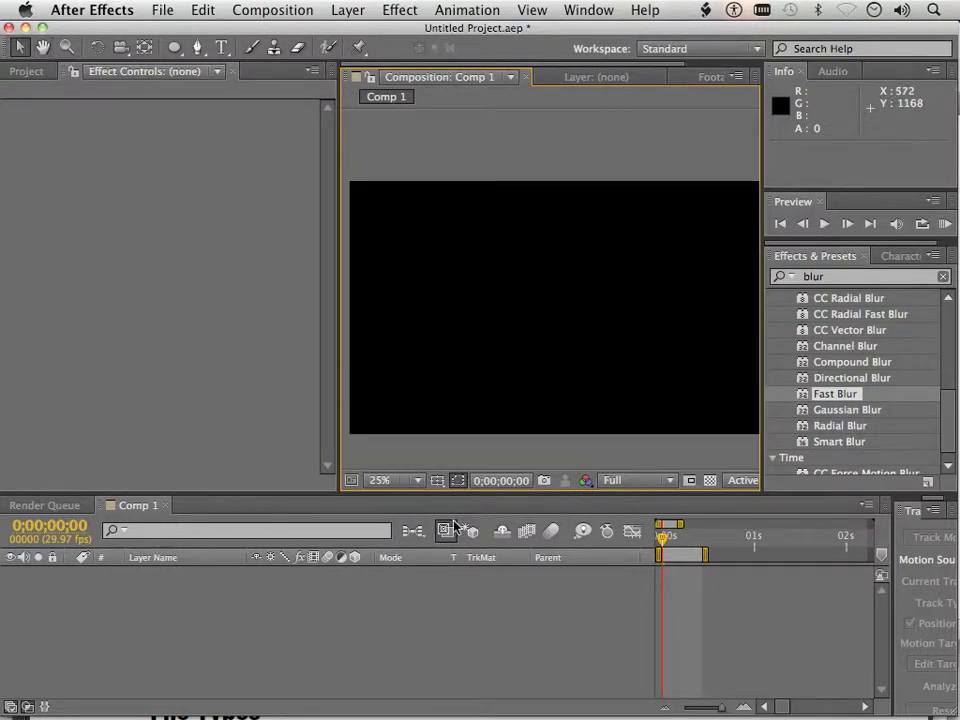
pyautogui.rightClick(408, 456)
pyautogui.moveTo(478, 469)
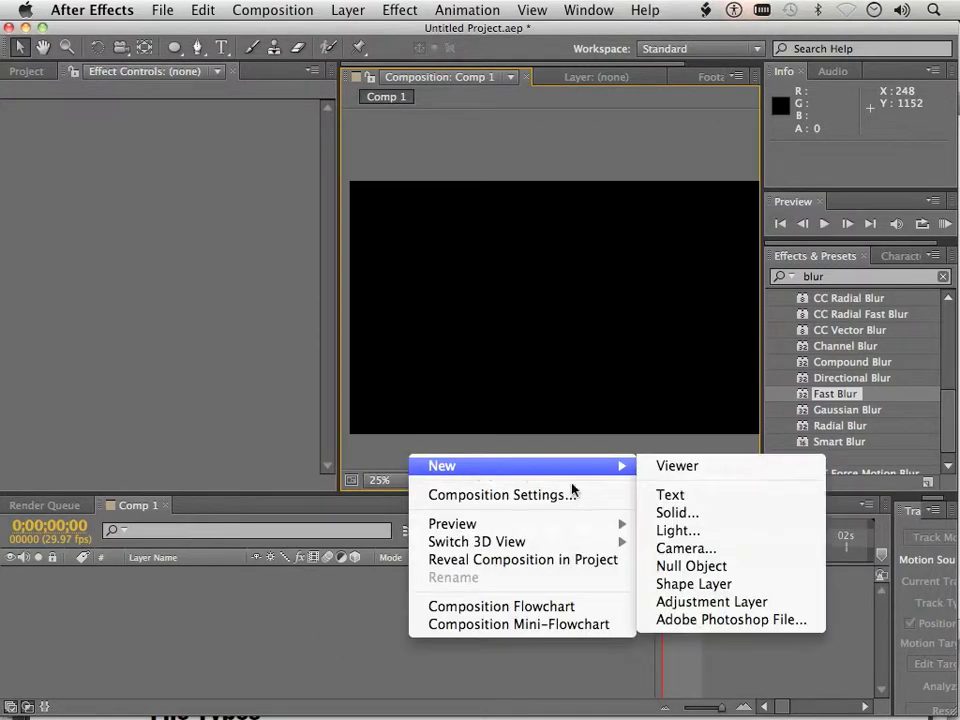
pyautogui.click(709, 516)
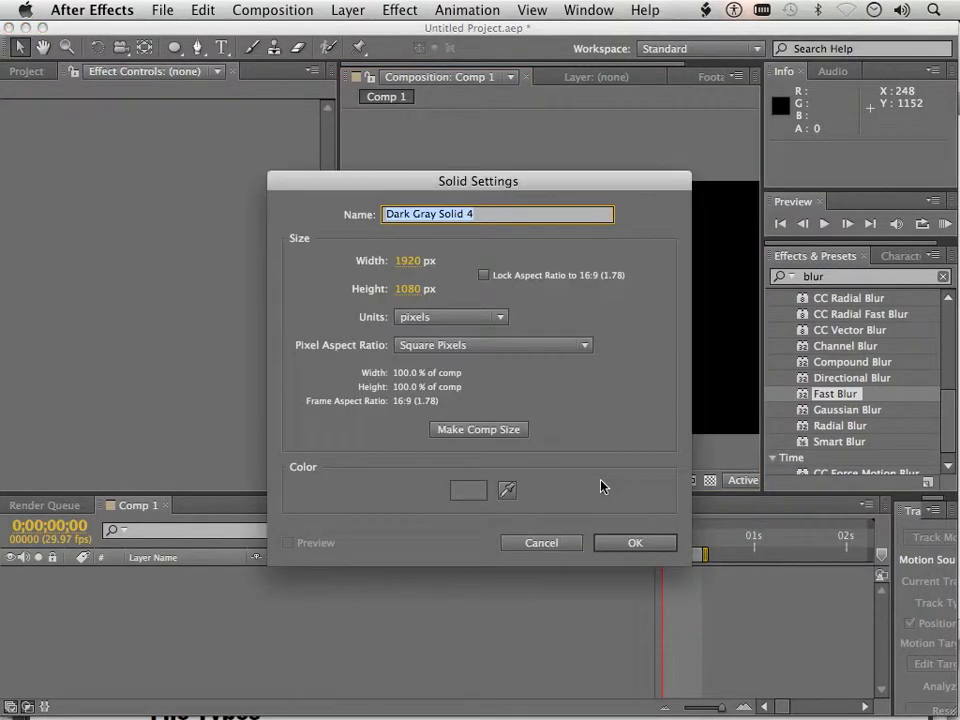
pyautogui.click(630, 543)
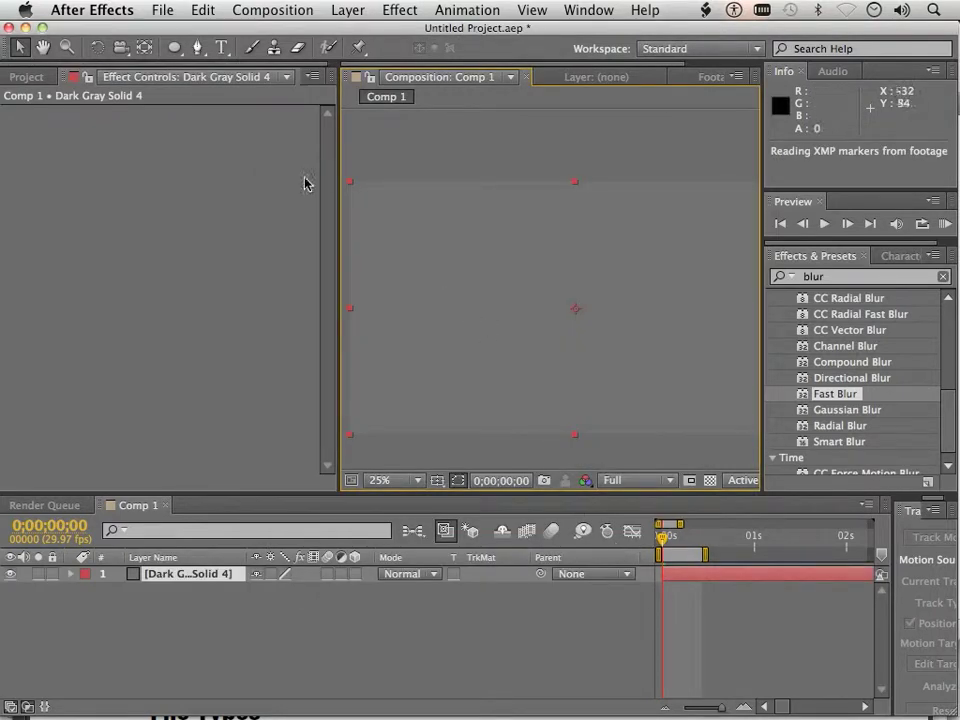
# Draw a large elliptical mask on the solid and nudge it up and left into place
pyautogui.click(174, 55)
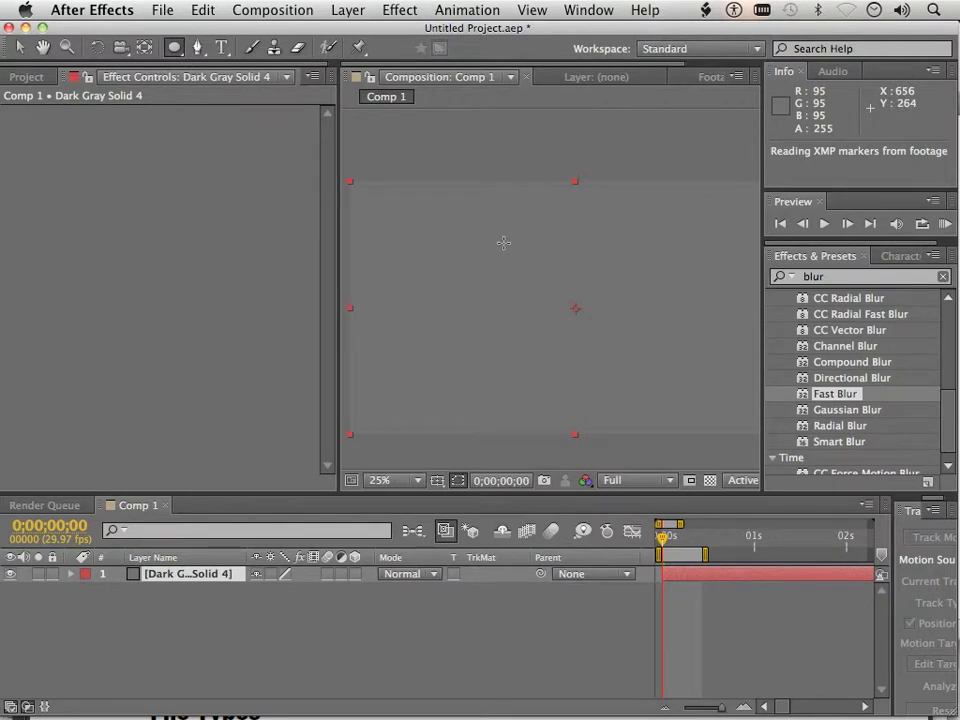
pyautogui.moveTo(502, 242); pyautogui.dragTo(580, 337)
pyautogui.moveTo(617, 376); pyautogui.dragTo(661, 420)
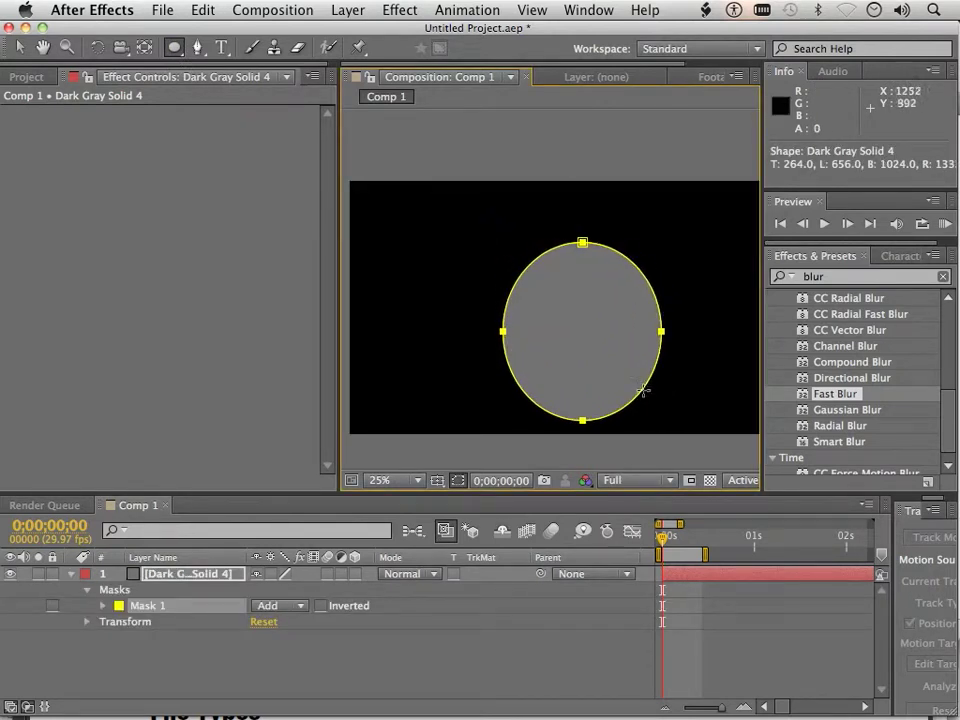
pyautogui.press('Up')
pyautogui.press('Up')
pyautogui.press('Up')
pyautogui.press('Up')
pyautogui.press('Up')
pyautogui.press('Up')
pyautogui.press('Up')
pyautogui.press('Up')
pyautogui.press('Up')
pyautogui.press('Up')
pyautogui.press('Up')
pyautogui.press('Up')
pyautogui.press('Up')
pyautogui.press('Up')
pyautogui.press('Up')
pyautogui.press('Up')
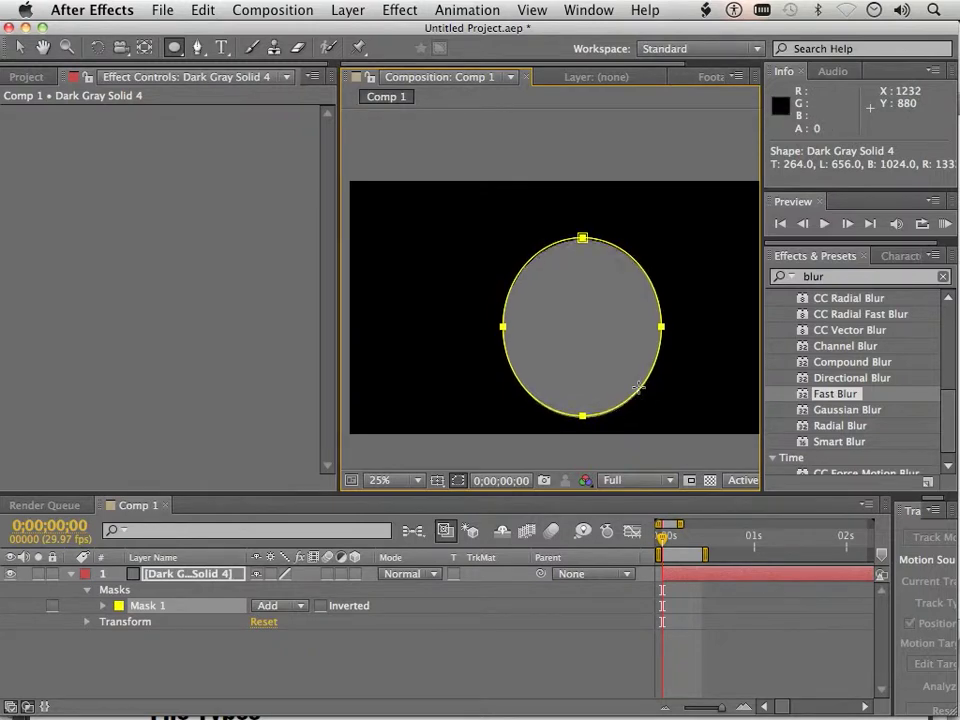
pyautogui.press('Up')
pyautogui.press('Up')
pyautogui.press('Up')
pyautogui.press('Up')
pyautogui.press('Up')
pyautogui.press('Up')
pyautogui.press('Up')
pyautogui.press('Up')
pyautogui.press('Up')
pyautogui.press('Up')
pyautogui.press('Up')
pyautogui.press('Up')
pyautogui.press('Up')
pyautogui.press('Up')
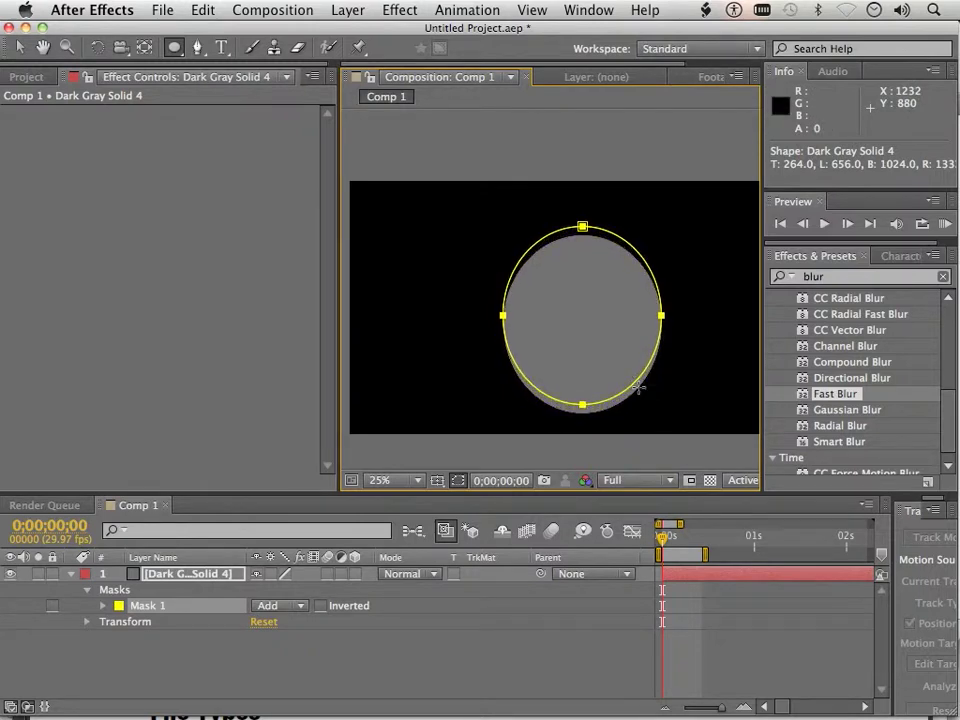
pyautogui.press('Left')
pyautogui.press('Left')
pyautogui.press('Left')
pyautogui.press('Left')
pyautogui.press('Left')
pyautogui.press('Left')
pyautogui.press('Up')
pyautogui.press('Up')
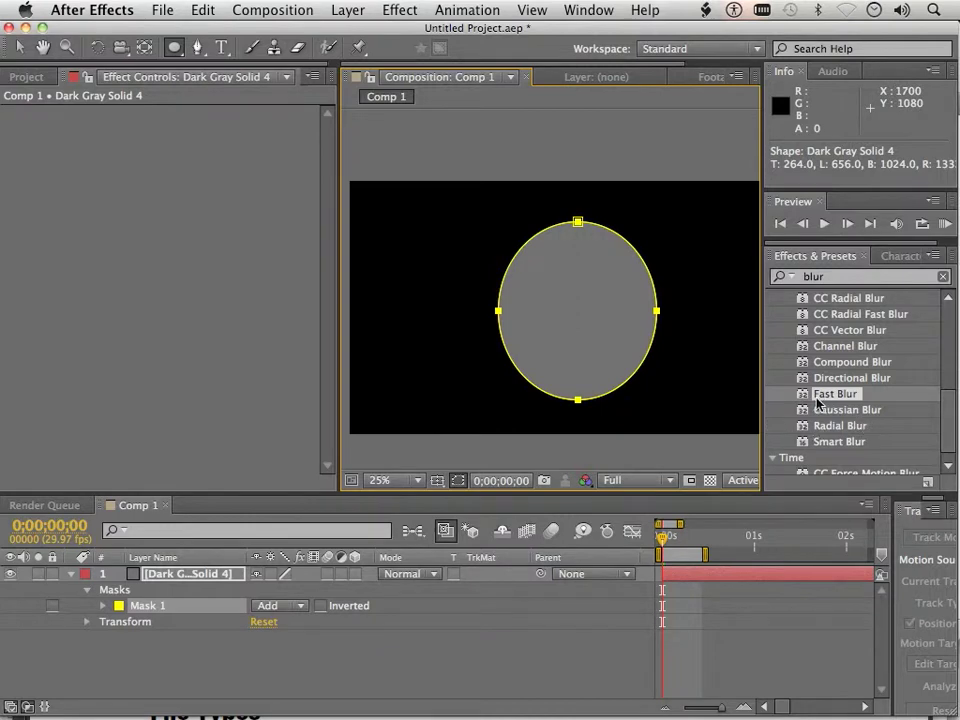
# Apply Fast Blur to Dark Gray Solid 4 and raise Blurriness to 305
pyautogui.click(810, 276)
pyautogui.moveTo(790, 400); pyautogui.dragTo(600, 300)
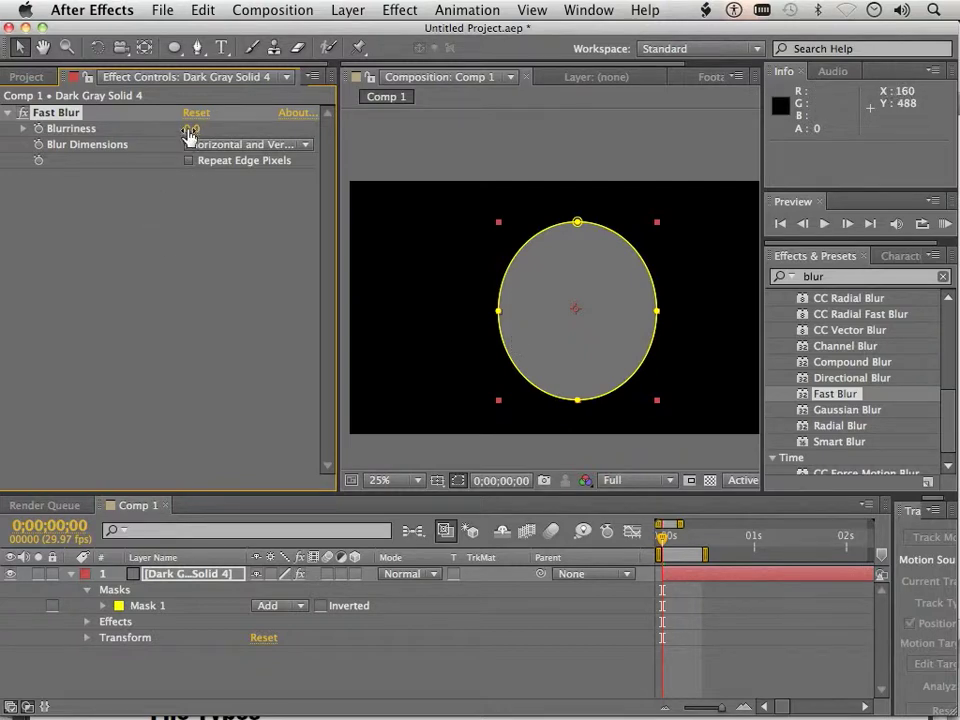
pyautogui.moveTo(190, 129); pyautogui.dragTo(375, 171)
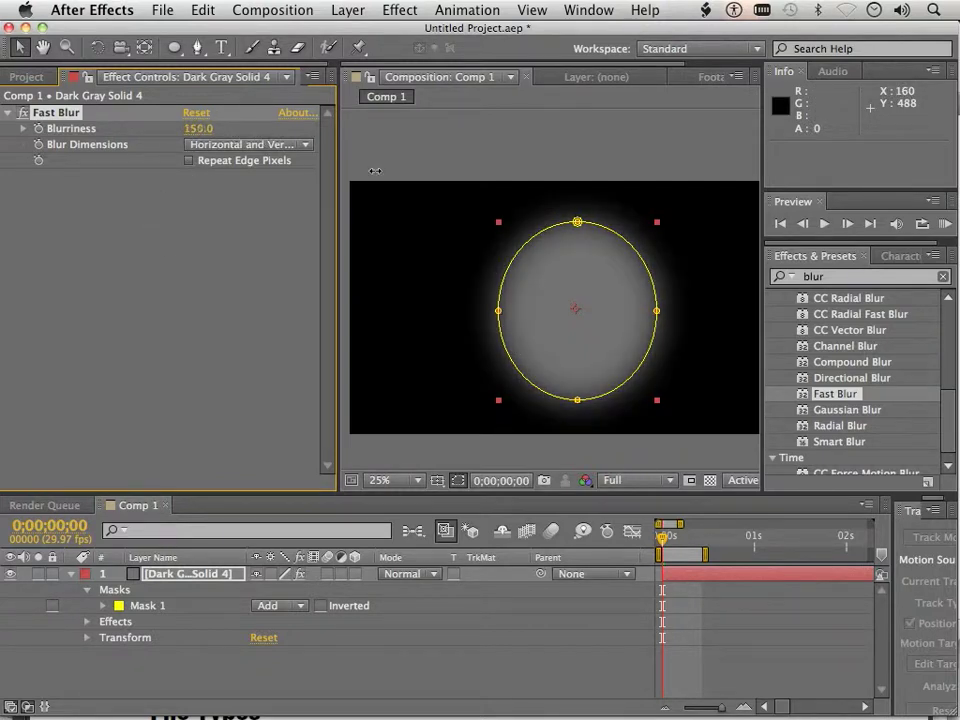
pyautogui.moveTo(200, 130); pyautogui.dragTo(293, 144)
pyautogui.click(250, 412)
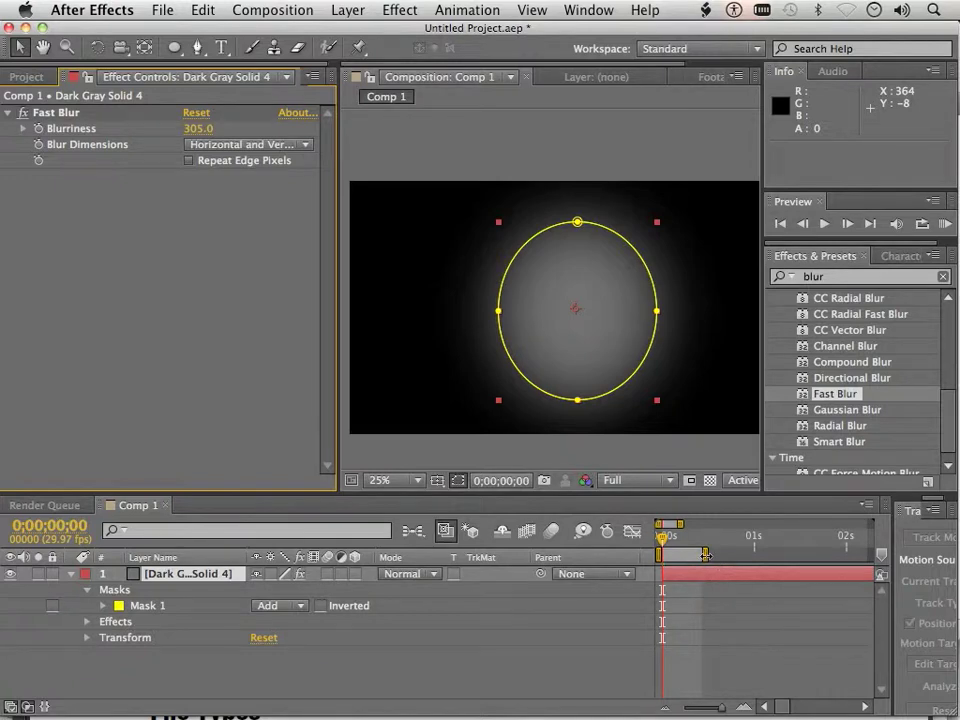
# Shorten the work area to about frame 12 and zoom the timeline into individual frames
pyautogui.moveTo(706, 555)
pyautogui.mouseDown()
pyautogui.moveTo(802, 561)
pyautogui.moveTo(714, 567)
pyautogui.moveTo(662, 552)
pyautogui.moveTo(712, 553)
pyautogui.moveTo(650, 551)
pyautogui.moveTo(699, 558)
pyautogui.mouseUp()
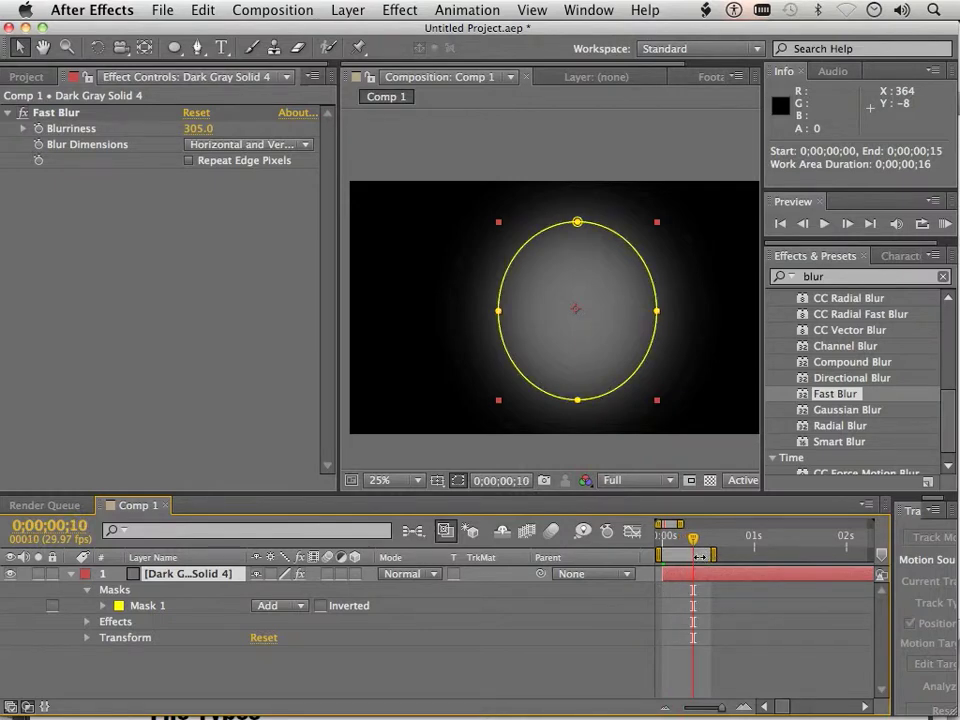
pyautogui.moveTo(713, 555); pyautogui.dragTo(658, 542)
pyautogui.click(665, 542)
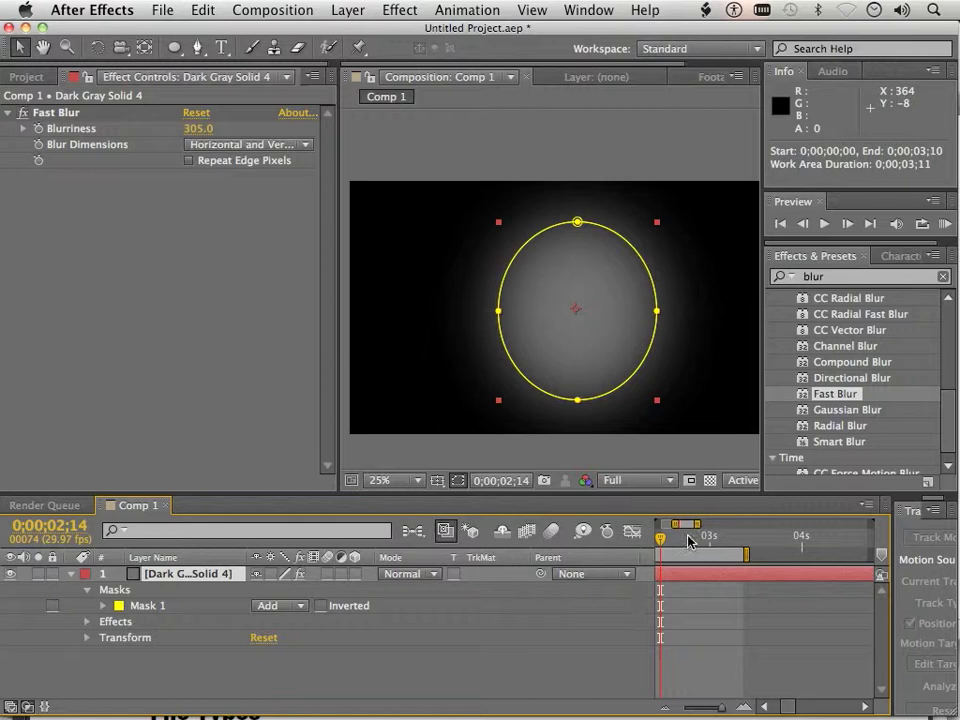
pyautogui.press('Home')
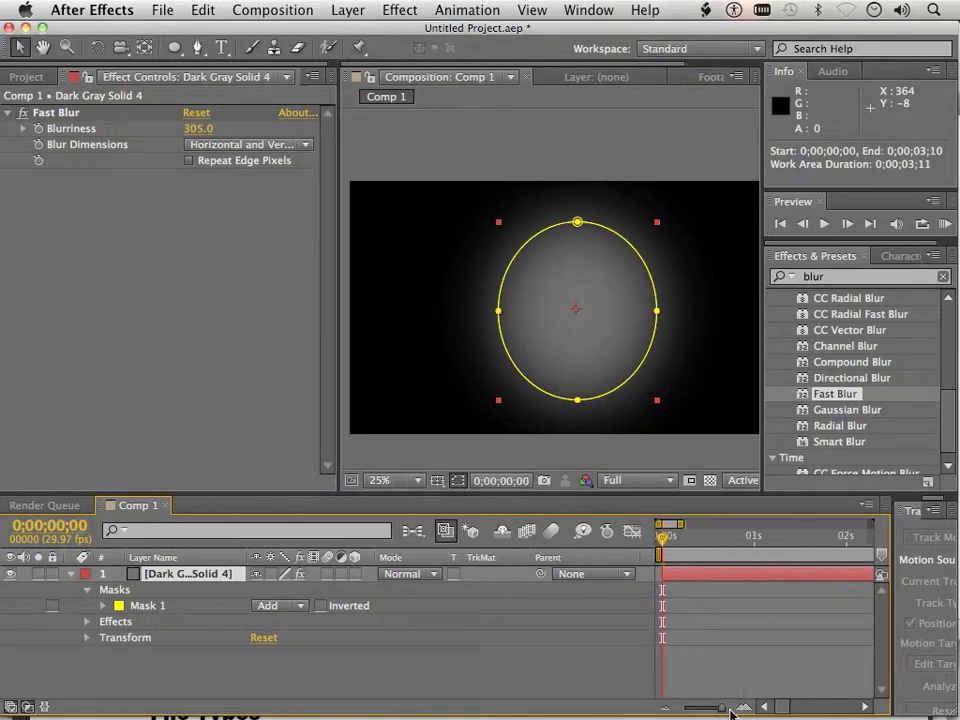
pyautogui.moveTo(735, 707); pyautogui.dragTo(715, 713)
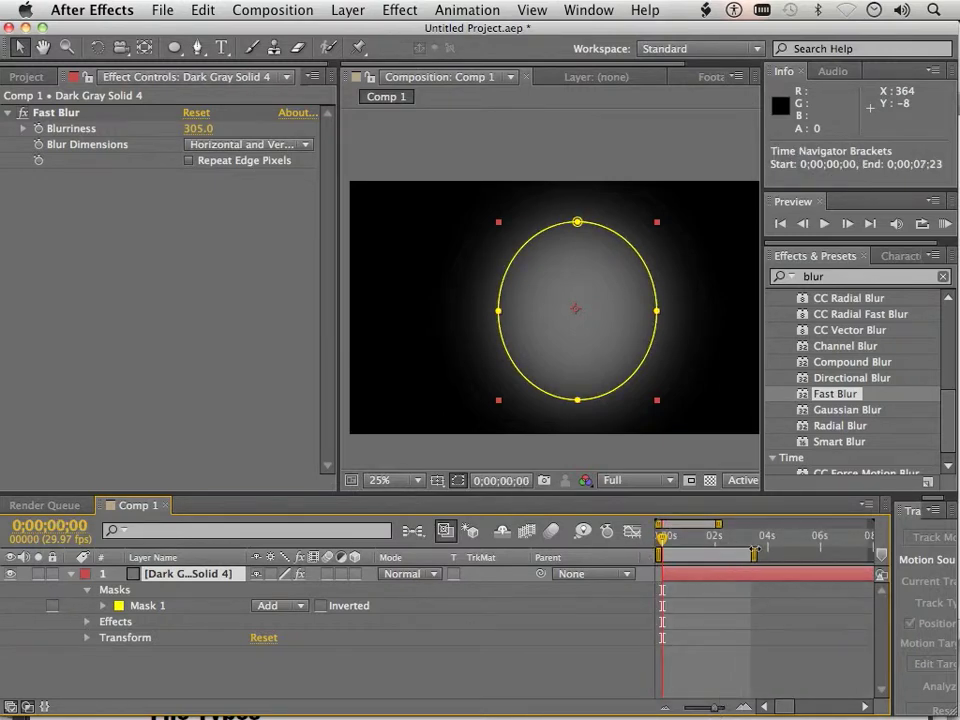
pyautogui.moveTo(754, 549); pyautogui.dragTo(677, 554)
# Preview the glow, then trim the work area end to frame 9
pyautogui.press('space')
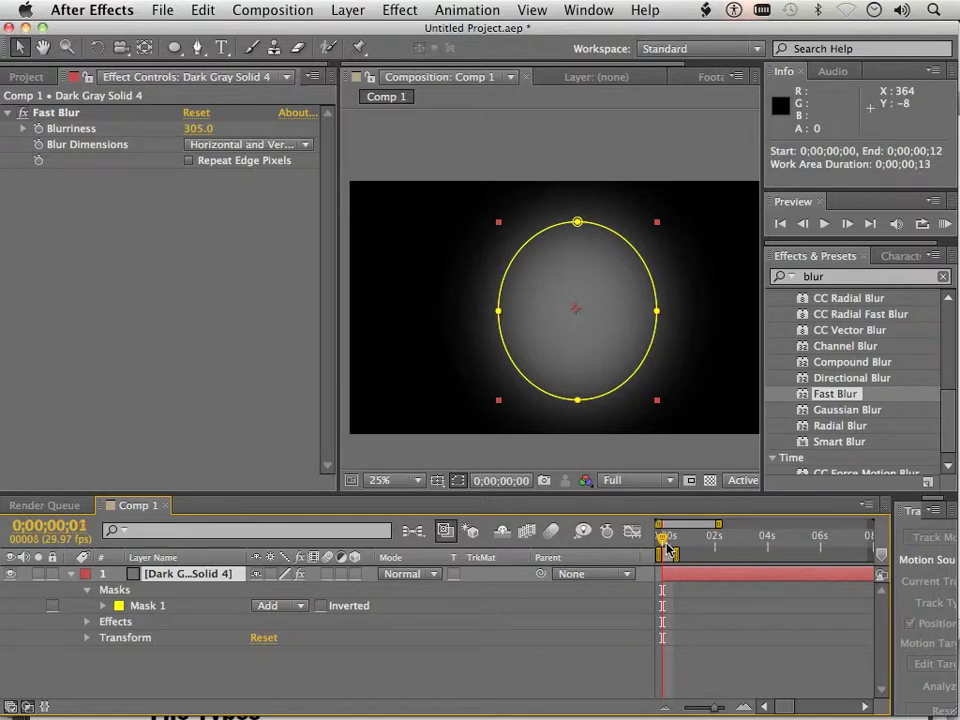
pyautogui.click(674, 546)
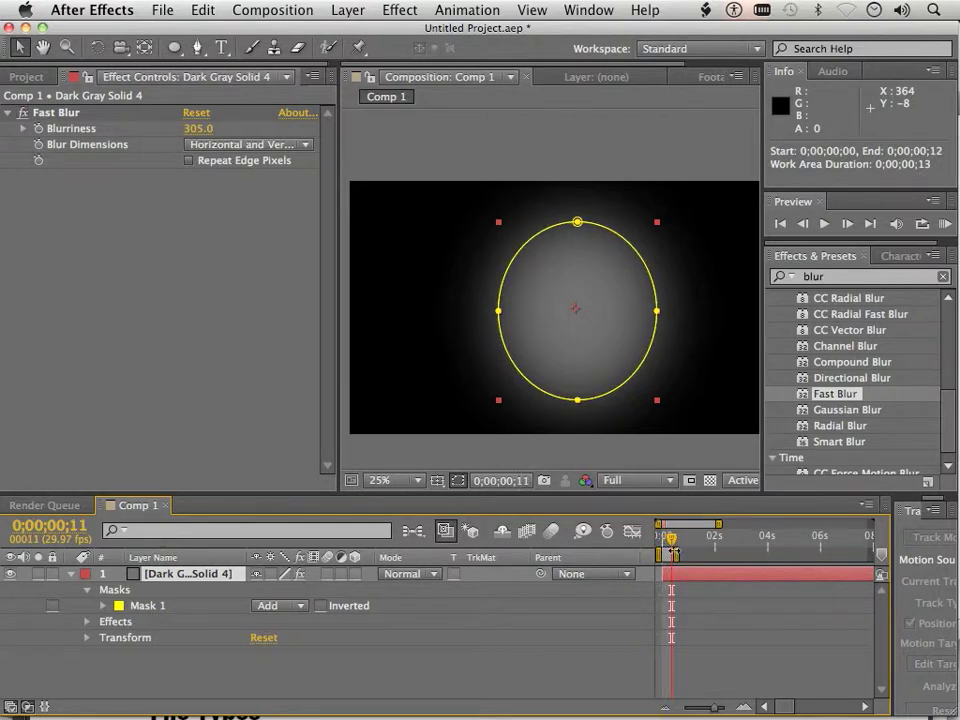
pyautogui.moveTo(674, 553); pyautogui.dragTo(672, 546)
pyautogui.moveTo(716, 712); pyautogui.dragTo(727, 712)
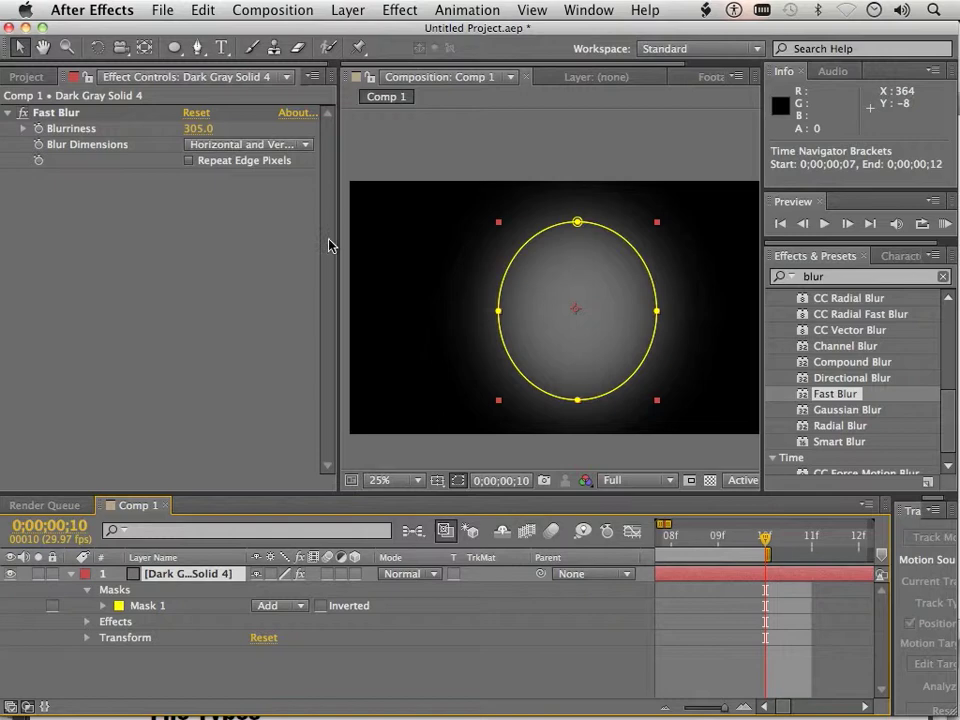
# Put Comp 1 back in the viewer and bring the current time back to frame 0
pyautogui.click(615, 77)
pyautogui.click(501, 79)
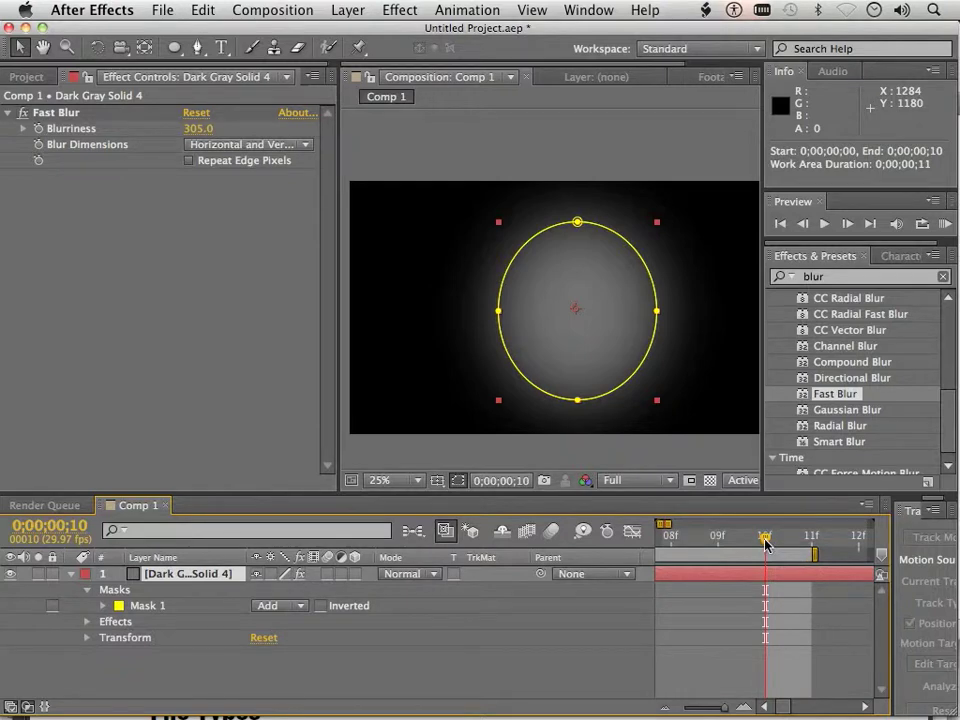
pyautogui.moveTo(765, 543); pyautogui.dragTo(686, 557)
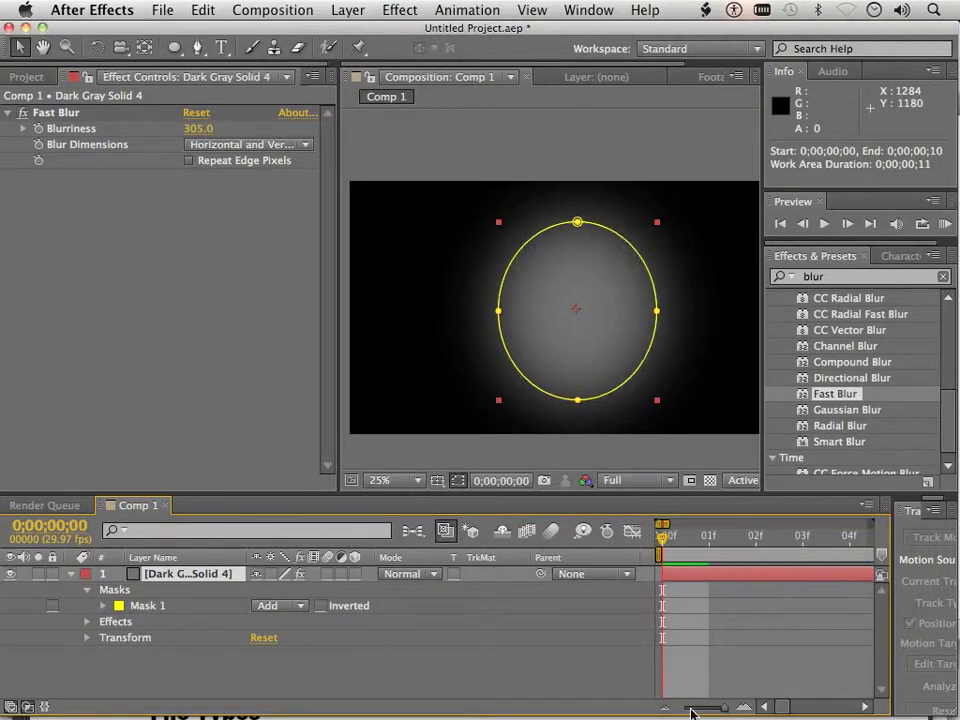
pyautogui.moveTo(731, 712); pyautogui.dragTo(724, 707)
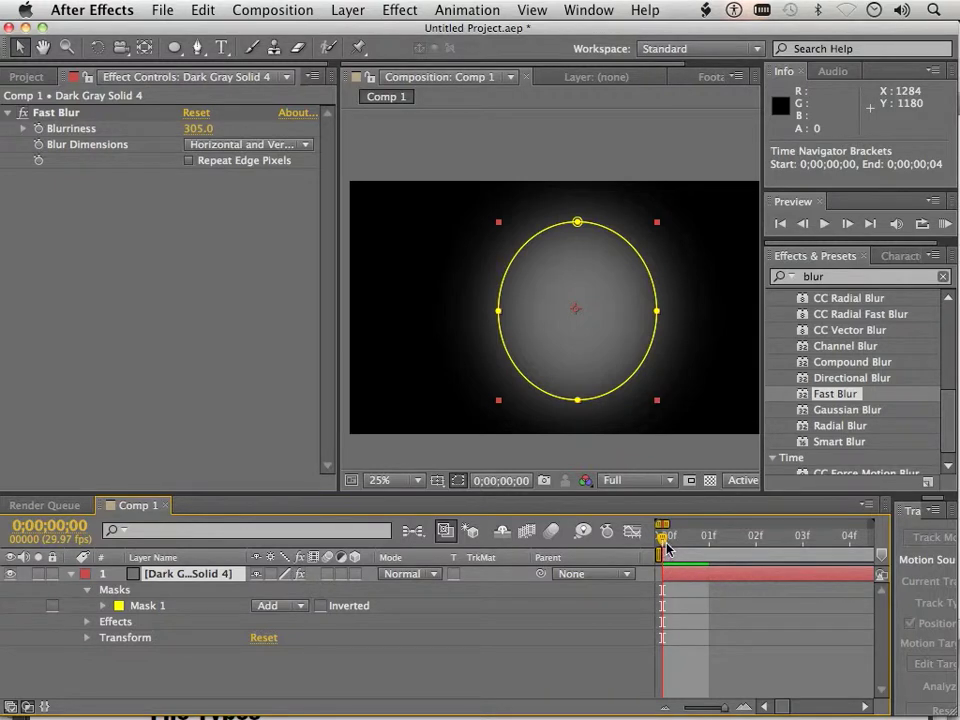
pyautogui.moveTo(668, 548)
pyautogui.mouseDown()
pyautogui.moveTo(872, 552)
pyautogui.moveTo(664, 552)
pyautogui.mouseUp()
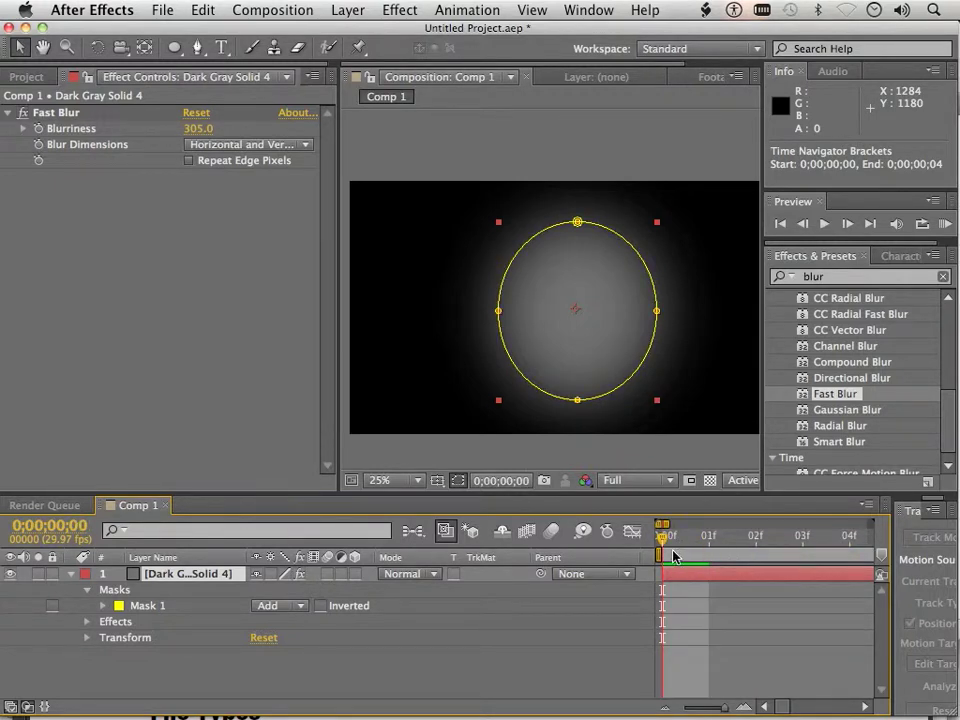
# Keyframe Scale at 0% on frame 0 and 100% a few frames later
pyautogui.click(87, 638)
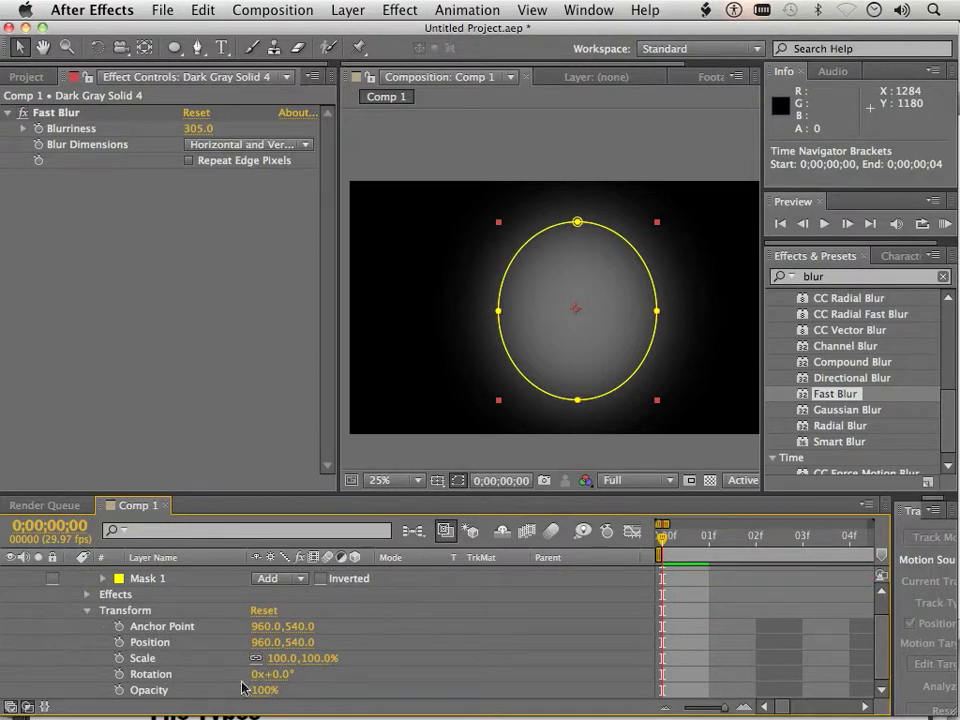
pyautogui.moveTo(322, 665); pyautogui.dragTo(227, 656)
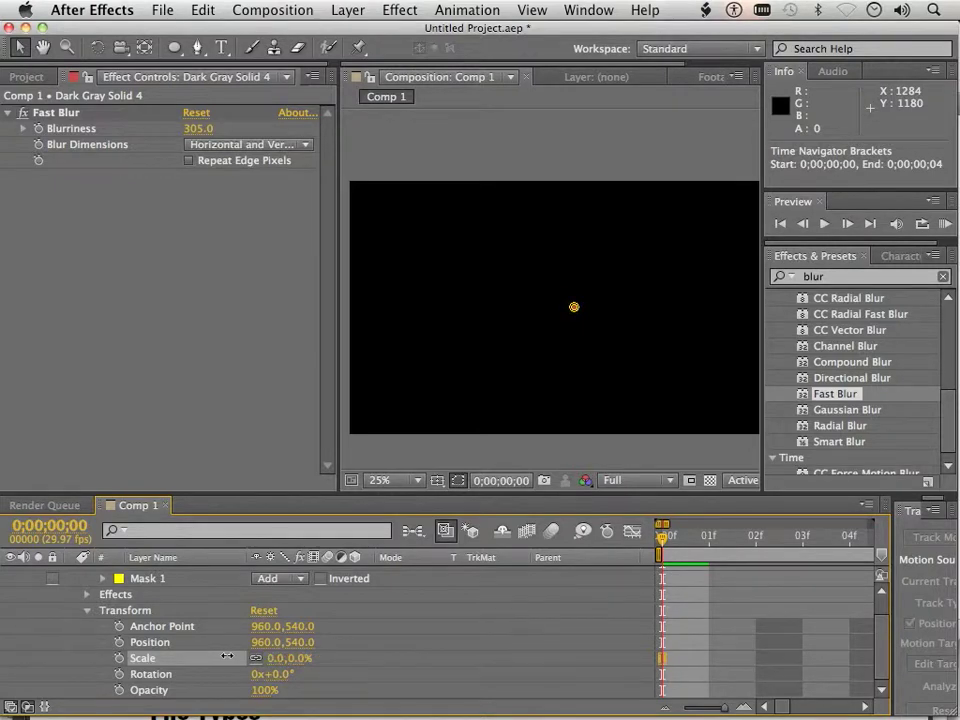
pyautogui.click(119, 658)
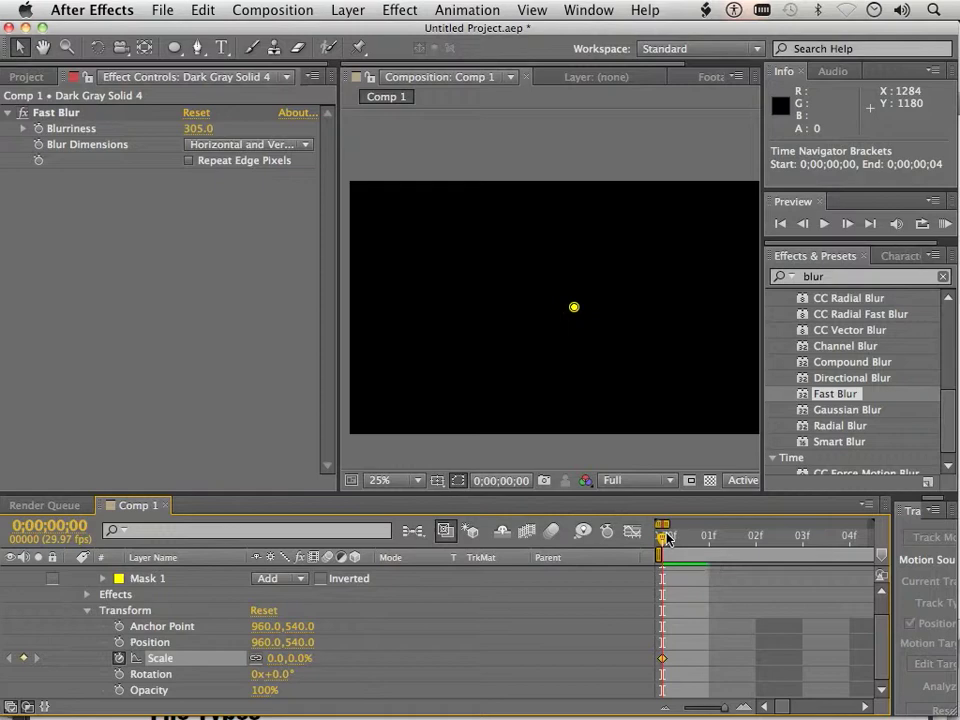
pyautogui.moveTo(667, 540); pyautogui.dragTo(862, 555)
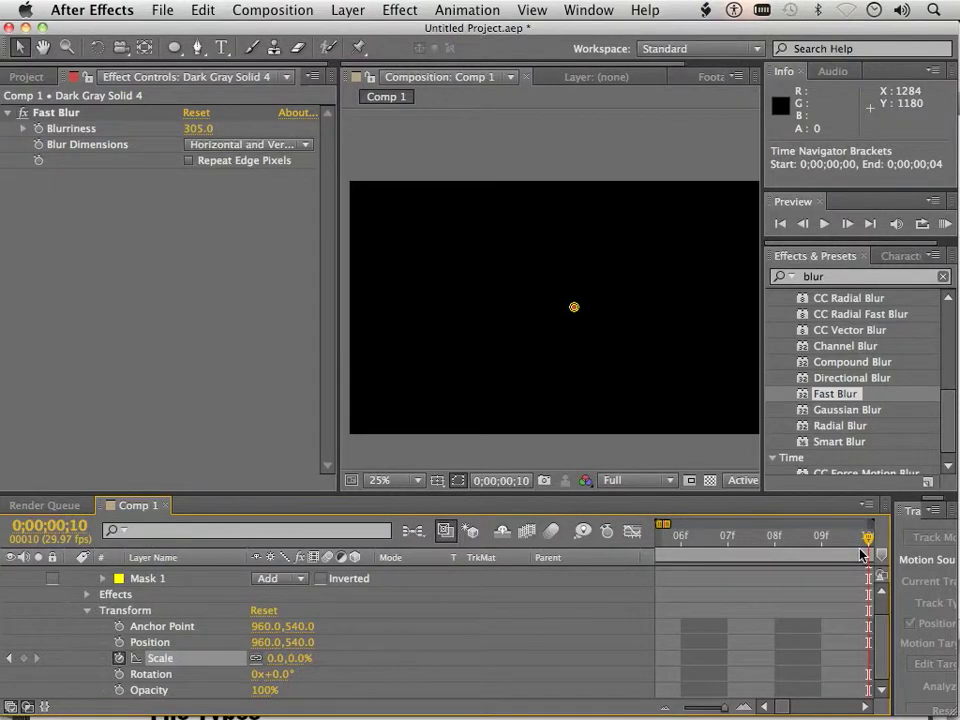
pyautogui.click(276, 658)
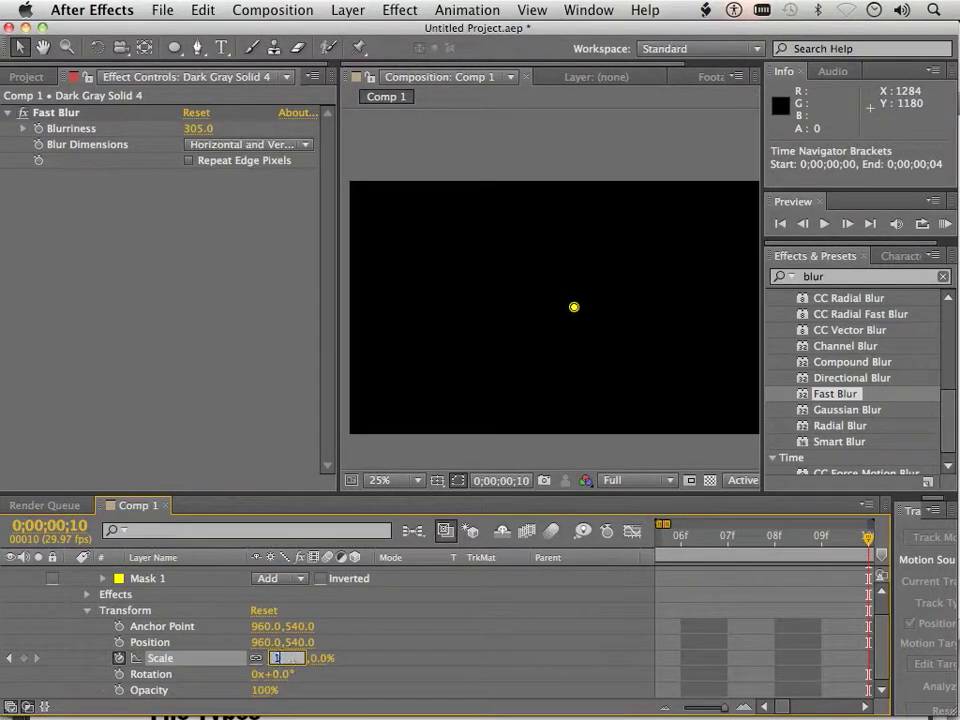
pyautogui.press('Return')
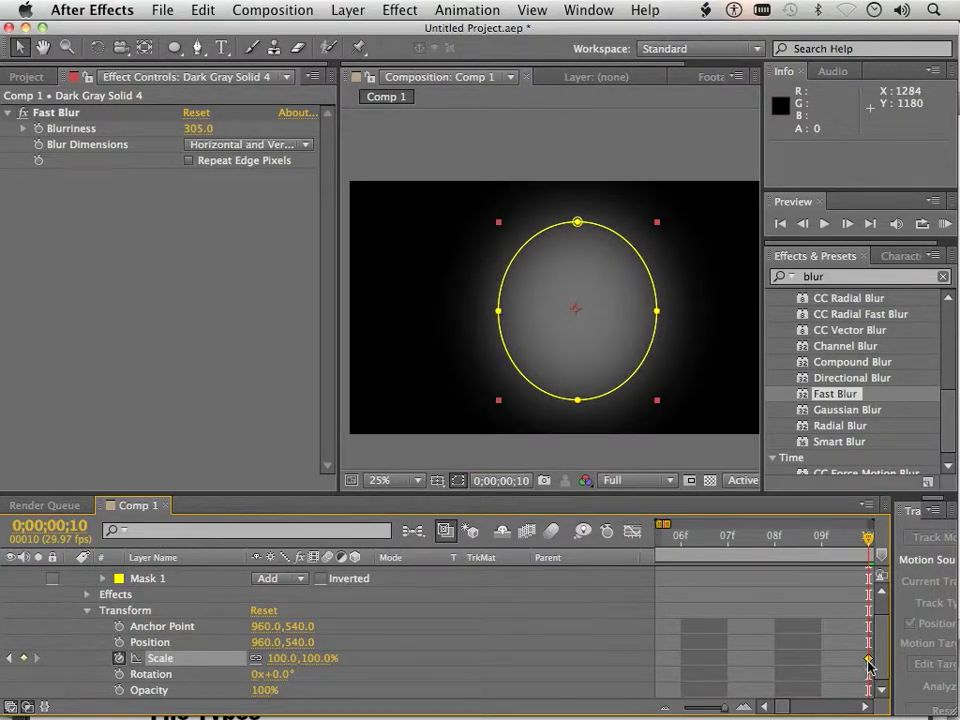
# Move the 100% Scale keyframe to frame 5 and add a 5% Scale keyframe at frame 10
pyautogui.moveTo(724, 712); pyautogui.dragTo(724, 712)
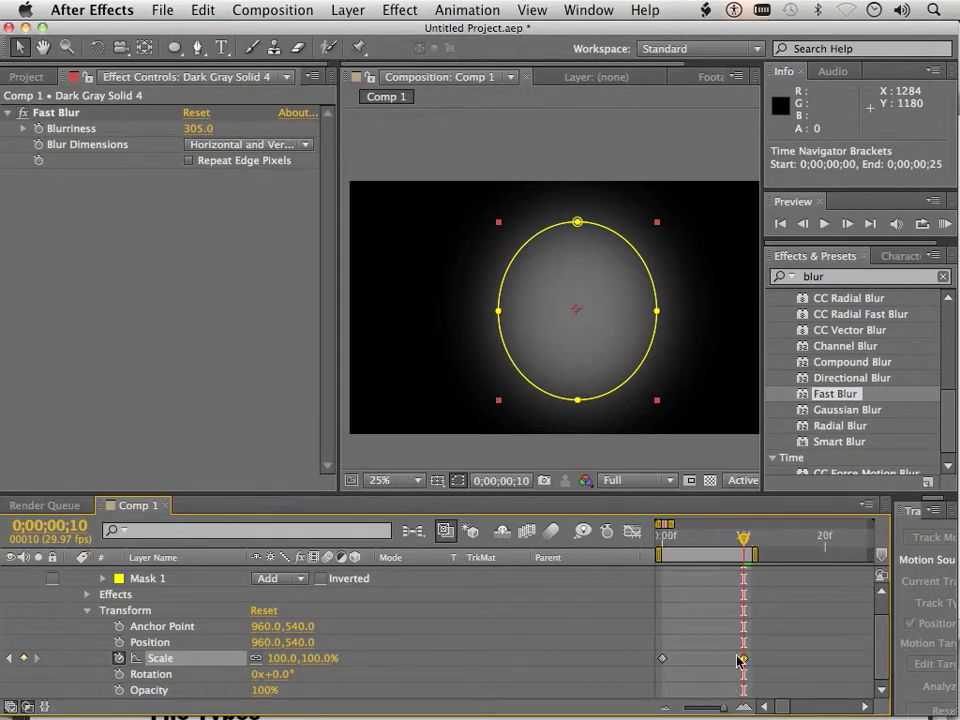
pyautogui.moveTo(743, 662); pyautogui.dragTo(702, 662)
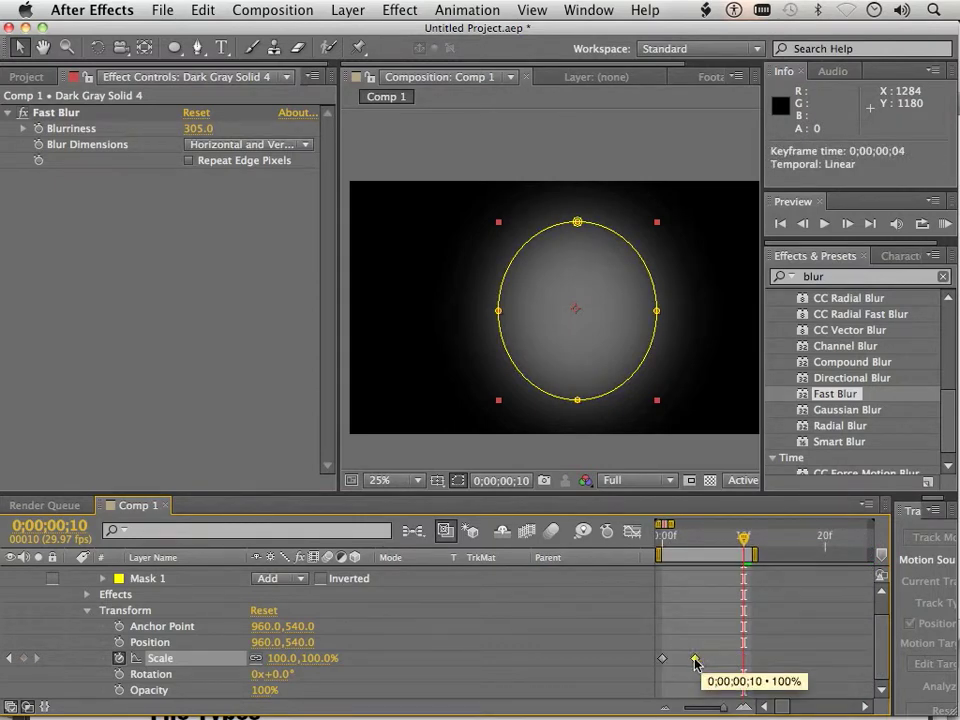
pyautogui.moveTo(744, 538)
pyautogui.mouseDown()
pyautogui.moveTo(662, 537)
pyautogui.moveTo(741, 557)
pyautogui.mouseUp()
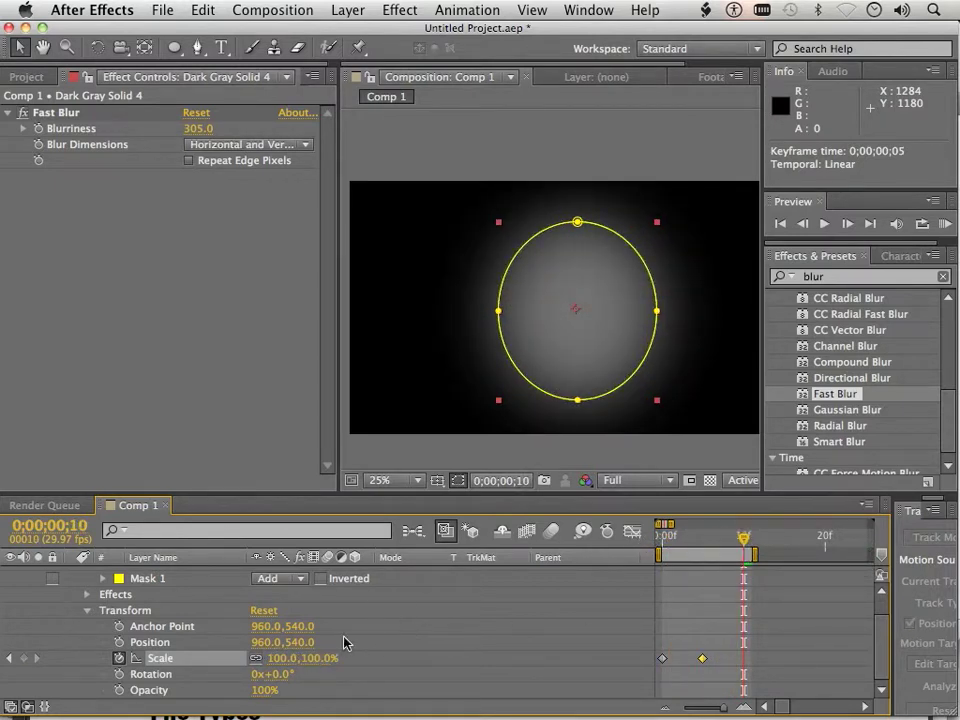
pyautogui.click(316, 659)
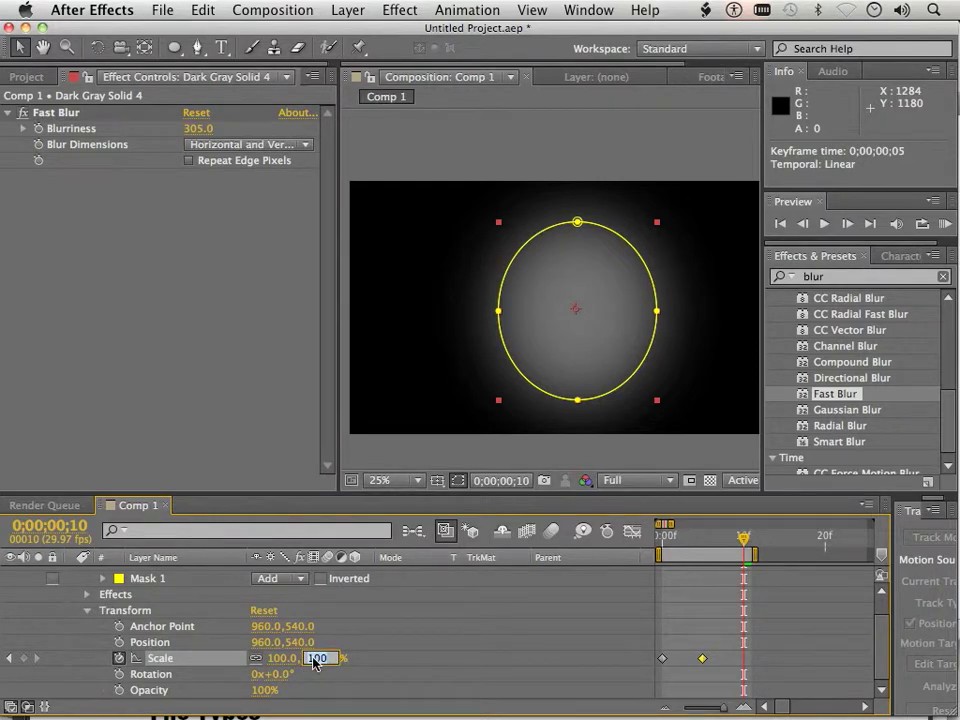
pyautogui.write('5')
pyautogui.press('Return')
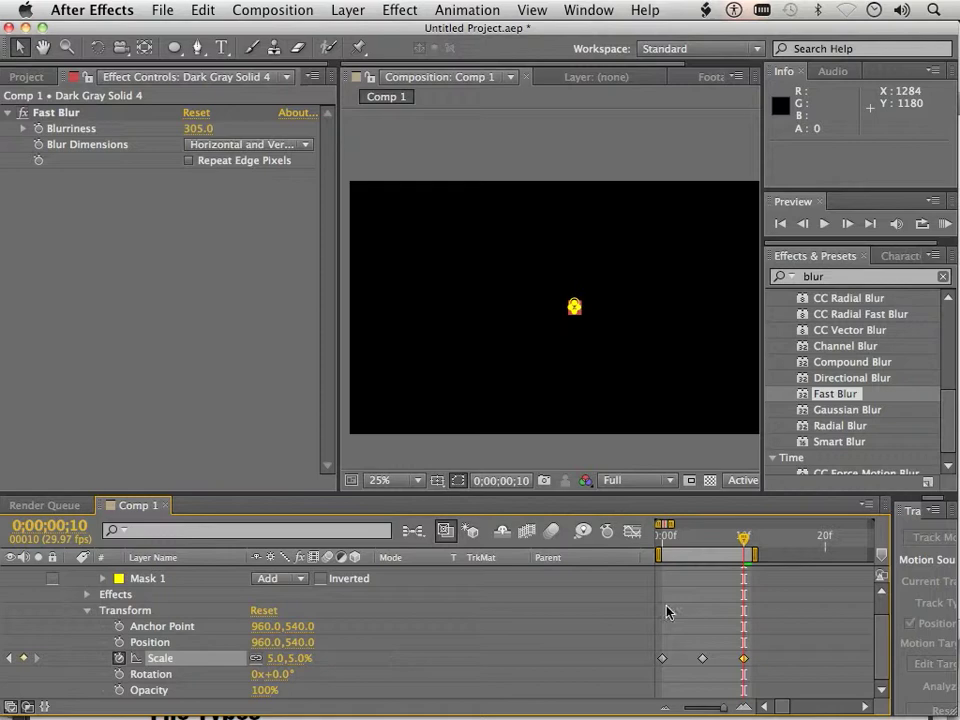
# Preview the scale animation from the first frame
pyautogui.moveTo(748, 540); pyautogui.dragTo(628, 545)
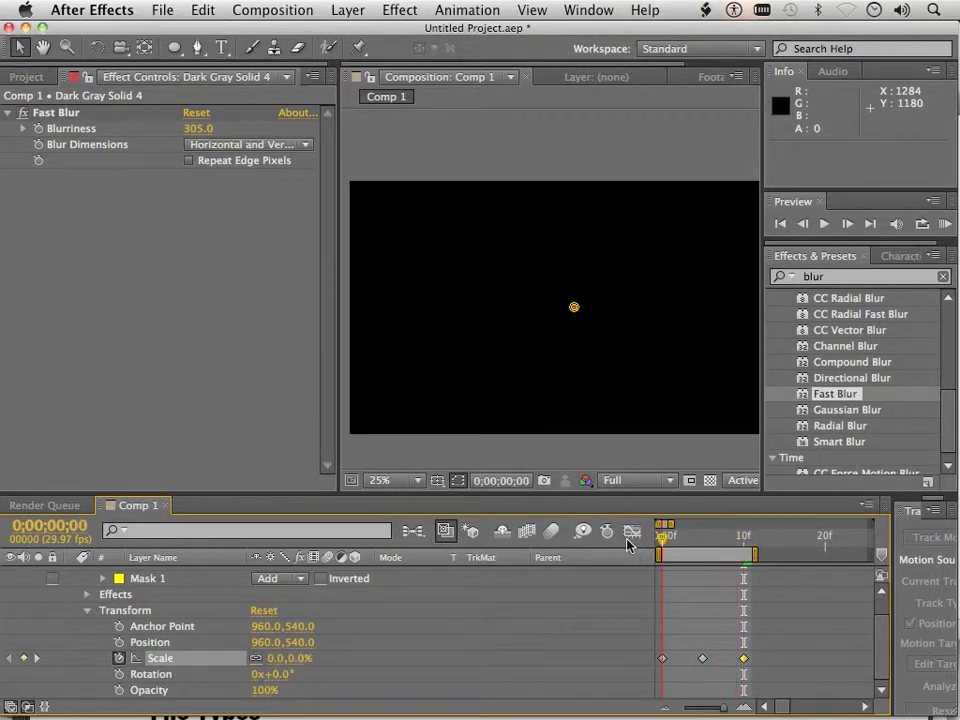
pyautogui.press('space')
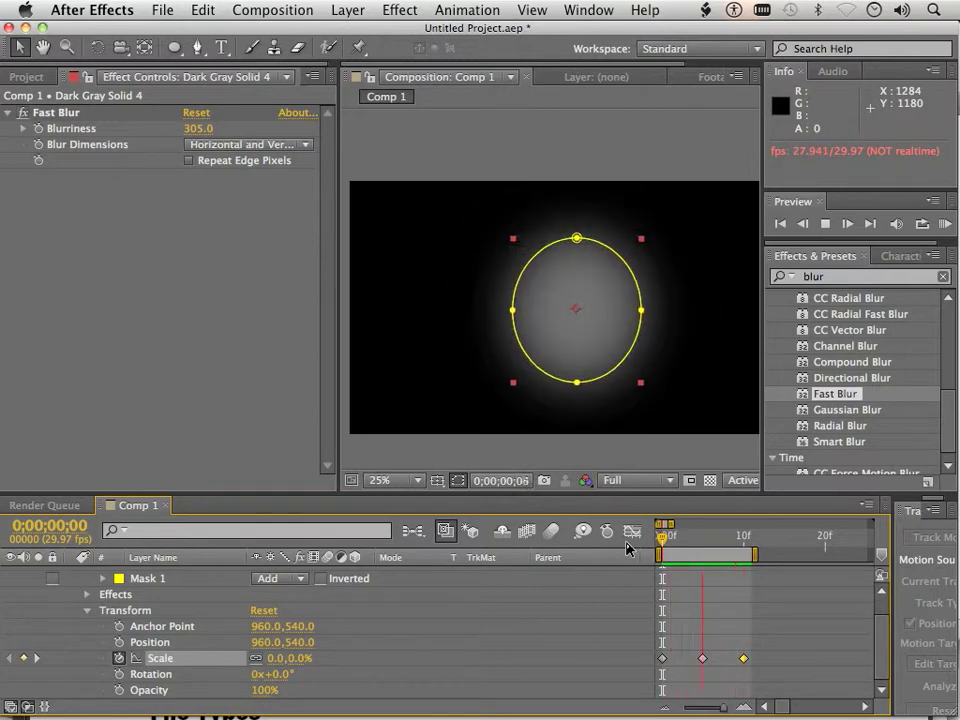
pyautogui.press('space')
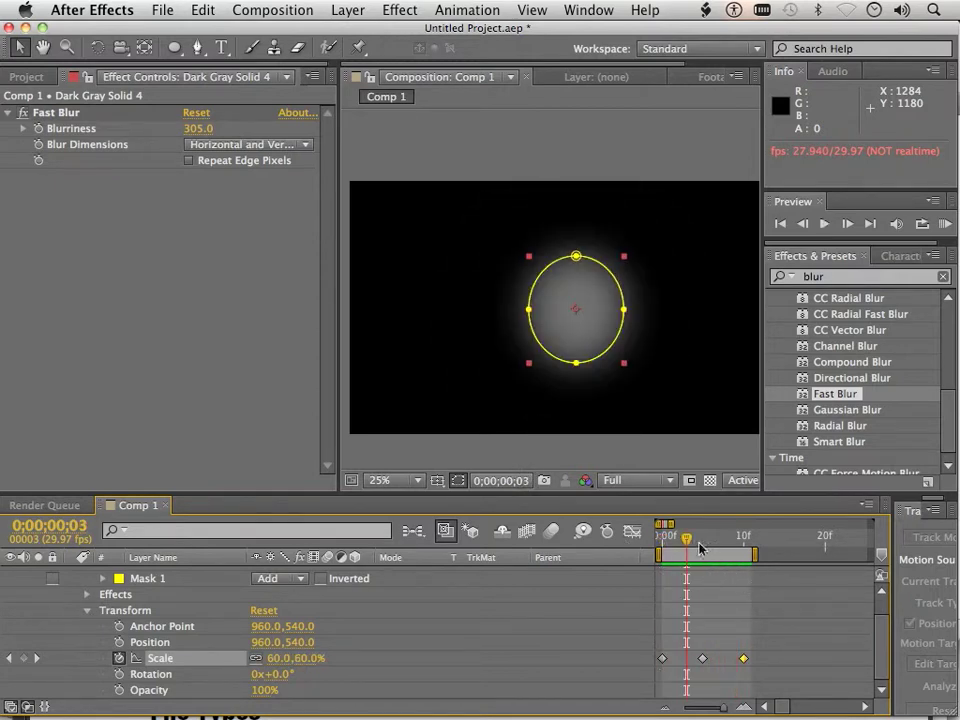
# Keyframe Opacity at 100% on frame 5, fading to about 11% at frame 10
pyautogui.moveTo(690, 545)
pyautogui.mouseDown()
pyautogui.moveTo(713, 548)
pyautogui.moveTo(704, 548)
pyautogui.mouseUp()
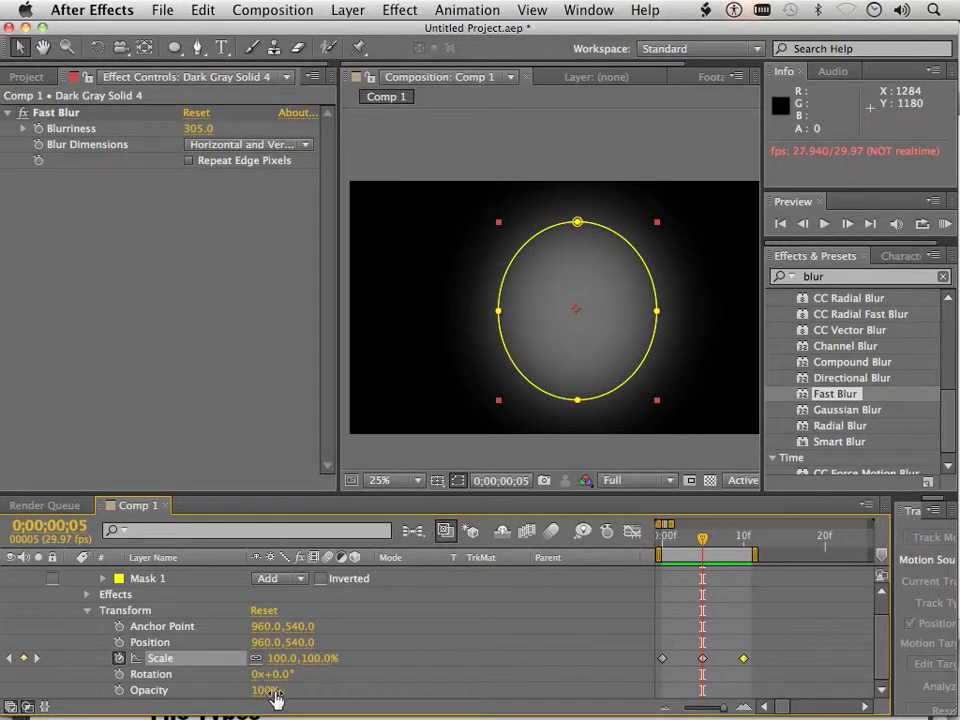
pyautogui.click(119, 690)
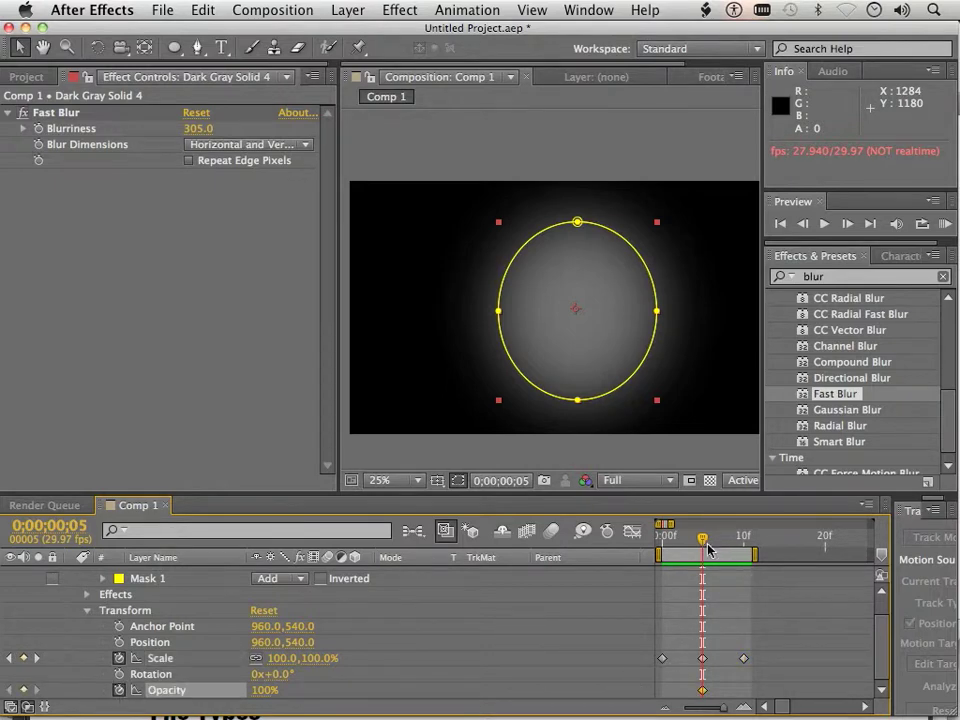
pyautogui.moveTo(708, 548); pyautogui.dragTo(743, 552)
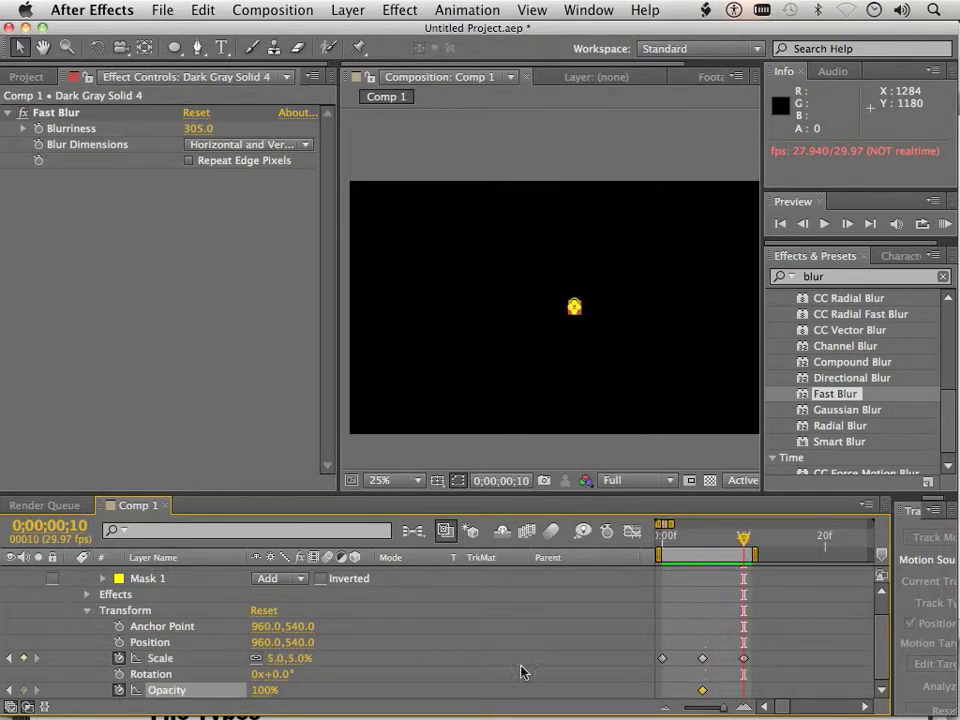
pyautogui.moveTo(266, 690); pyautogui.dragTo(252, 690)
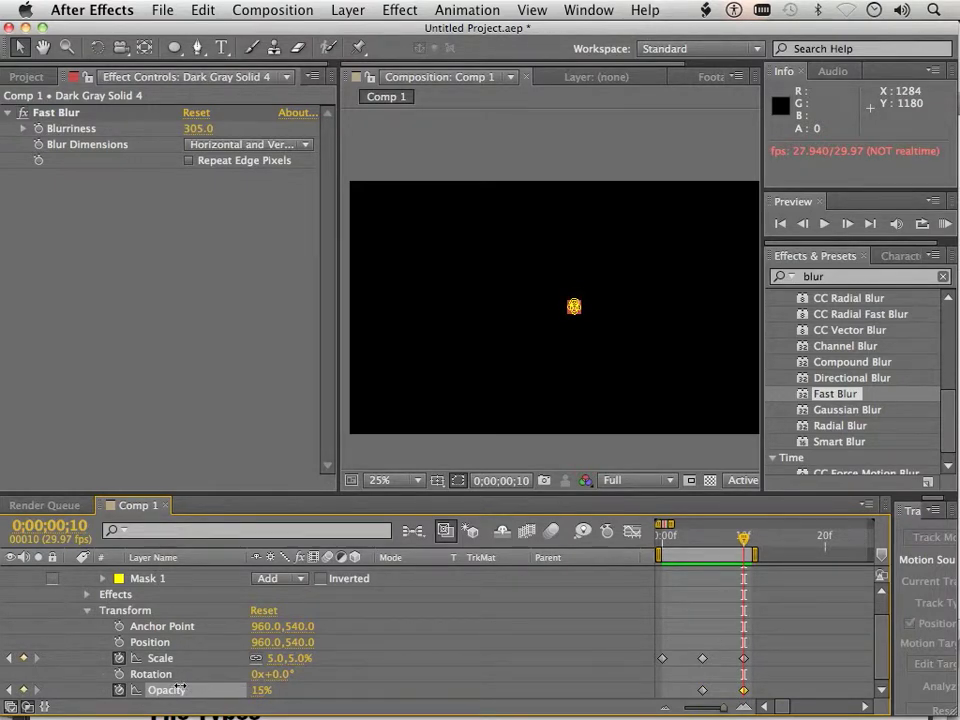
pyautogui.moveTo(180, 688); pyautogui.dragTo(172, 688)
# Preview the fading glow from the start
pyautogui.moveTo(747, 548); pyautogui.dragTo(636, 537)
pyautogui.press('space')
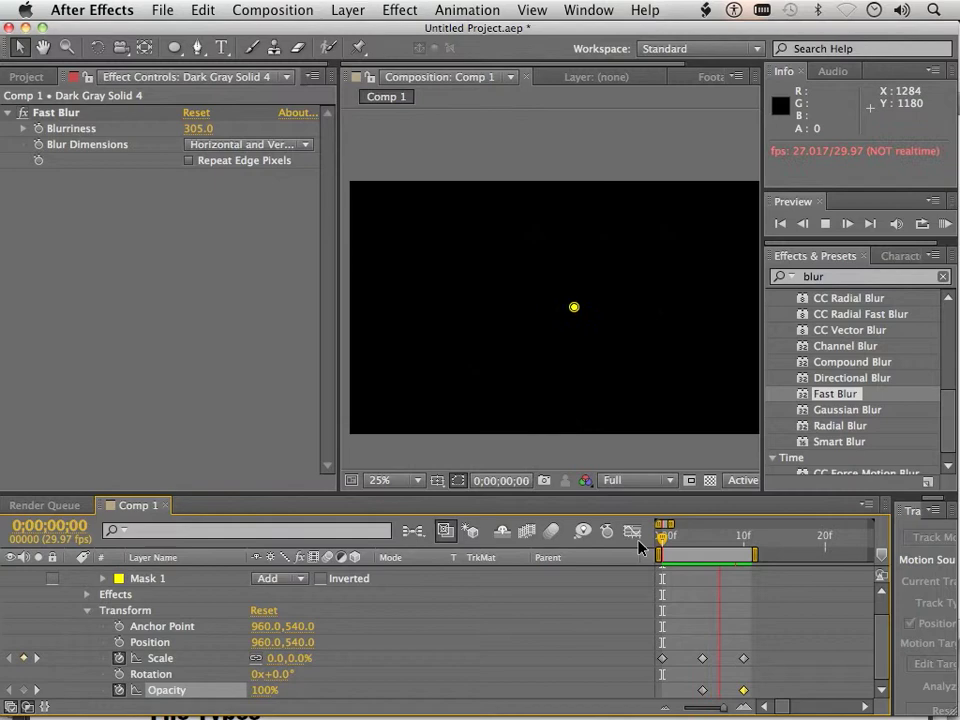
pyautogui.press('space')
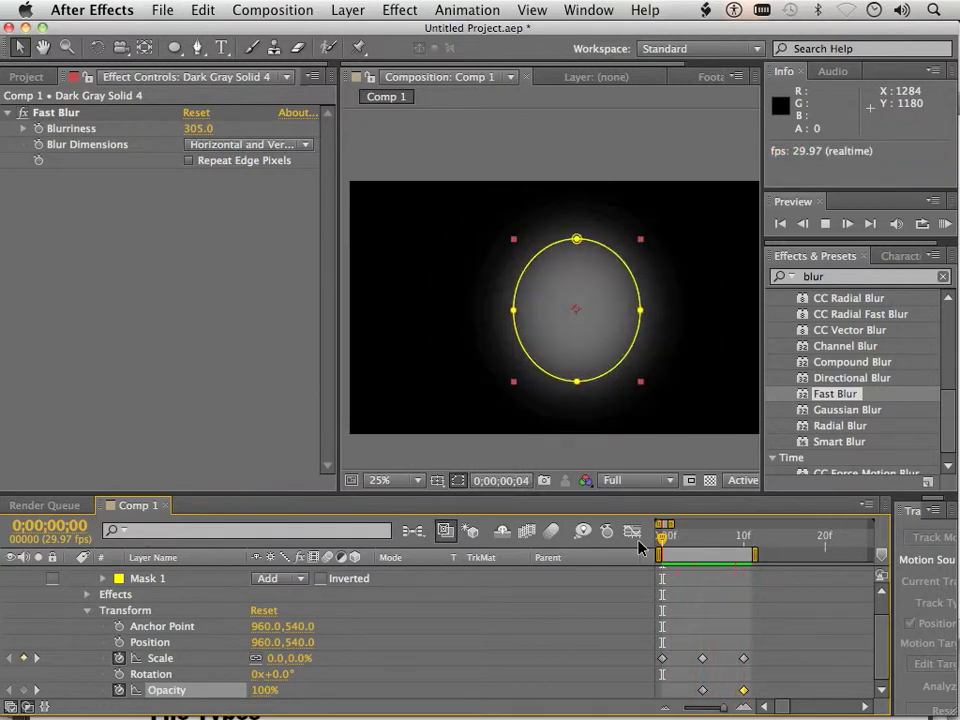
# Expand the stencil layer to list Mask 1 and its Scale and Opacity keyframes
pyautogui.scroll(2, 578, 621)
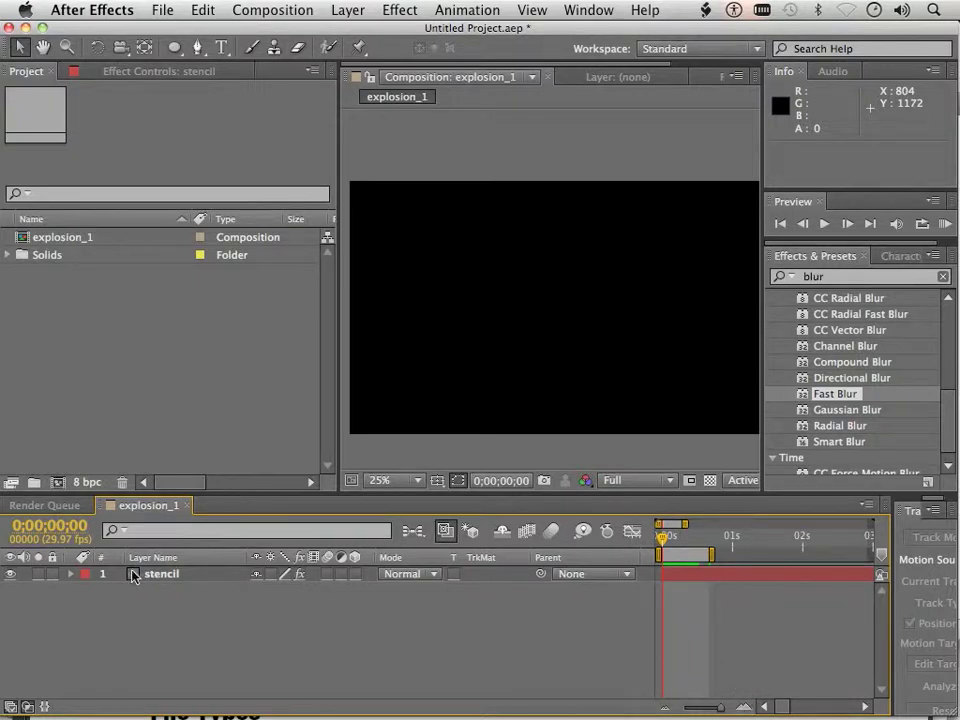
pyautogui.click(70, 576)
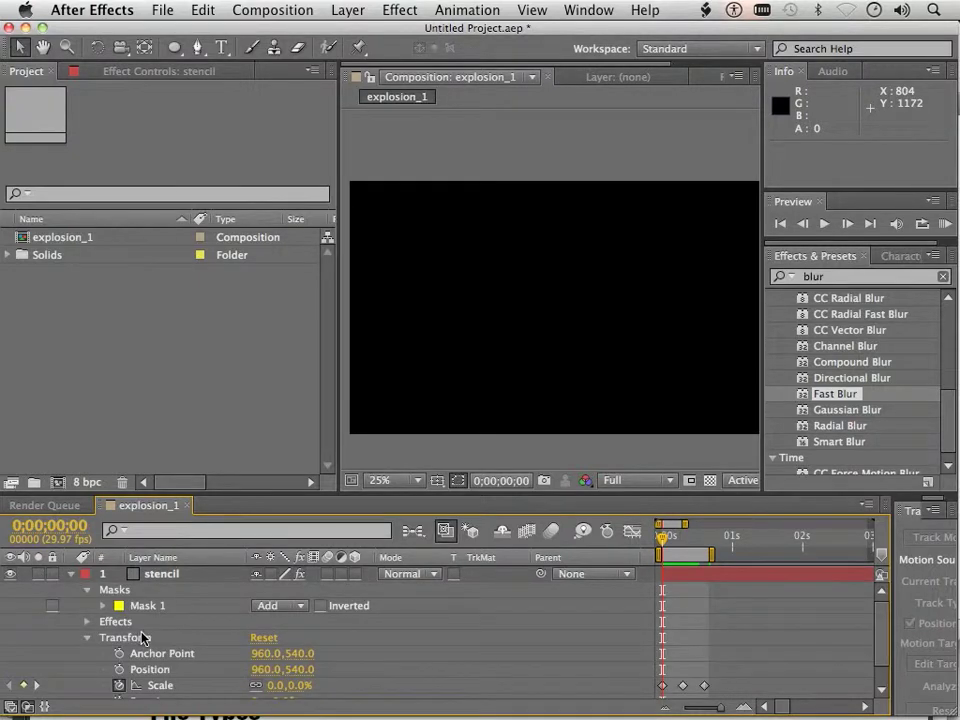
pyautogui.scroll(-3, 245, 636)
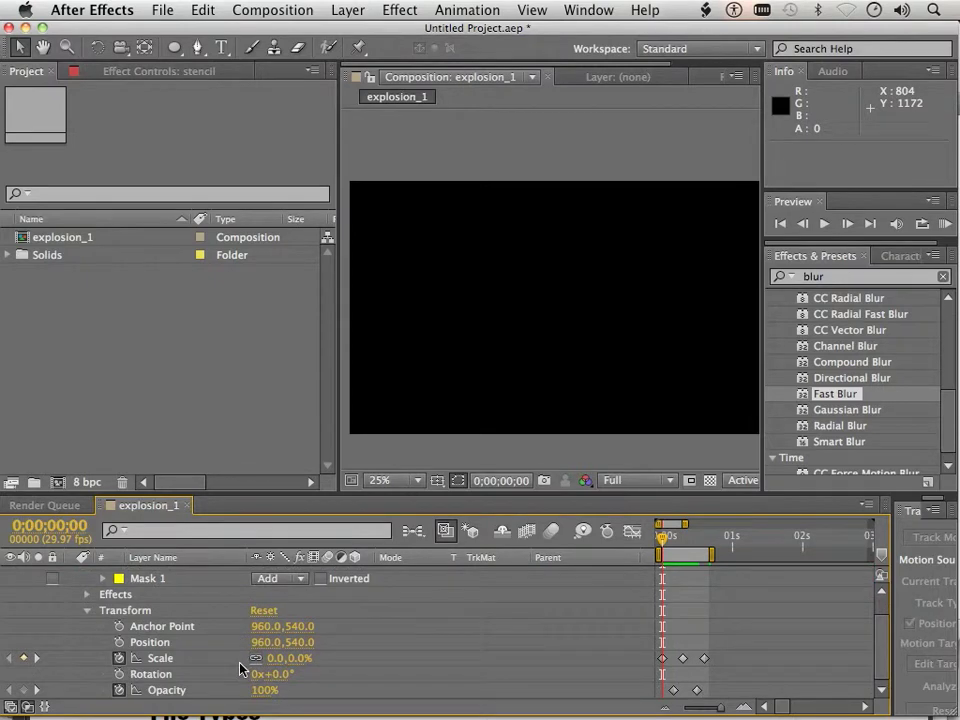
# Trim the work area to about 19 frames and align the last Opacity keyframe with the last Scale keyframe
pyautogui.click(714, 555)
pyautogui.moveTo(714, 555); pyautogui.dragTo(710, 555)
pyautogui.click(705, 658)
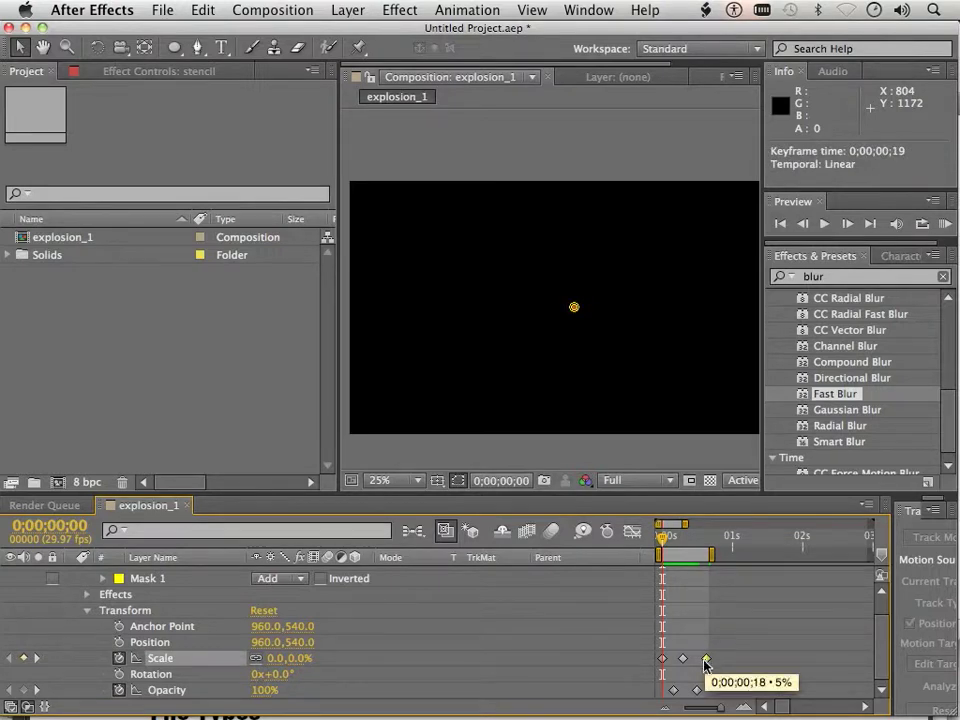
pyautogui.moveTo(694, 689); pyautogui.dragTo(706, 690)
# Preview the retimed animation
pyautogui.press('space')
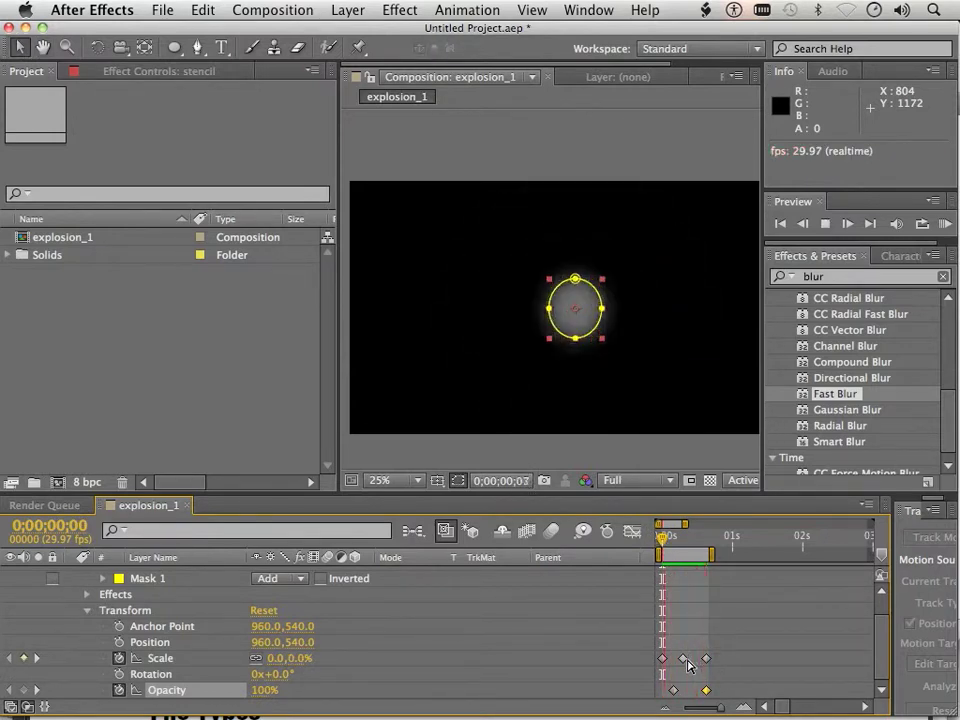
pyautogui.press('space')
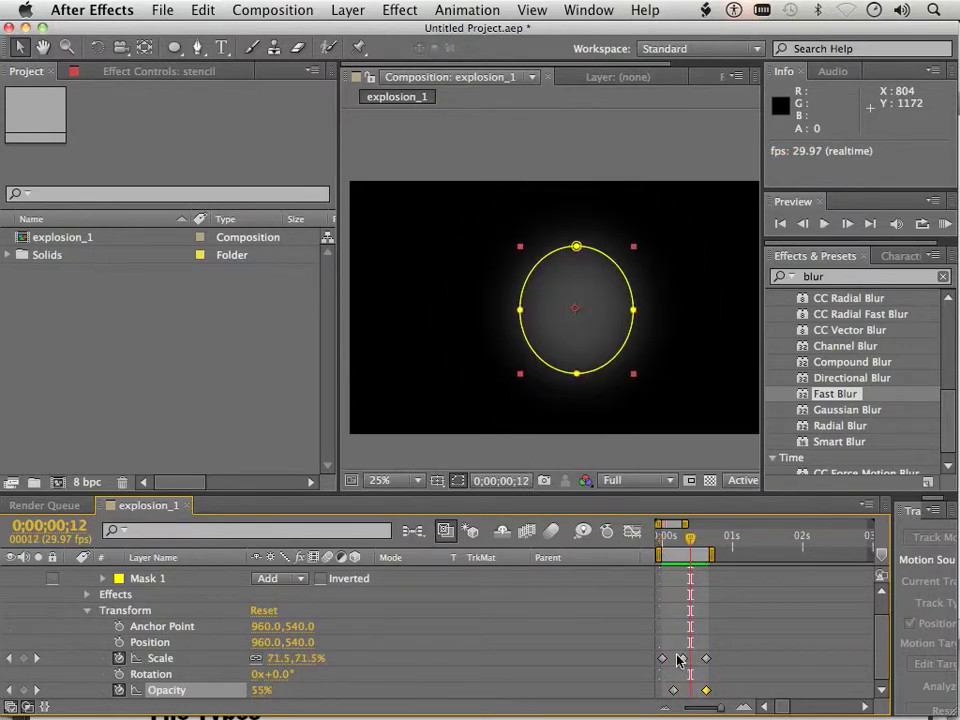
pyautogui.scroll(1, 80, 590)
# Collapse the stencil layer and re-enter its name ('sten')
pyautogui.click(72, 574)
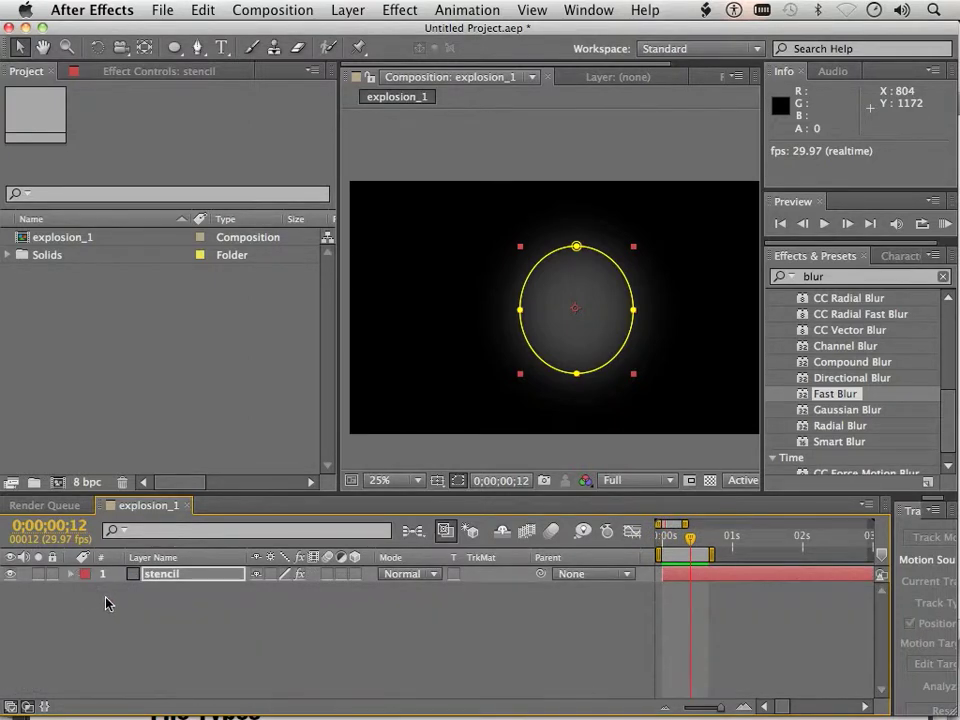
pyautogui.rightClick(160, 582)
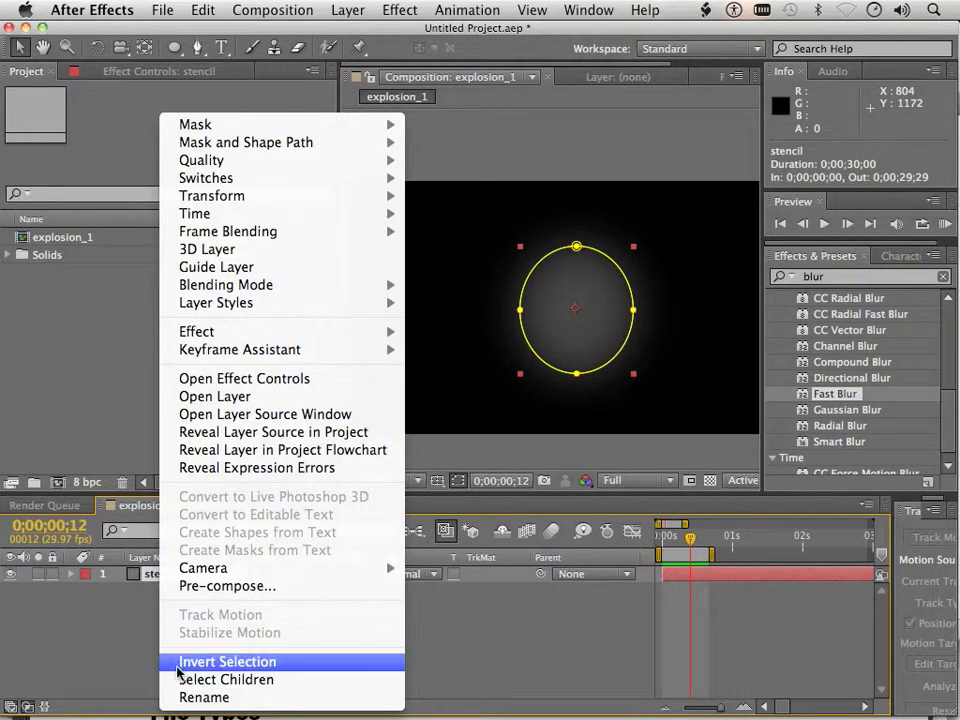
pyautogui.click(195, 697)
pyautogui.write('stencil')
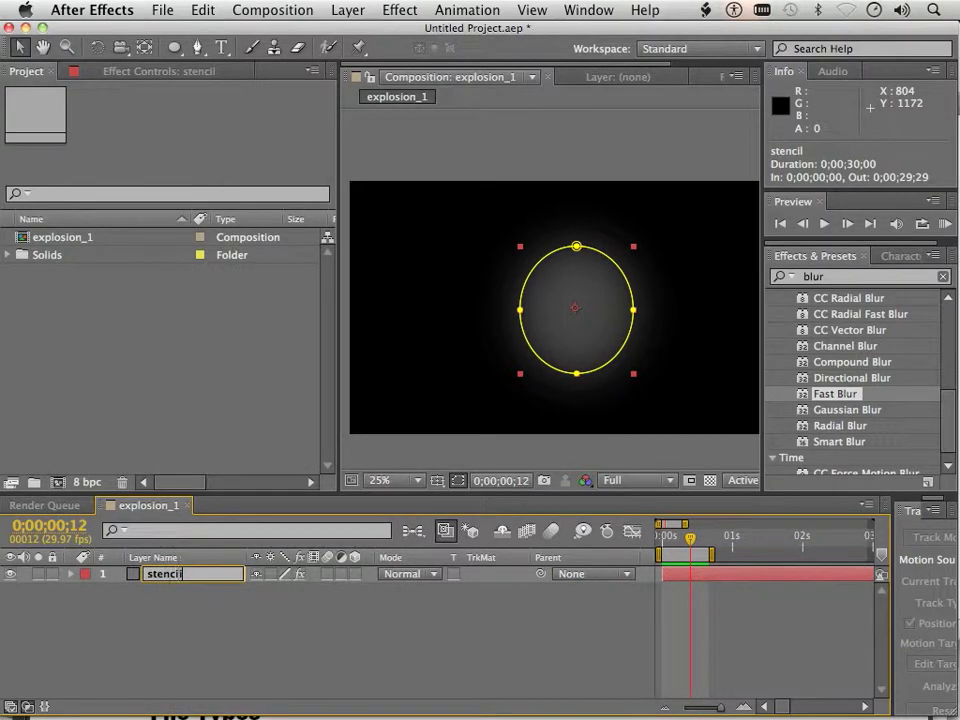
pyautogui.press('Return')
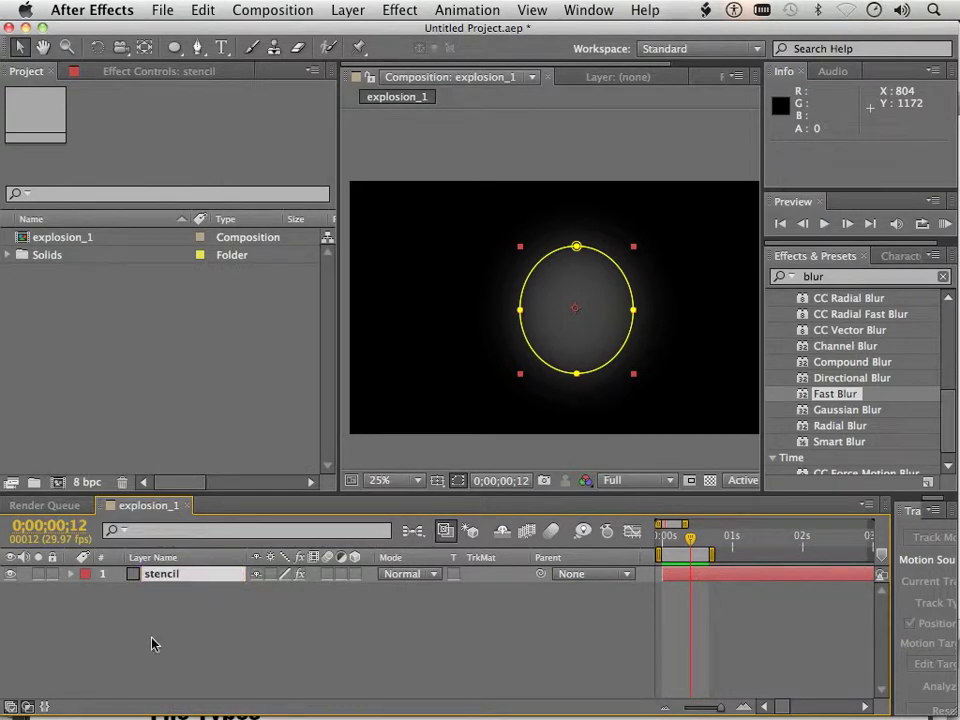
# Create a new comp-sized 1920x1080 solid named particle above stencil
pyautogui.rightClick(414, 456)
pyautogui.moveTo(450, 466)
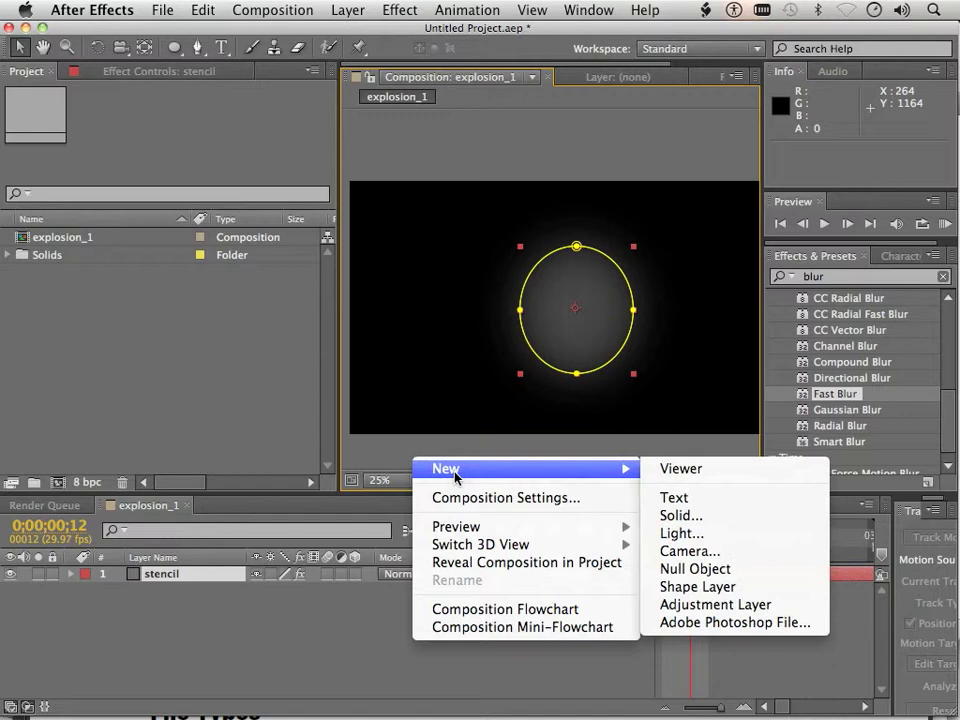
pyautogui.click(727, 516)
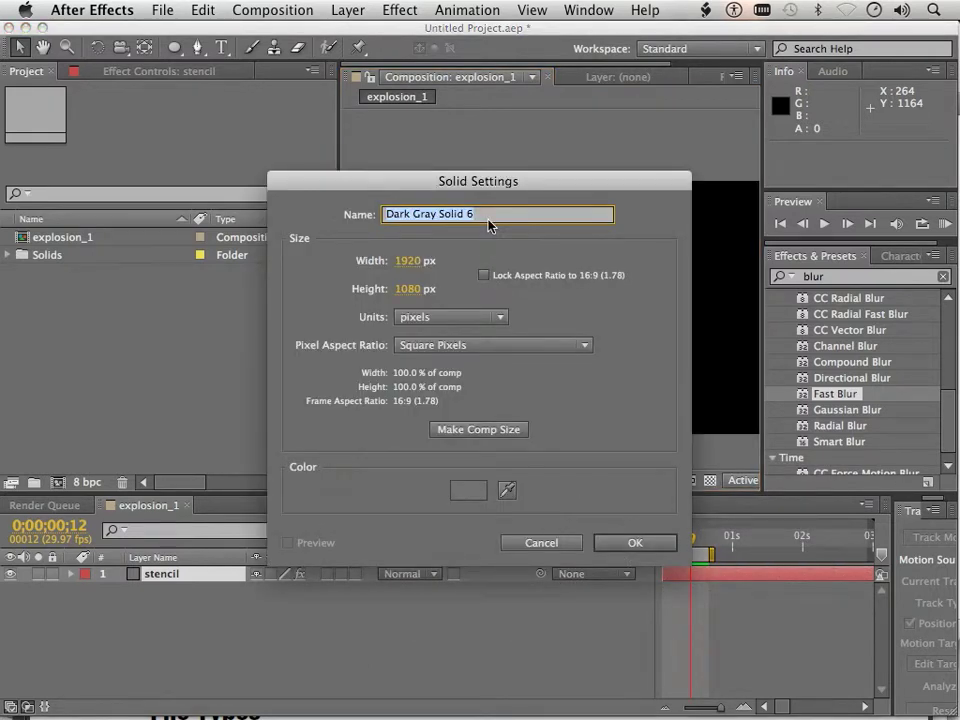
pyautogui.write('fl')
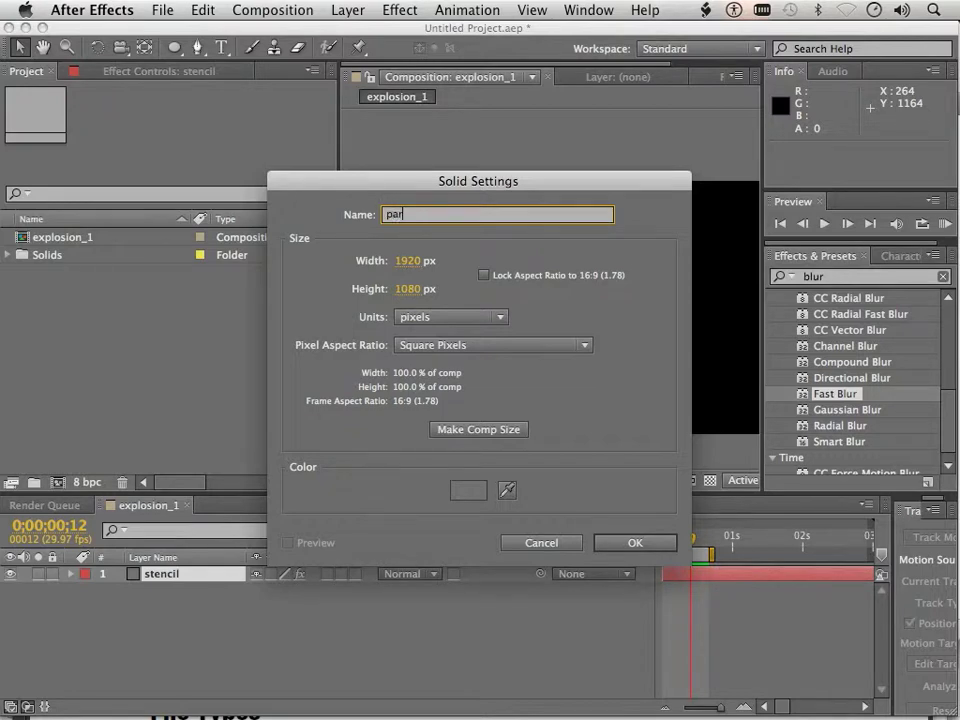
pyautogui.write('rticle')
pyautogui.press('Return')
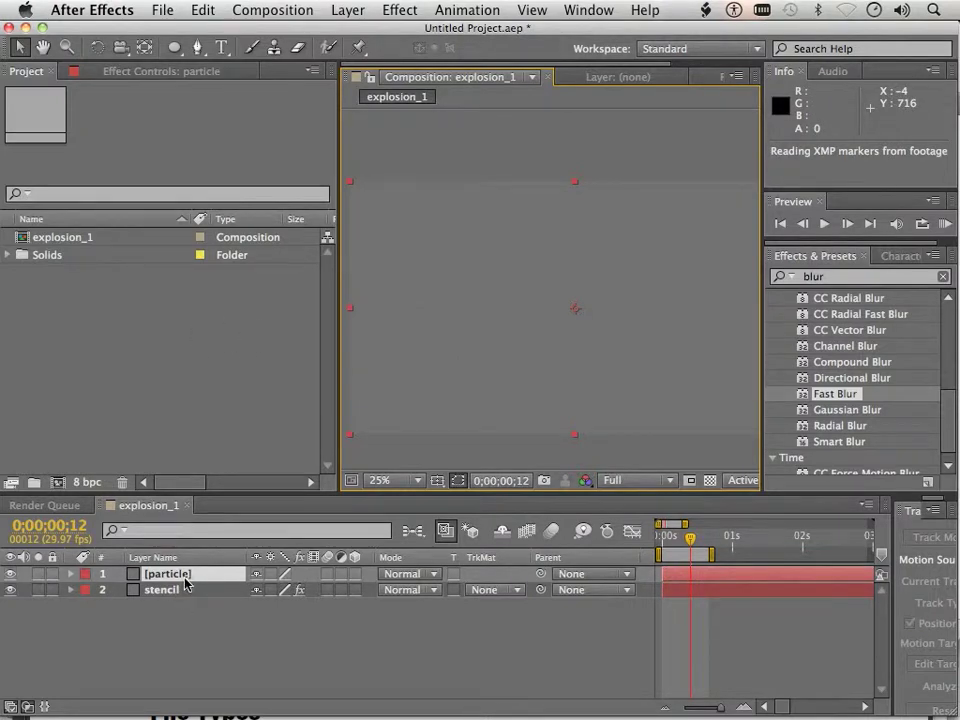
# Apply Fractal Noise (Basic, Soft Linear, Contrast 100, Complexity 6.0) to the particle layer and collapse it
pyautogui.click(398, 10)
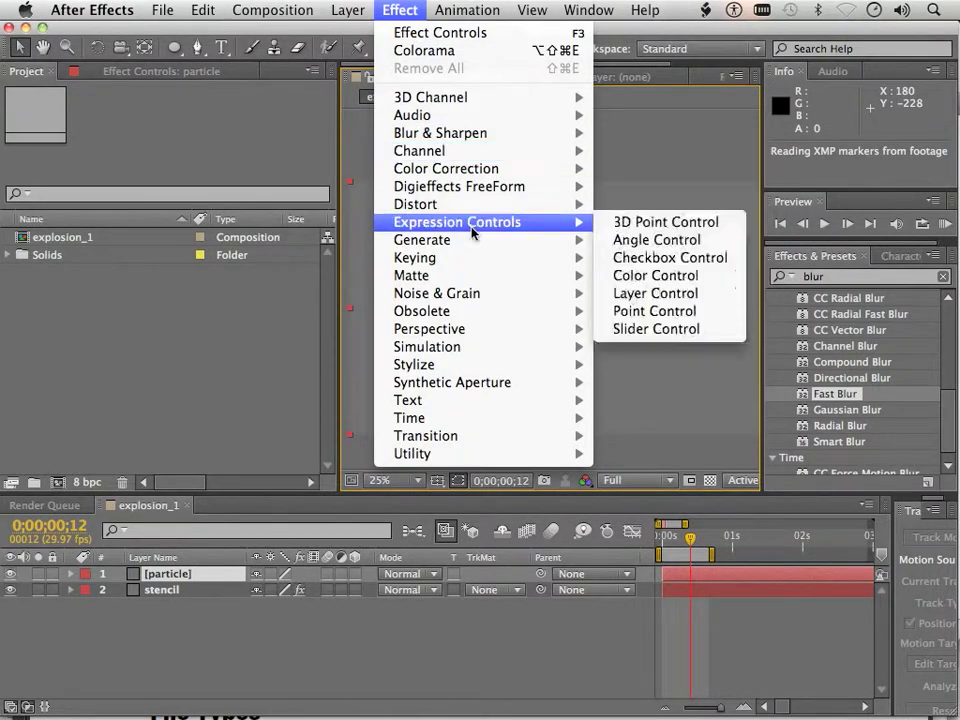
pyautogui.moveTo(462, 292)
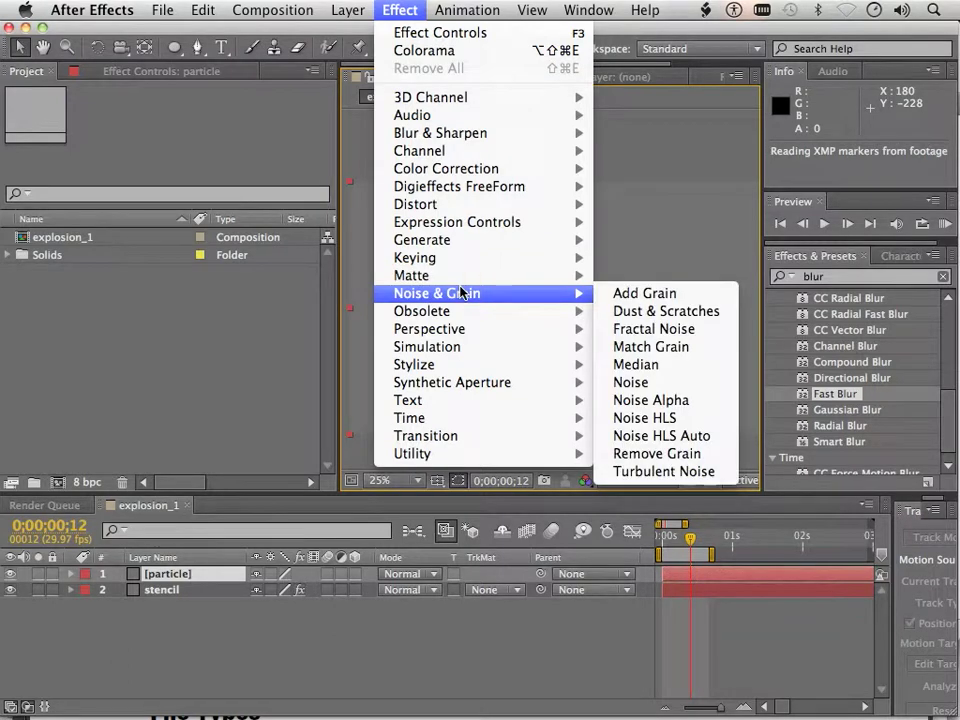
pyautogui.click(655, 329)
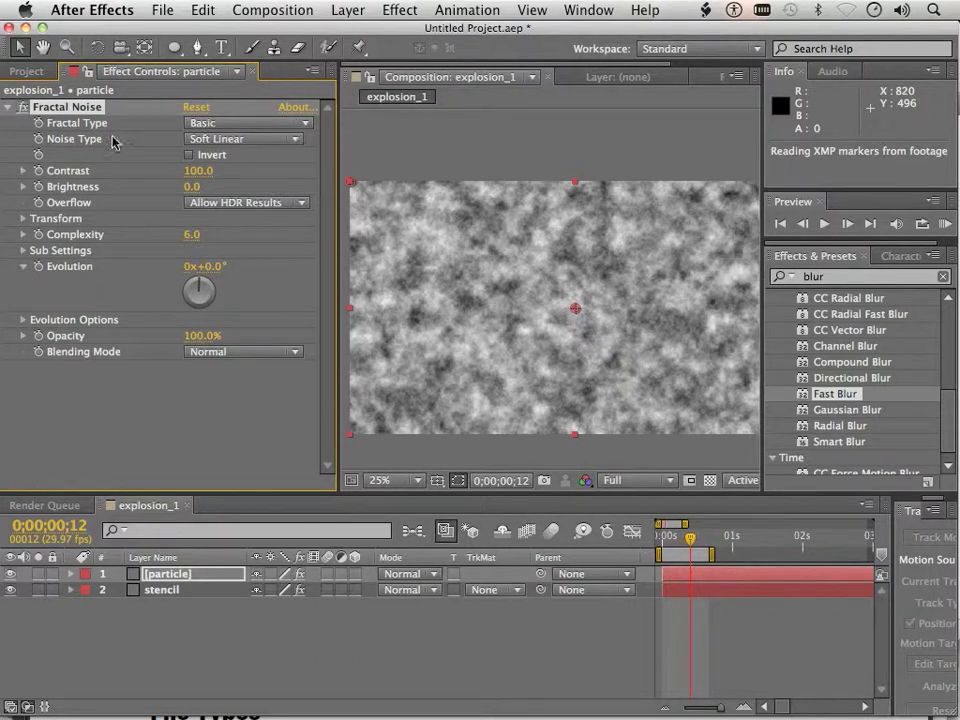
pyautogui.click(7, 107)
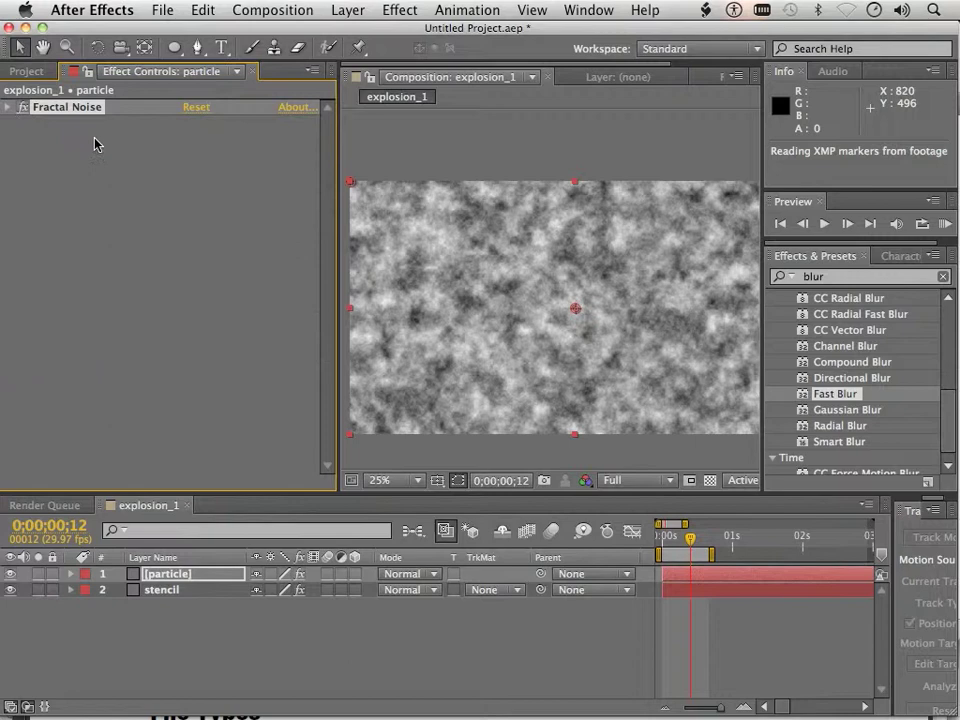
pyautogui.click(199, 274)
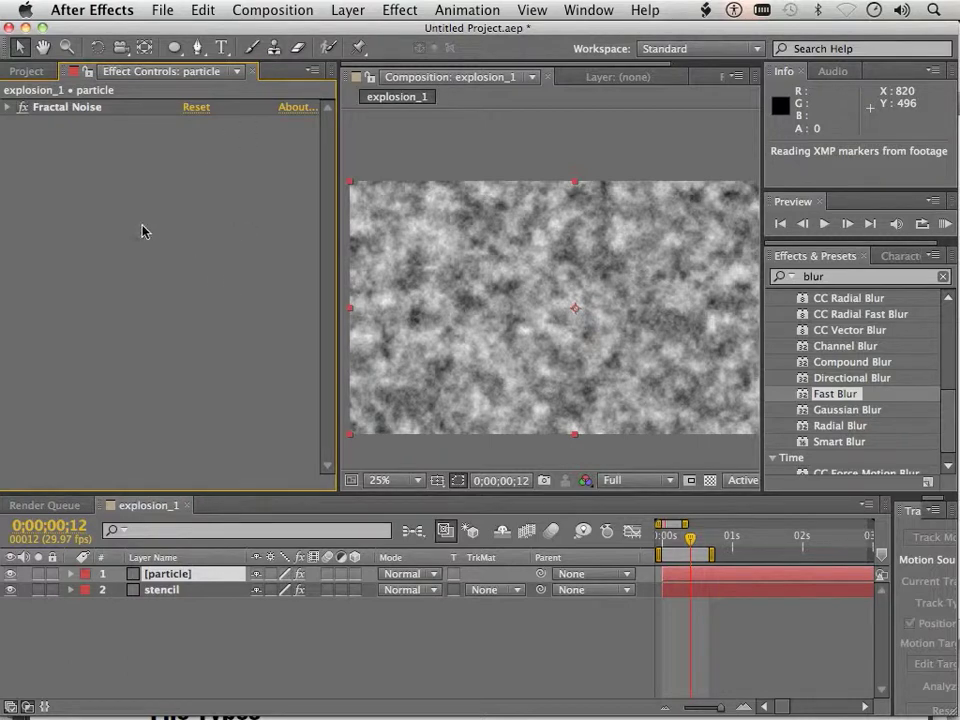
pyautogui.click(400, 10)
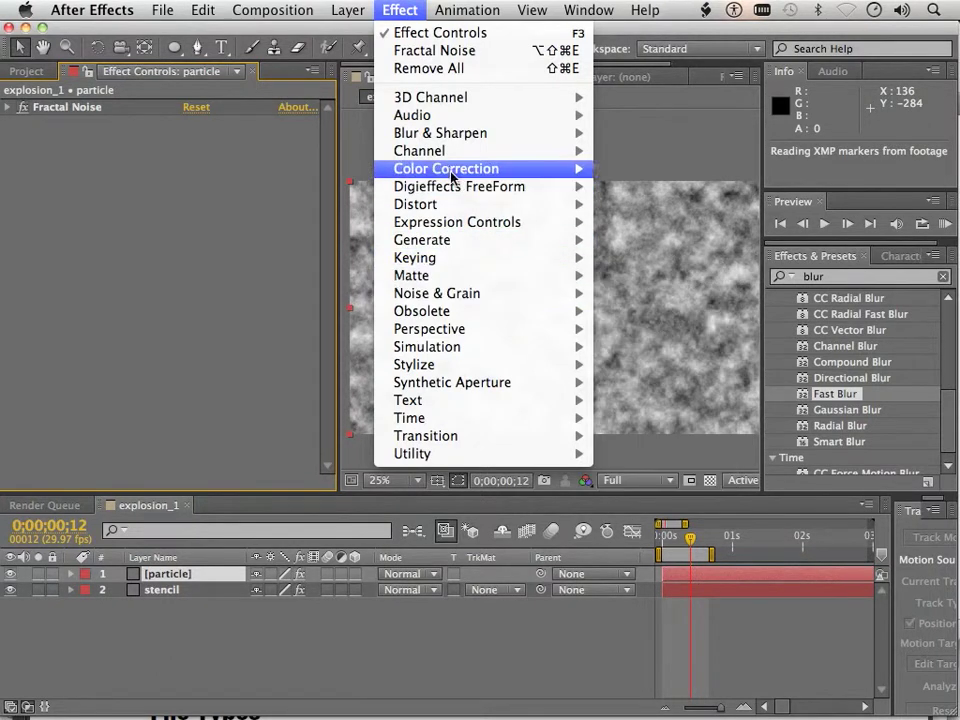
# Add Colorama to the particle layer and set its Output Cycle preset palette to Fire
pyautogui.moveTo(449, 168)
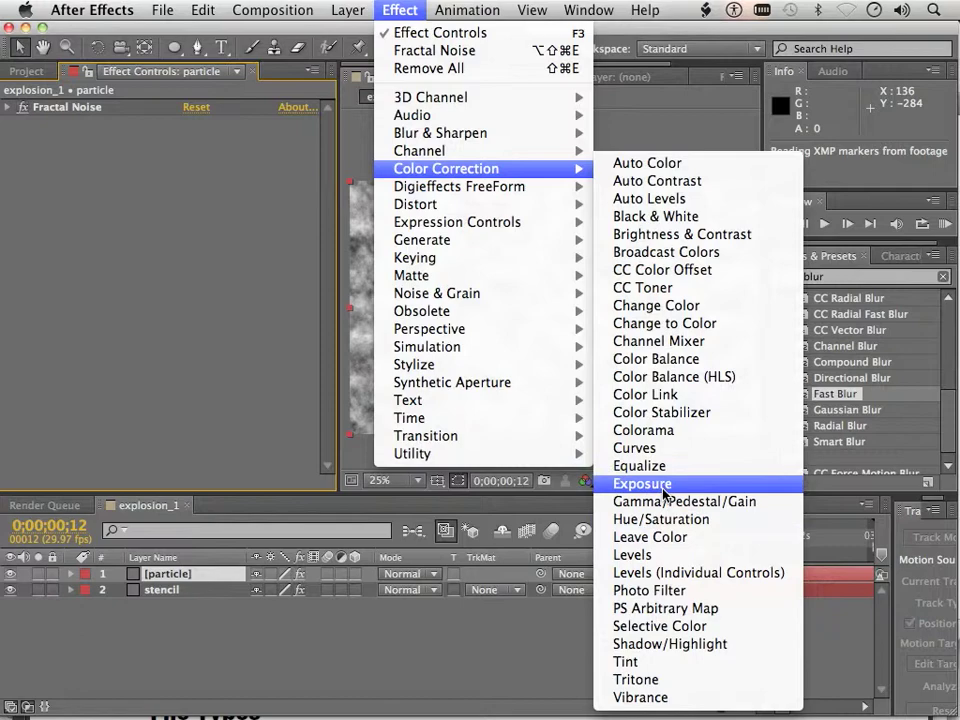
pyautogui.click(660, 430)
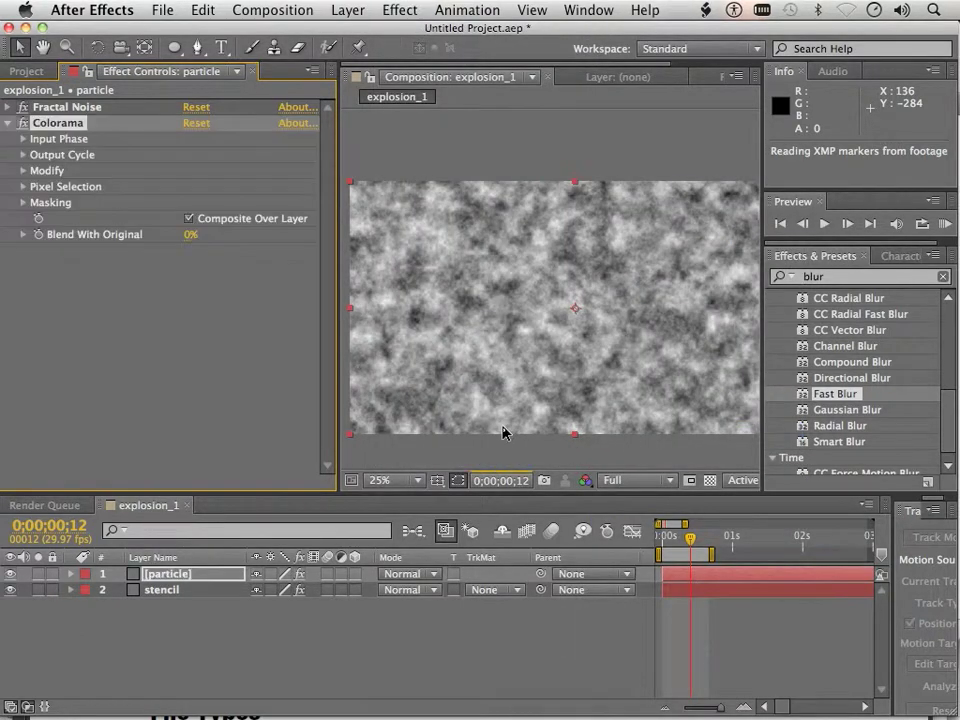
pyautogui.click(22, 165)
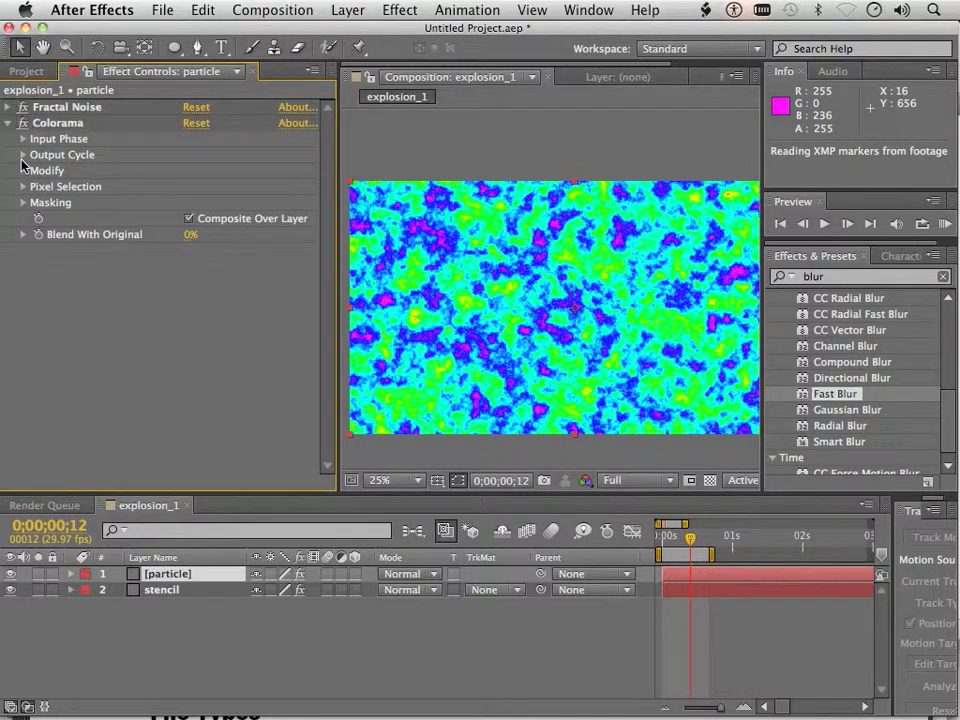
pyautogui.click(22, 156)
pyautogui.click(290, 168)
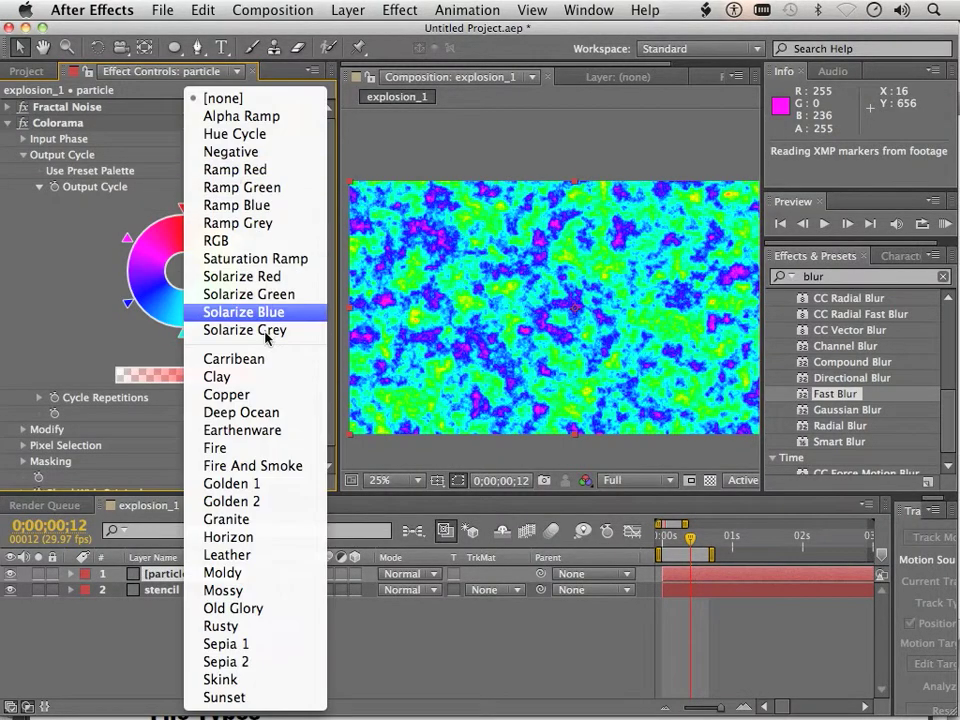
pyautogui.click(262, 697)
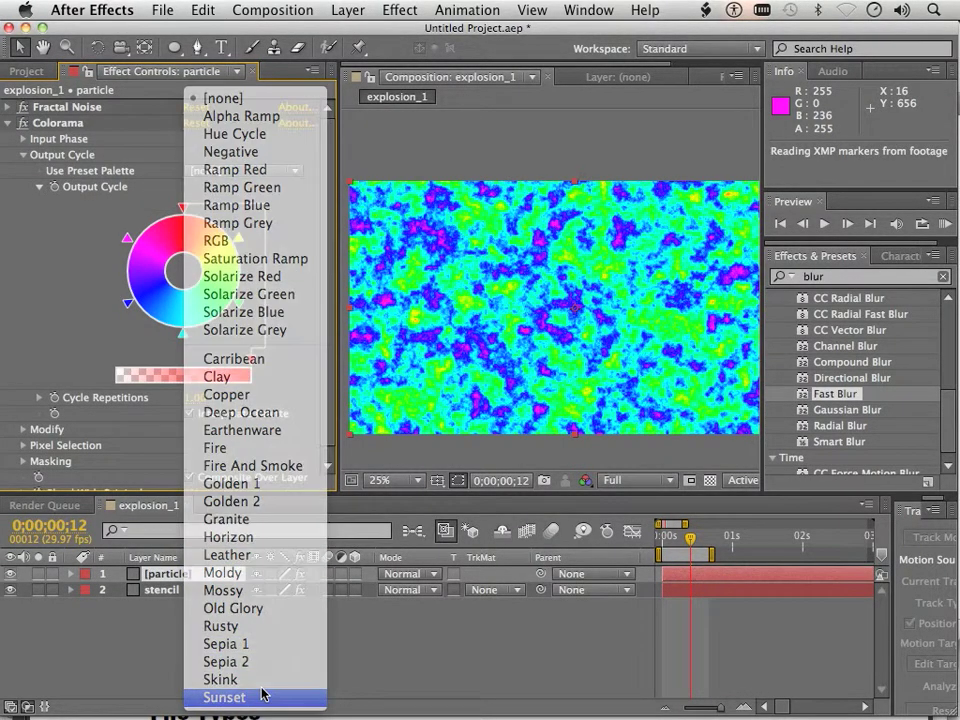
pyautogui.click(255, 173)
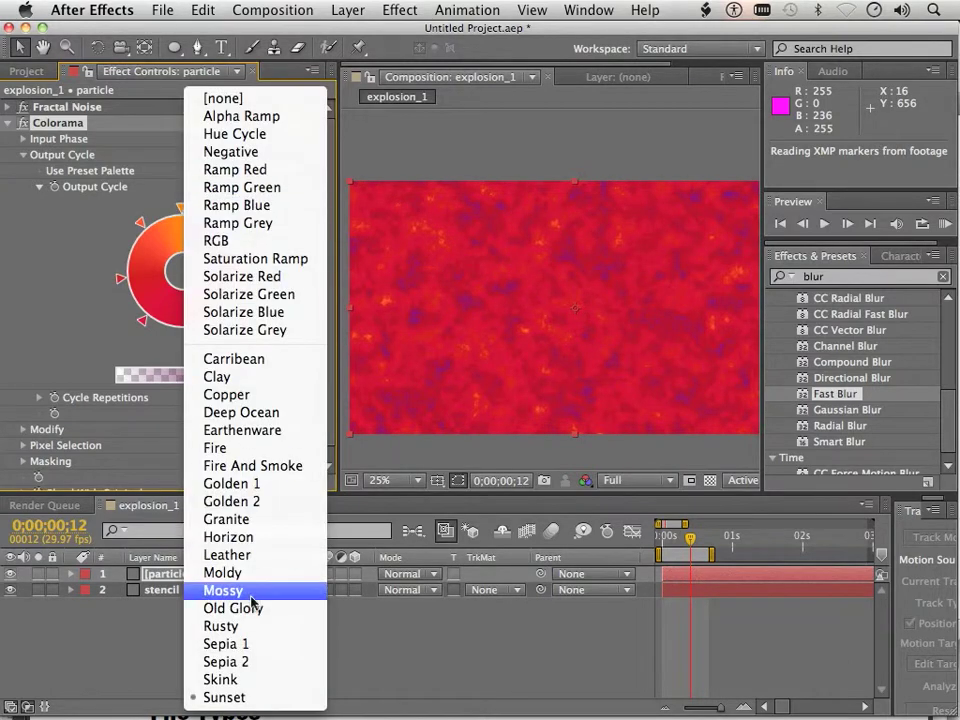
pyautogui.click(262, 460)
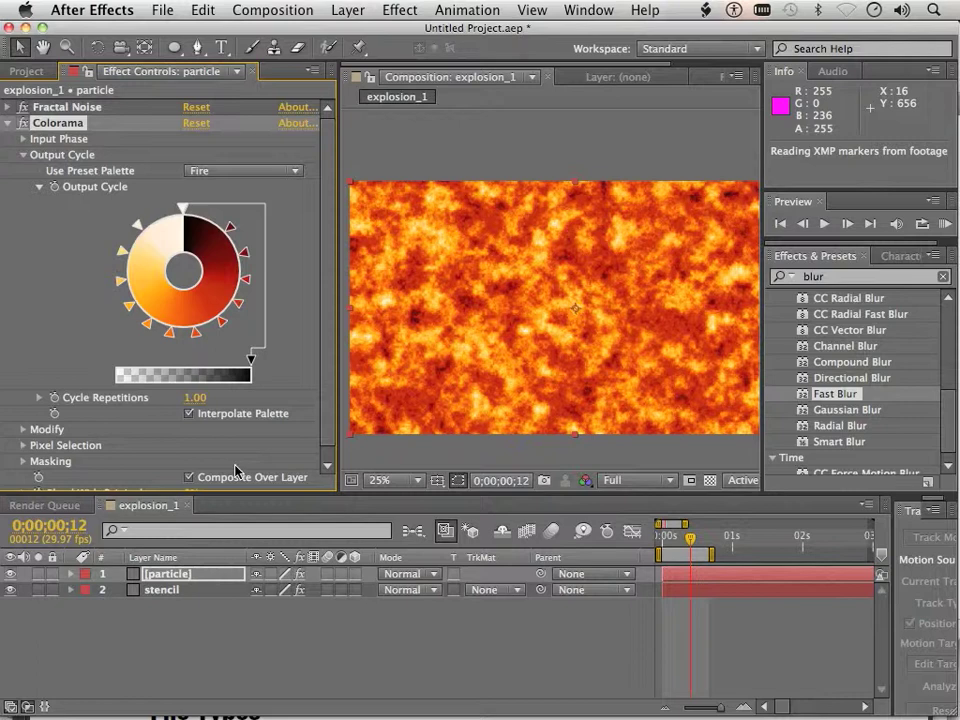
# Set the particle layer's blend mode to Classic Color Dodge
pyautogui.click(9, 123)
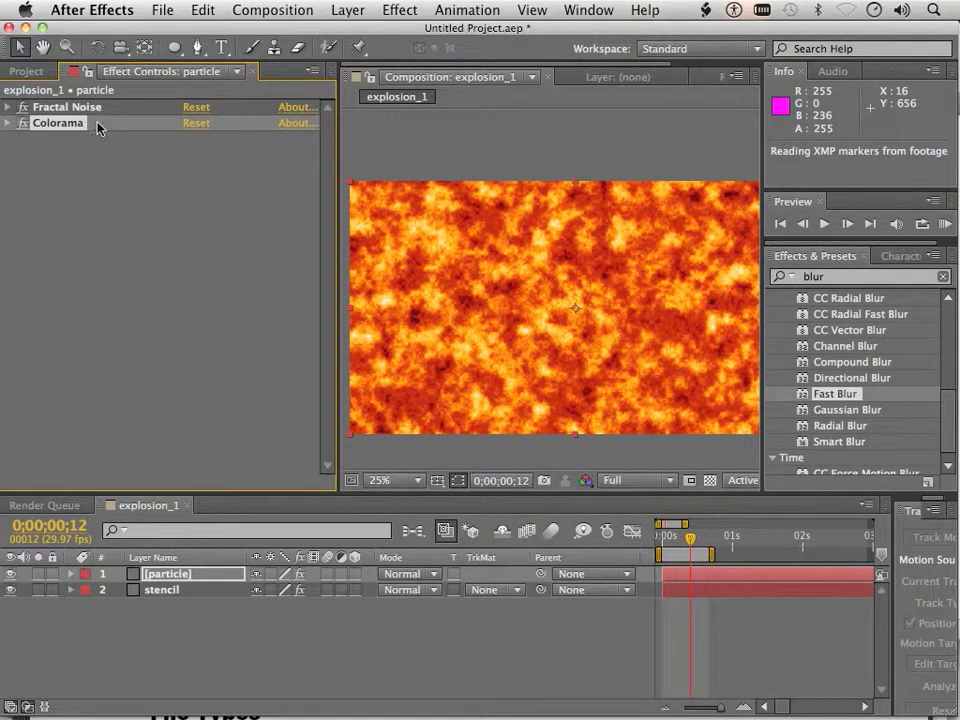
pyautogui.click(435, 575)
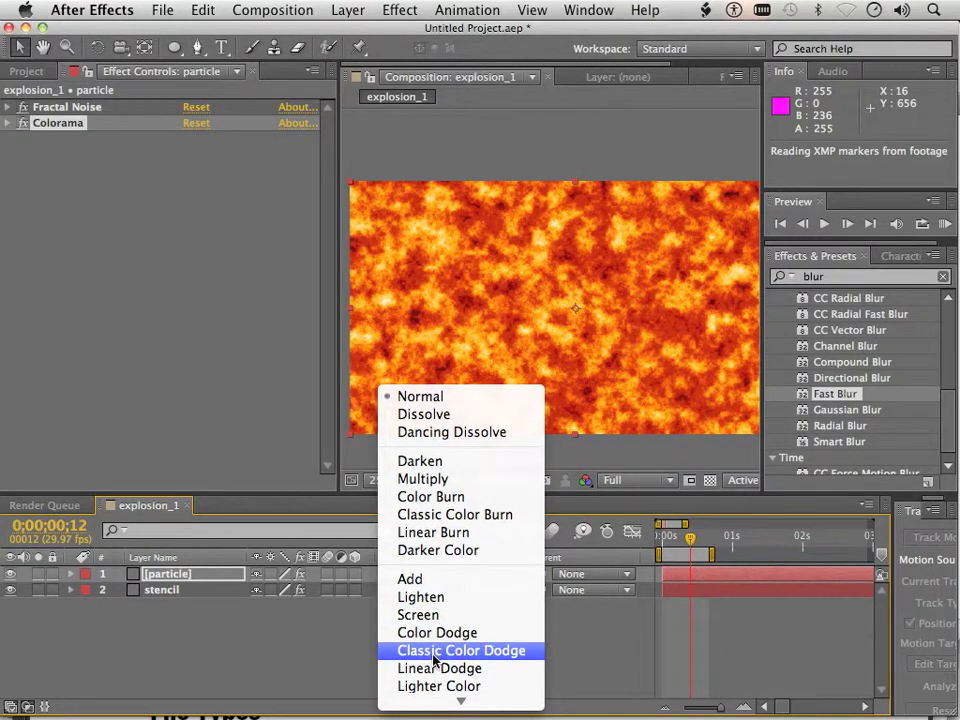
pyautogui.click(434, 651)
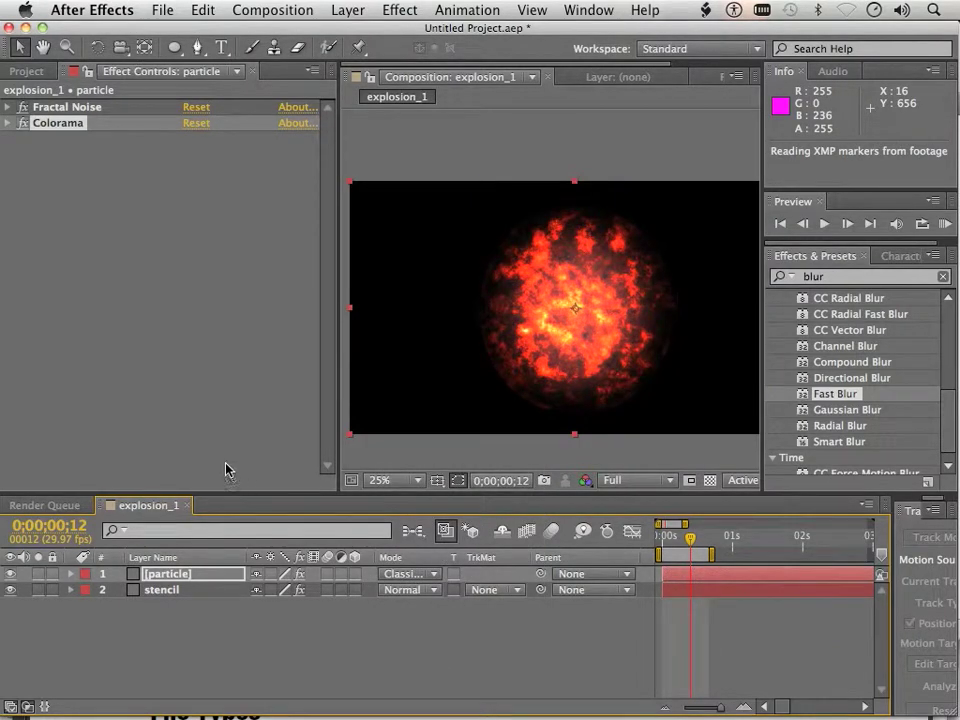
# Preview the glowing explosion from frame 0, then scrub through its frames
pyautogui.moveTo(690, 538); pyautogui.dragTo(663, 541)
pyautogui.press('space')
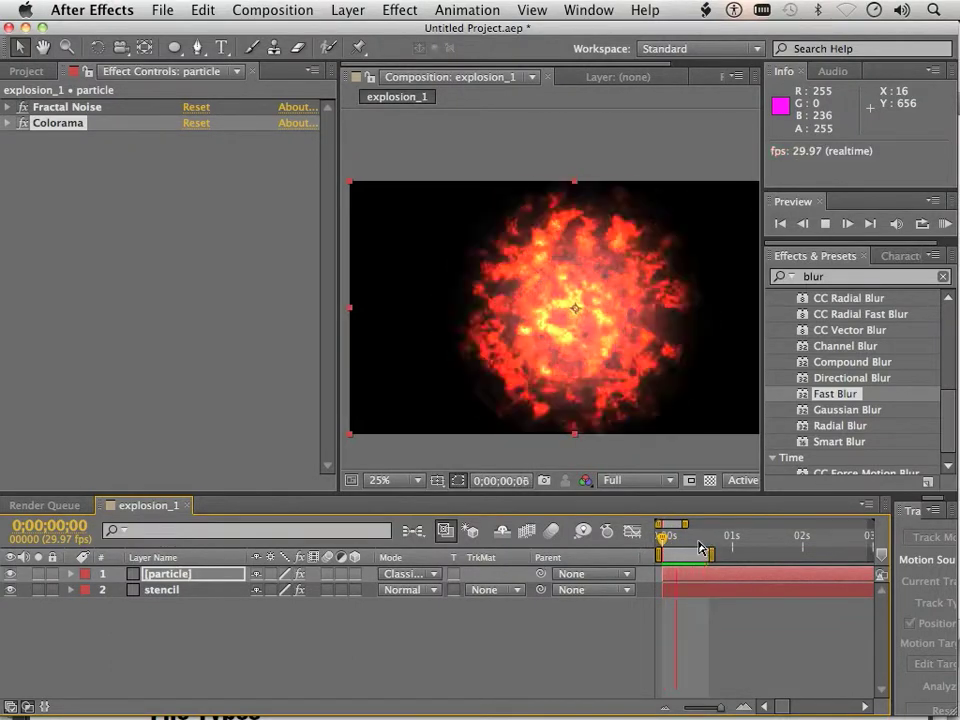
pyautogui.click(698, 541)
pyautogui.moveTo(703, 545); pyautogui.dragTo(681, 545)
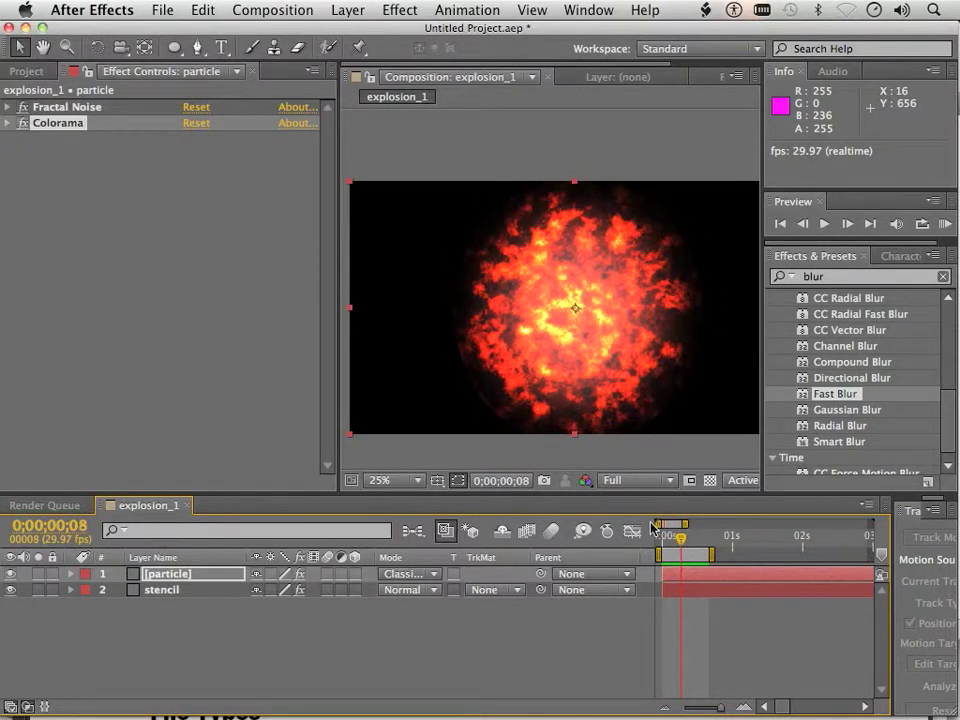
# Try the Rocky, Terrain and Strings fractal types, previewing the Strings explosion from frame 0
pyautogui.click(8, 106)
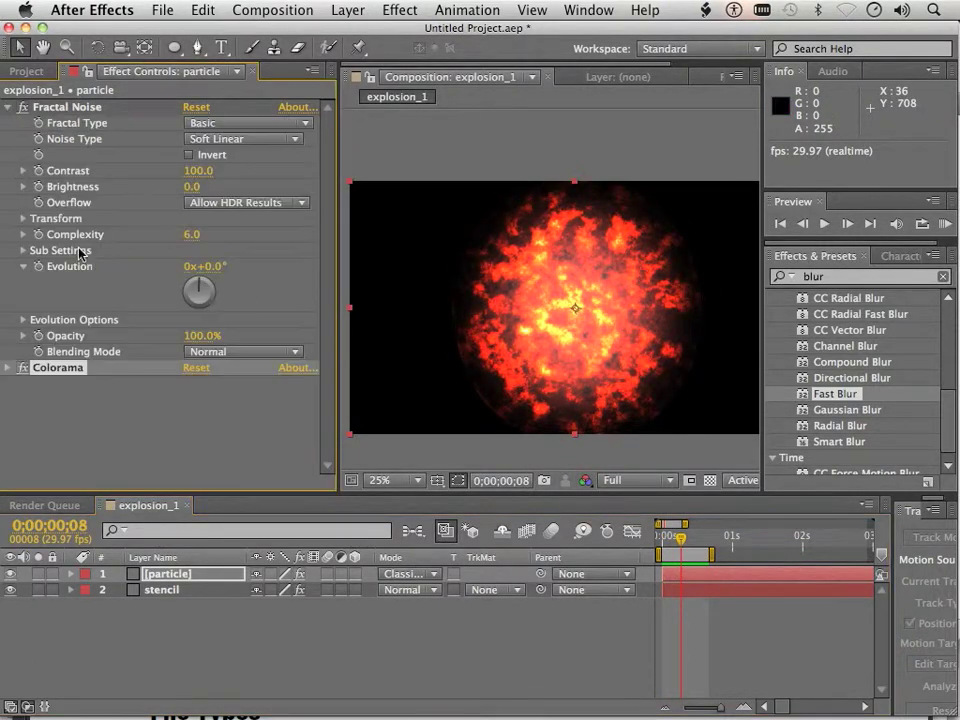
pyautogui.click(238, 126)
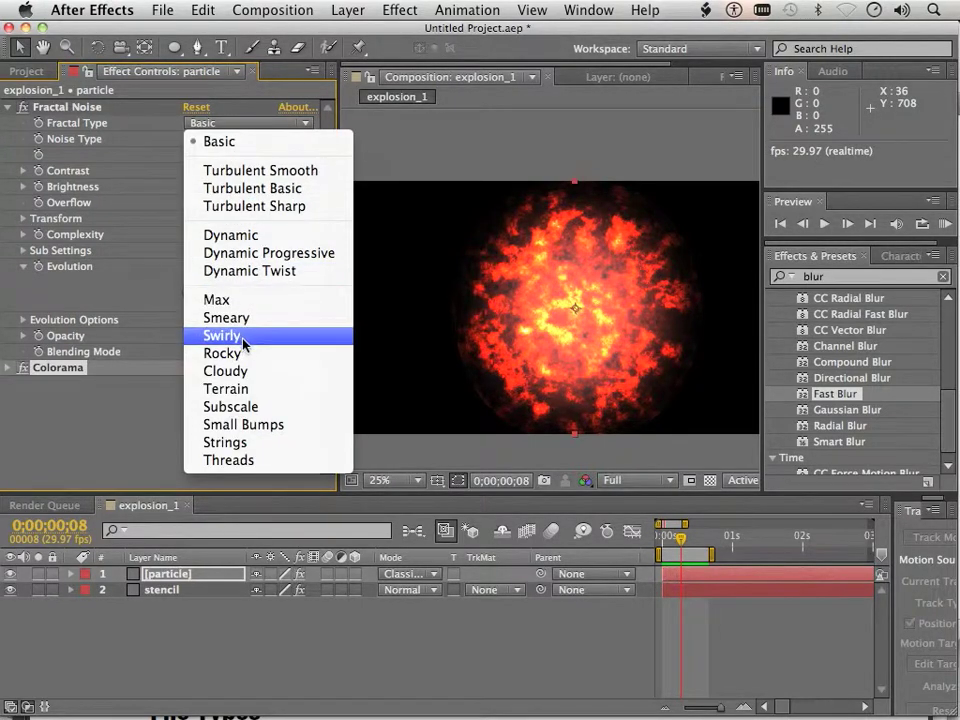
pyautogui.click(243, 354)
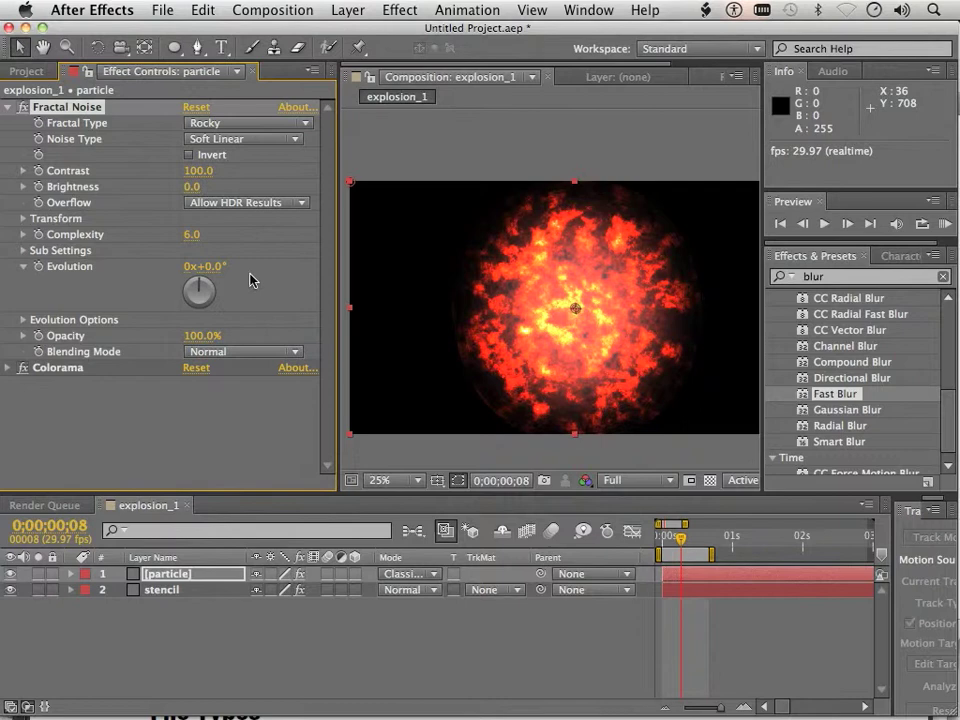
pyautogui.click(220, 124)
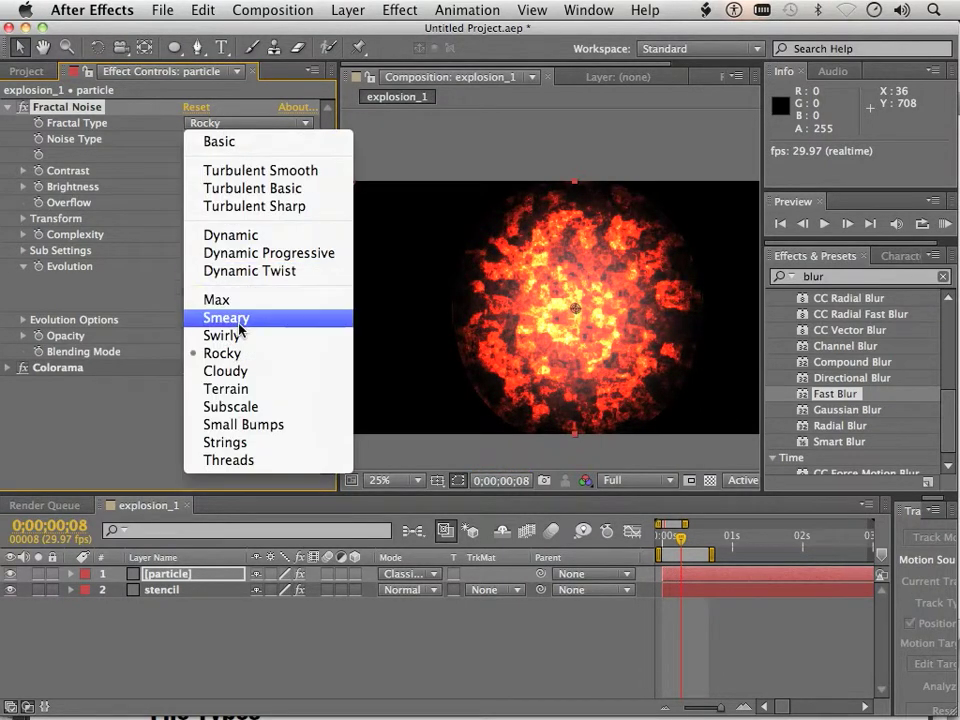
pyautogui.click(235, 353)
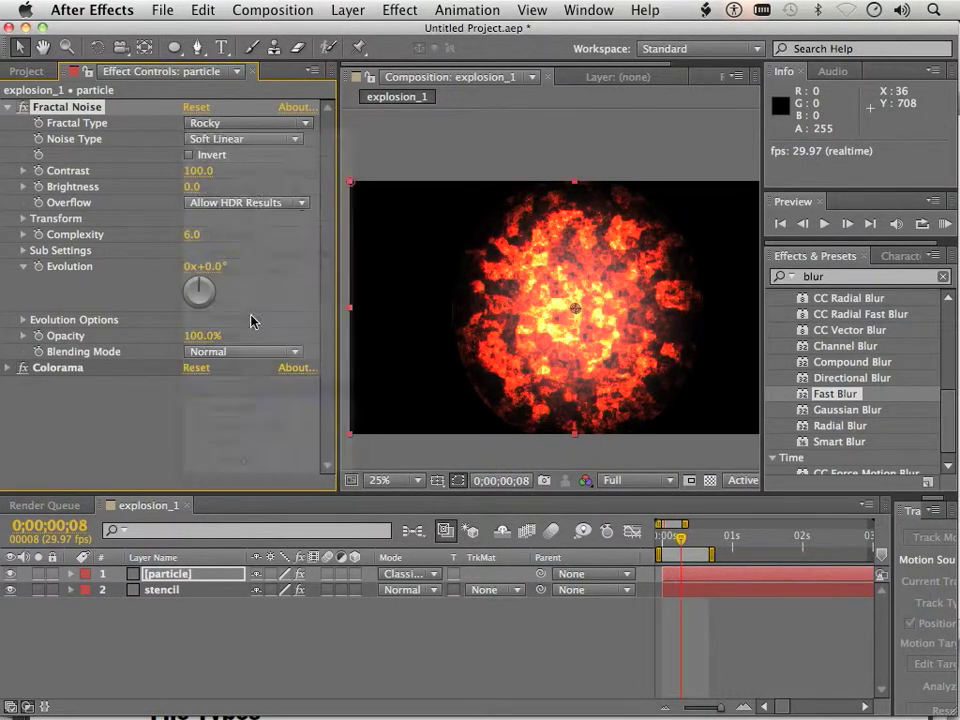
pyautogui.click(247, 122)
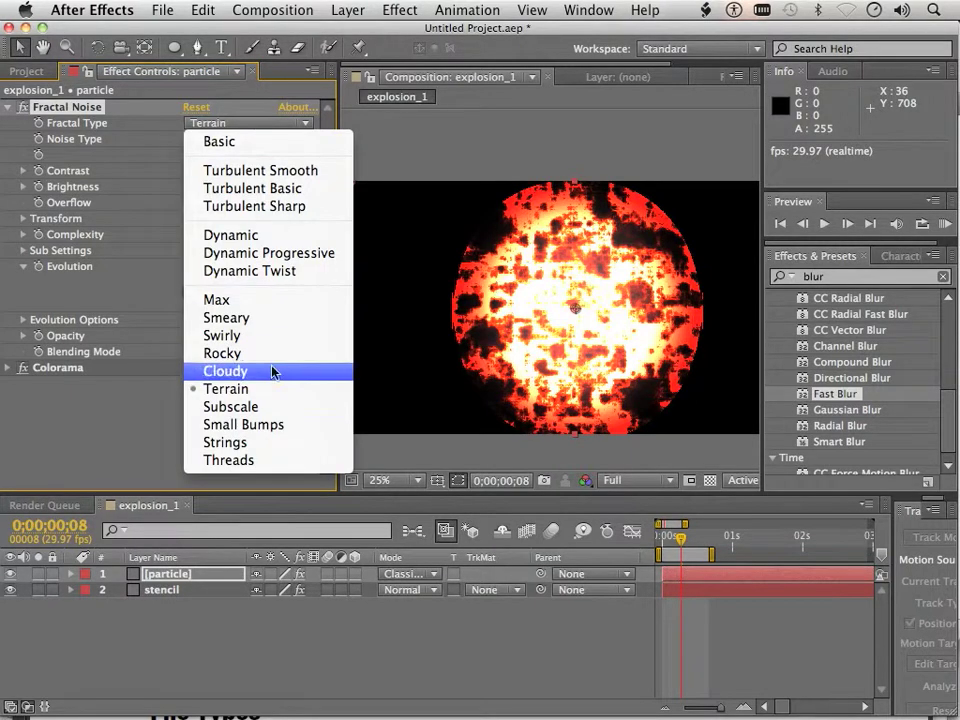
pyautogui.click(250, 443)
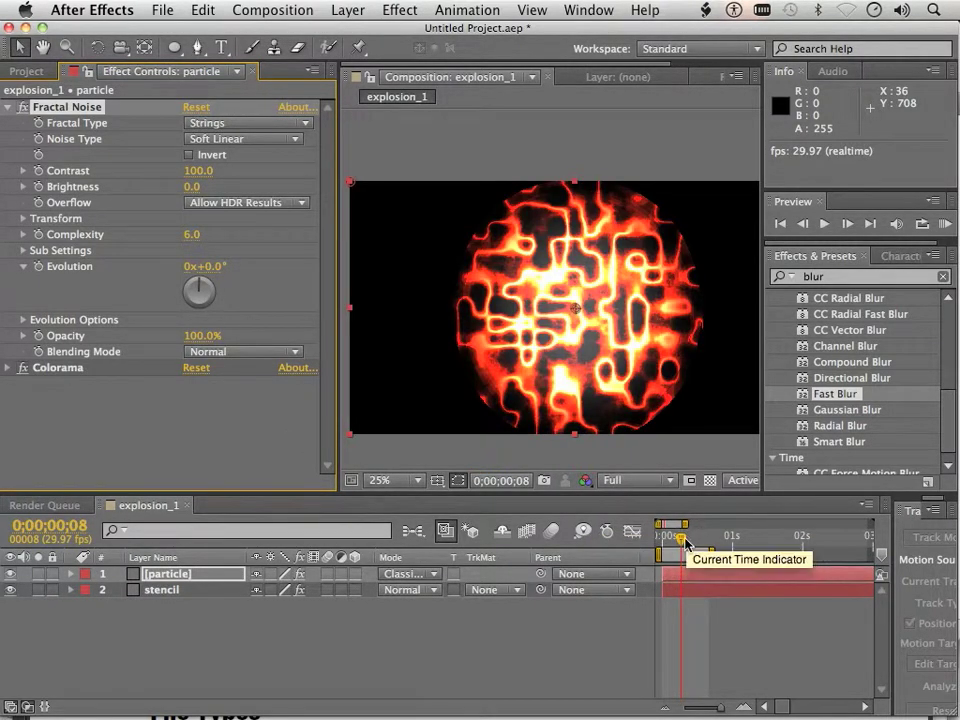
pyautogui.moveTo(678, 542); pyautogui.dragTo(641, 545)
pyautogui.press('space')
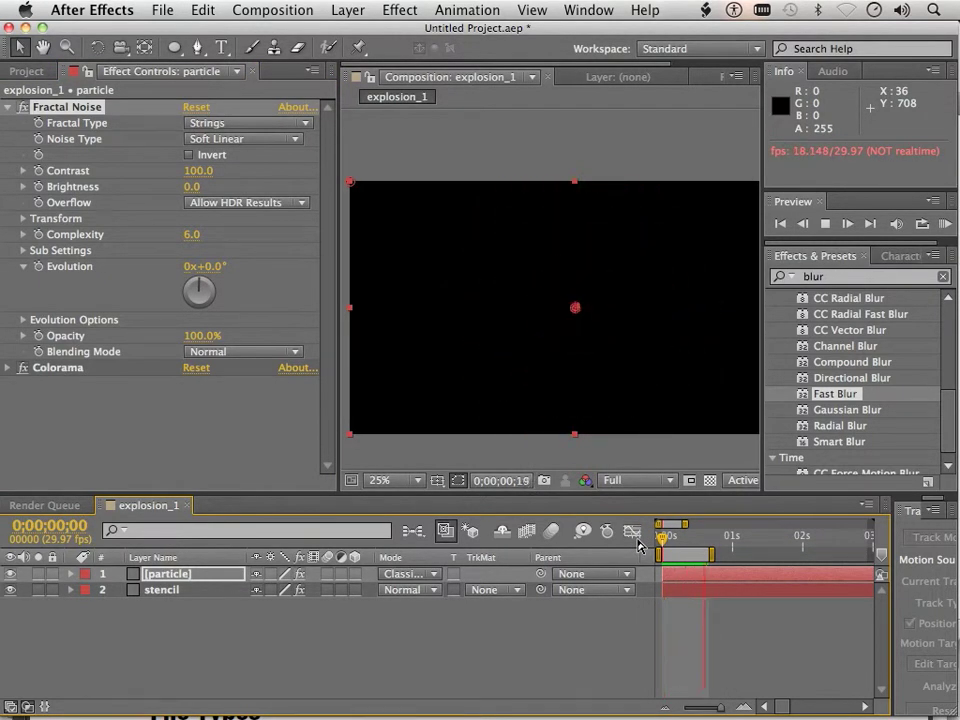
pyautogui.moveTo(684, 543)
pyautogui.mouseDown()
pyautogui.moveTo(700, 546)
pyautogui.moveTo(674, 546)
pyautogui.mouseUp()
# Set the Fractal Type back to Rocky and preview the explosion
pyautogui.click(303, 124)
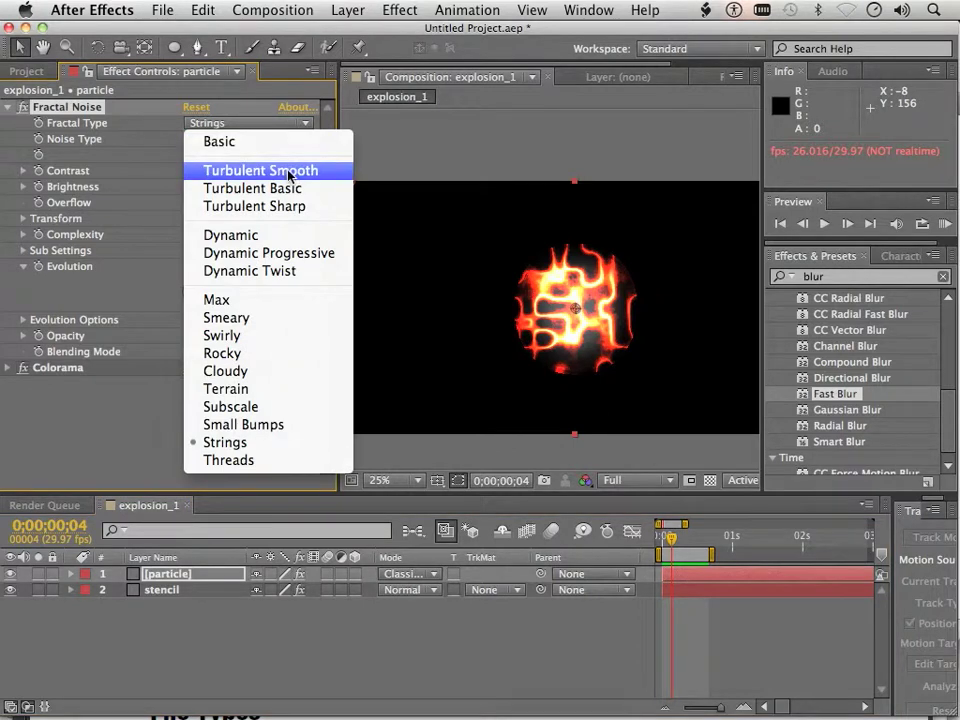
pyautogui.click(245, 354)
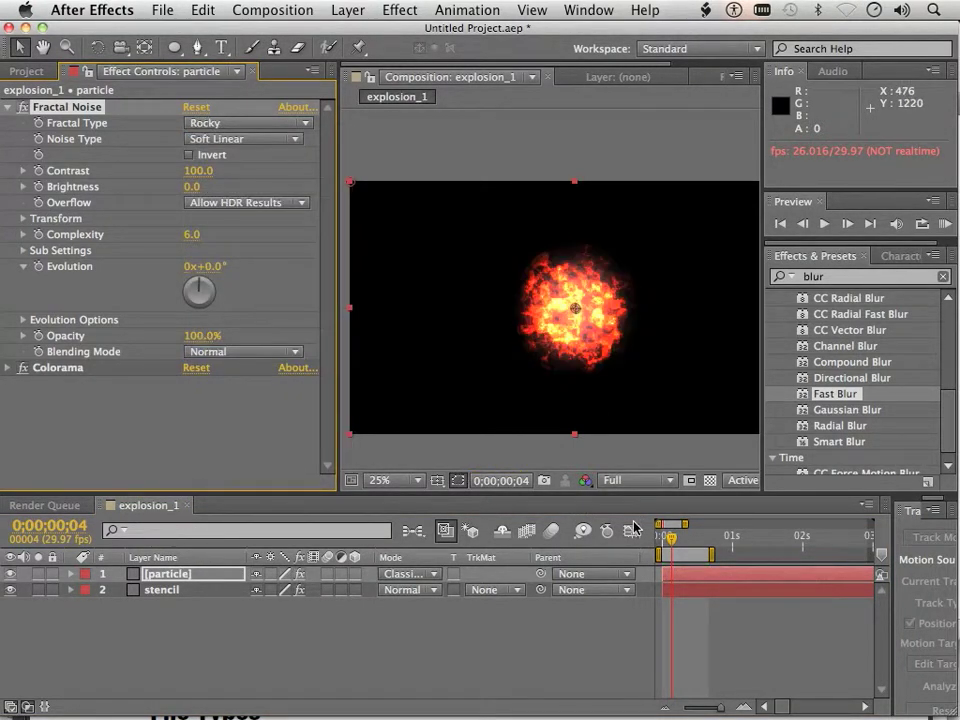
pyautogui.click(678, 541)
pyautogui.press('space')
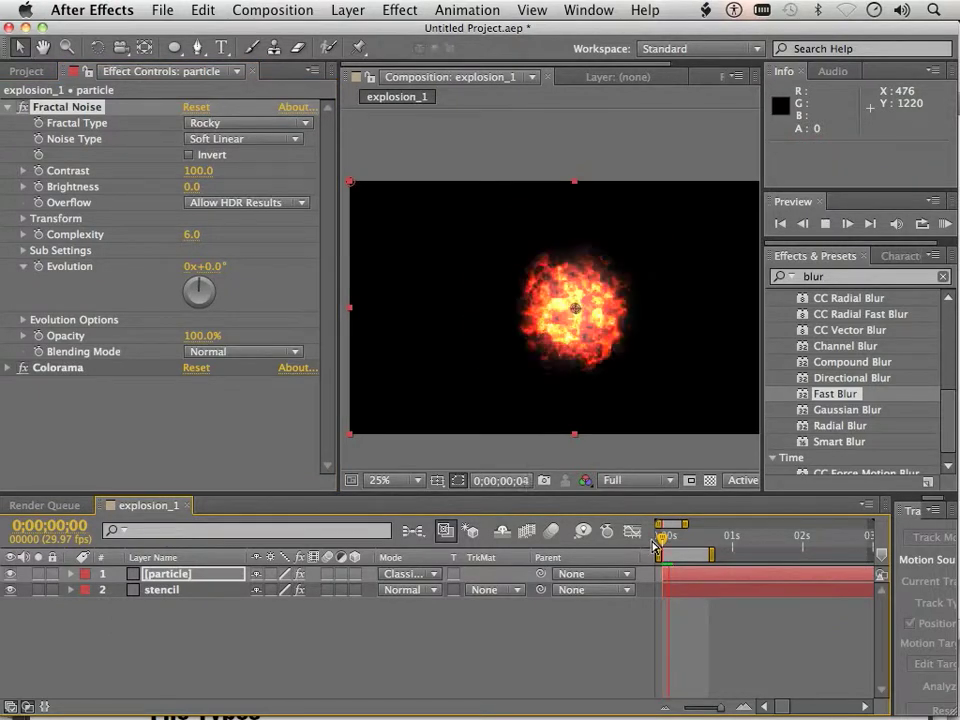
pyautogui.press('space')
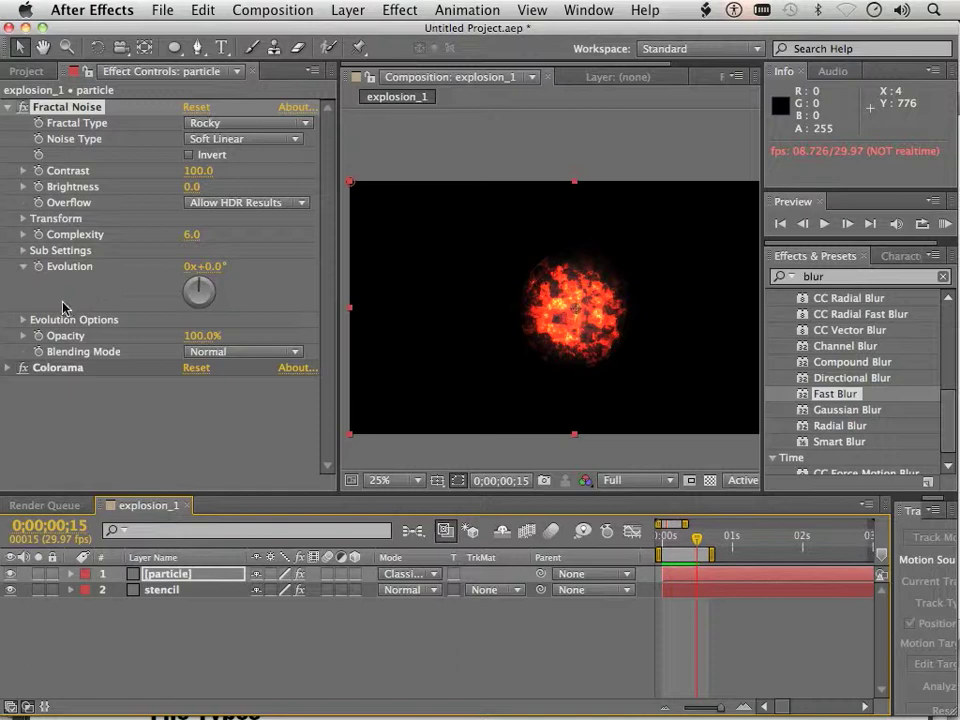
# At frame 0, set an Evolution keyframe of 296°
pyautogui.click(690, 545)
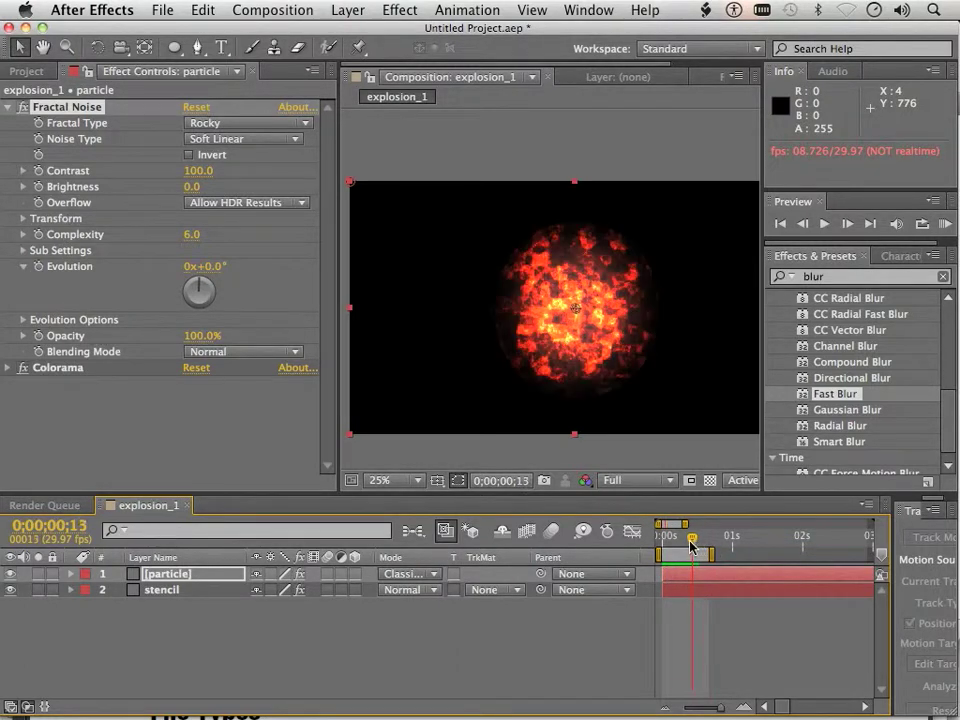
pyautogui.moveTo(690, 545); pyautogui.dragTo(664, 552)
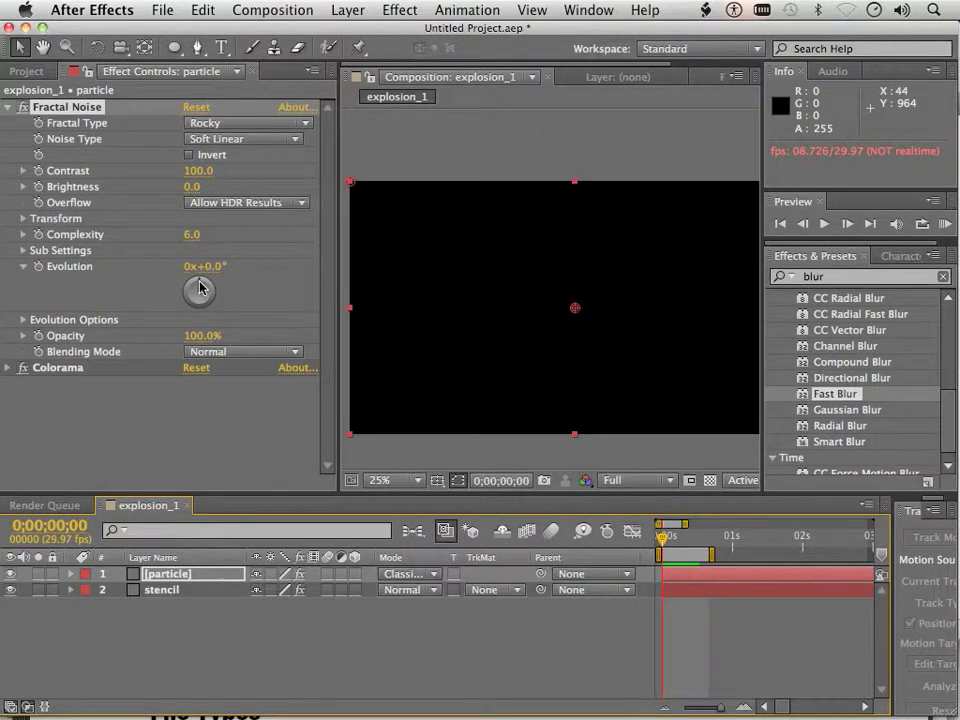
pyautogui.click(38, 266)
pyautogui.moveTo(199, 290)
pyautogui.mouseDown()
pyautogui.moveTo(210, 305)
pyautogui.moveTo(187, 293)
pyautogui.mouseUp()
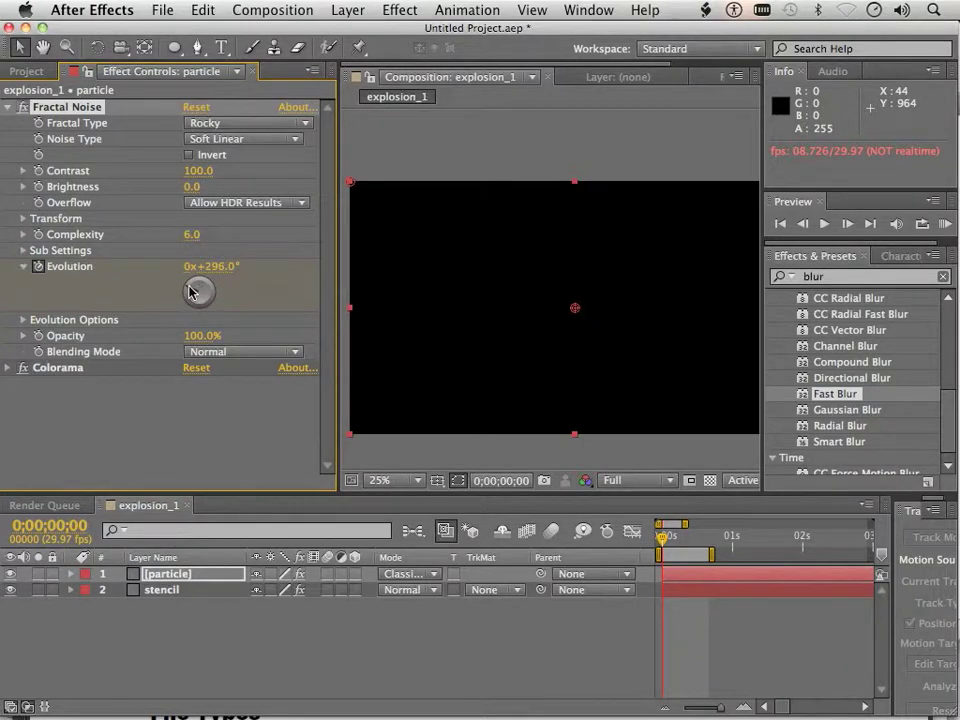
# At frame 19, set Evolution to 36° for the second keyframe
pyautogui.click(664, 543)
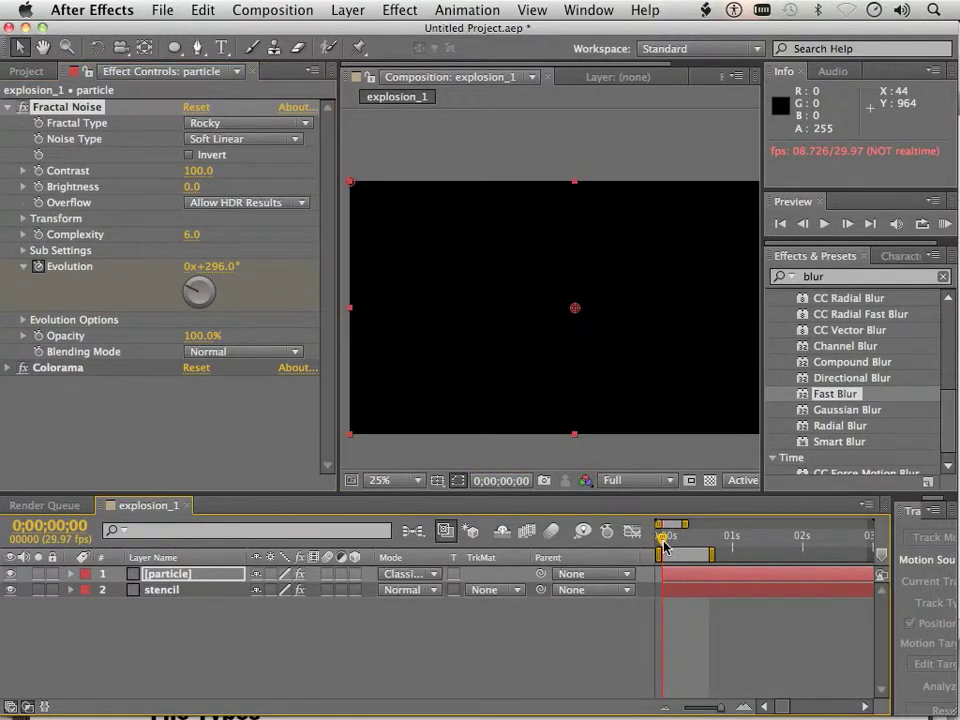
pyautogui.moveTo(664, 543); pyautogui.dragTo(681, 545)
pyautogui.moveTo(700, 546); pyautogui.dragTo(709, 546)
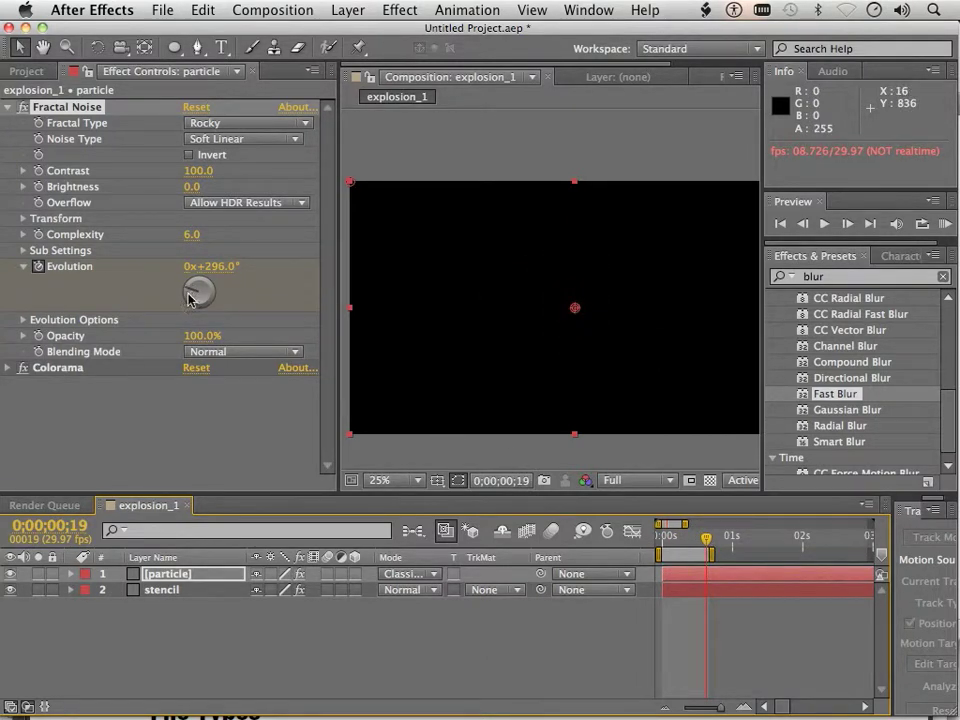
pyautogui.moveTo(188, 298); pyautogui.dragTo(204, 280)
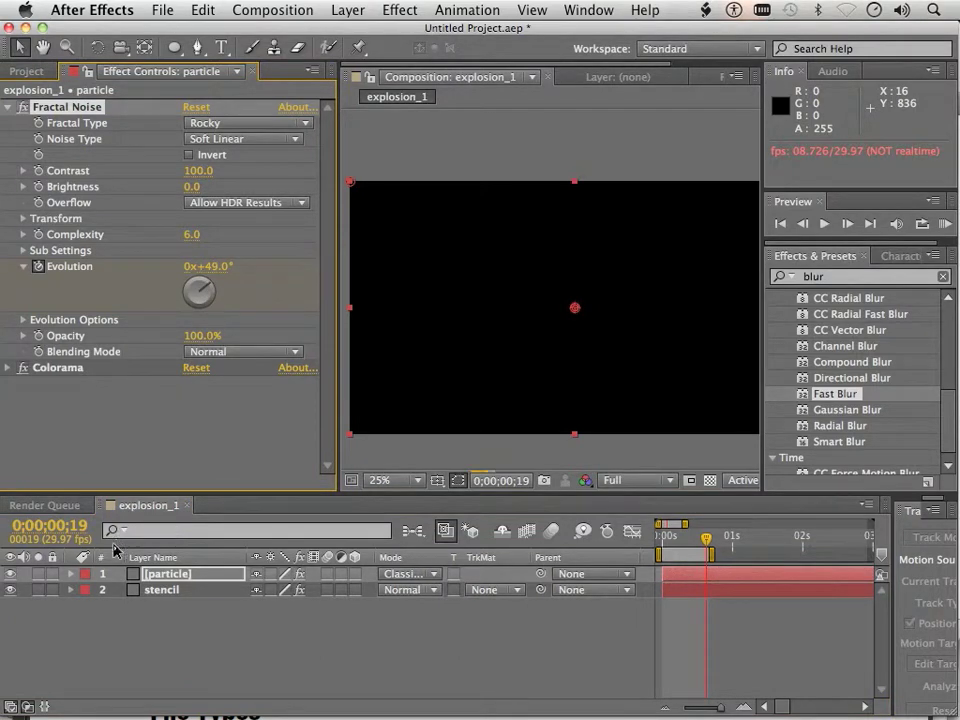
# Twirl open layer 1 > Effects > Fractal Noise in the timeline and scroll to Evolution
pyautogui.click(71, 575)
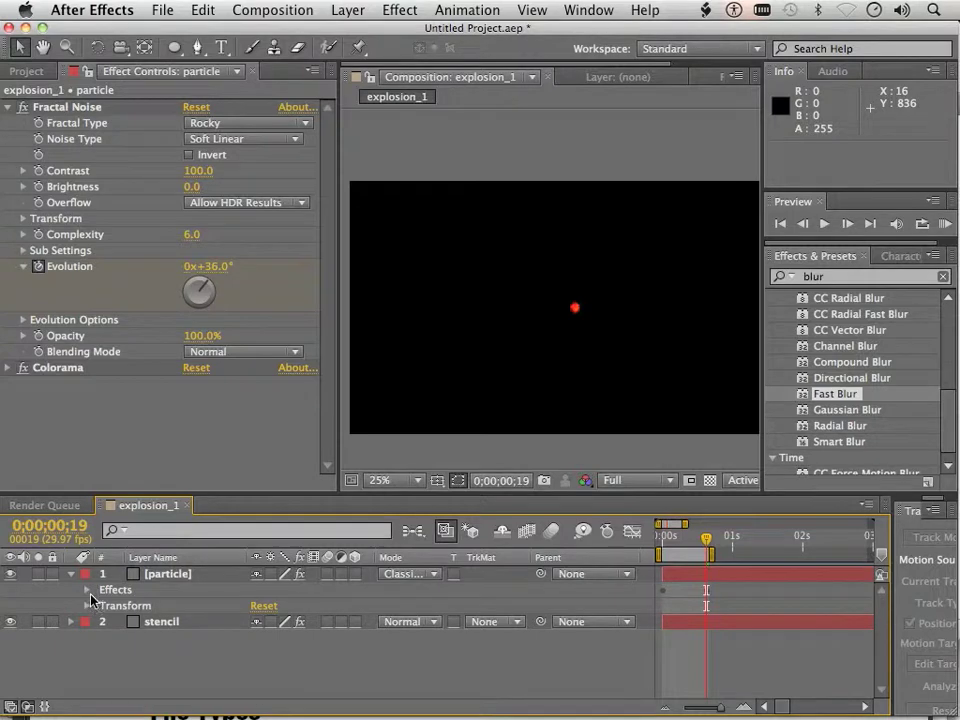
pyautogui.click(86, 590)
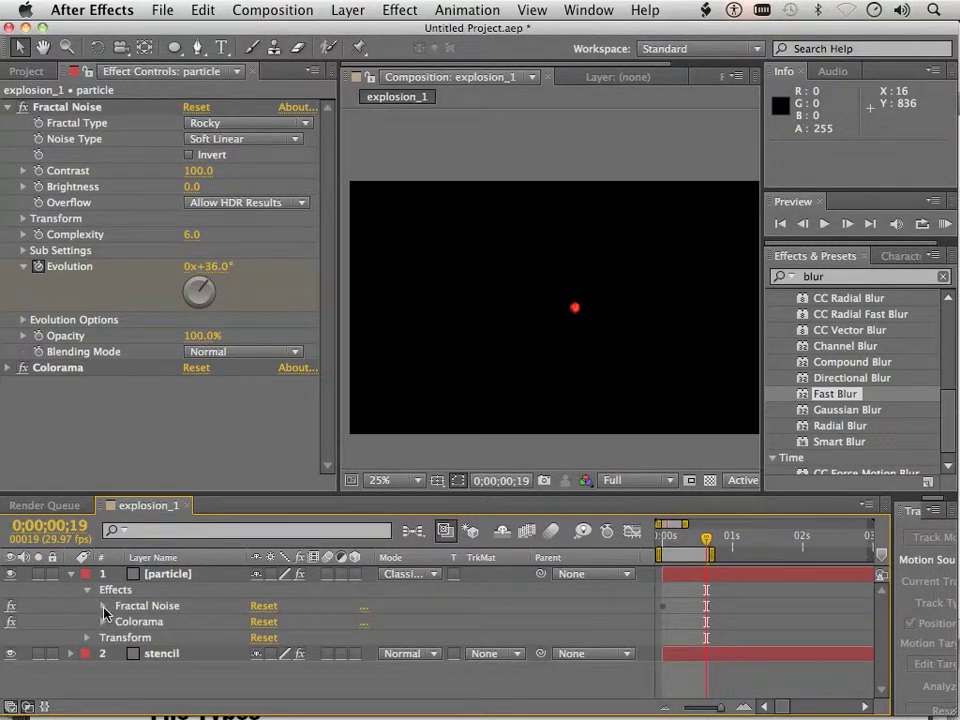
pyautogui.click(104, 606)
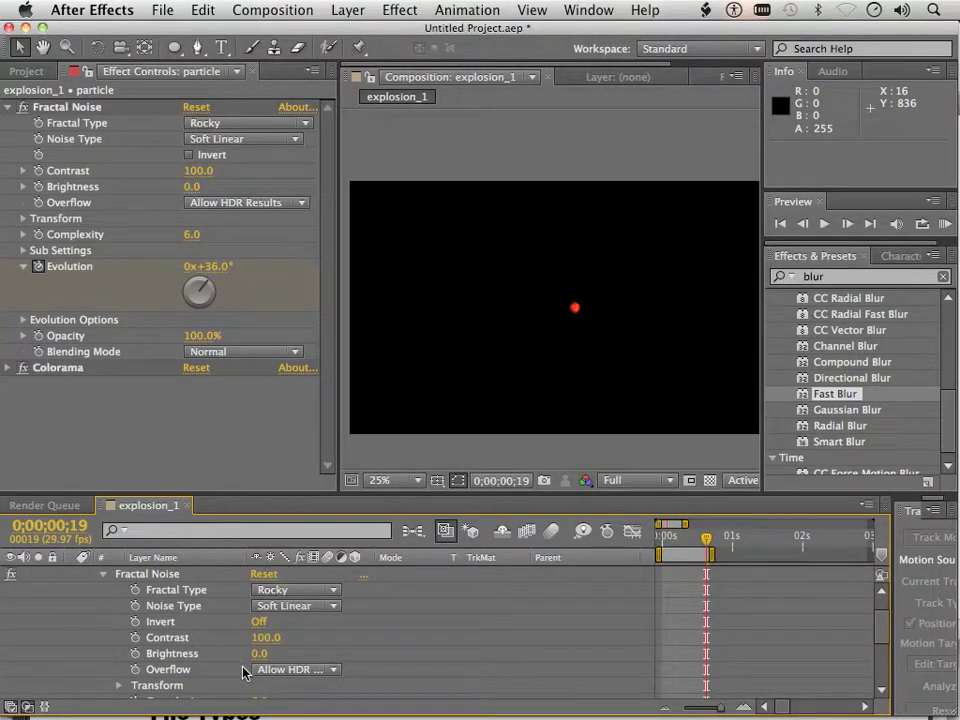
pyautogui.scroll(-6, 242, 672)
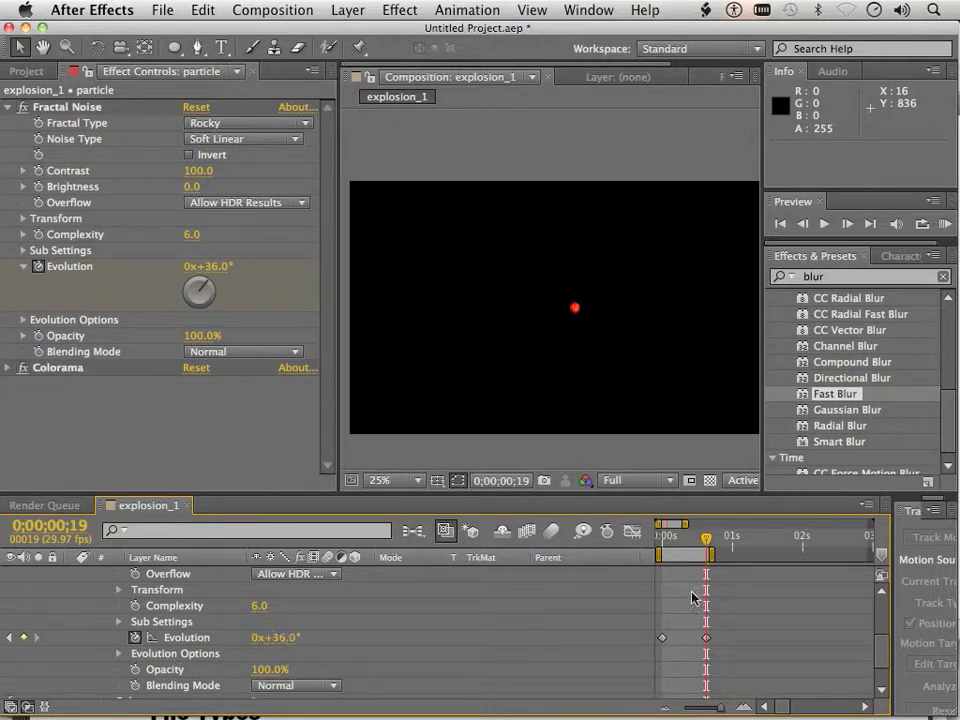
# Preview the explosion from the start, stopping at frame 12 where Evolution reads 131.8°
pyautogui.moveTo(706, 546); pyautogui.dragTo(643, 542)
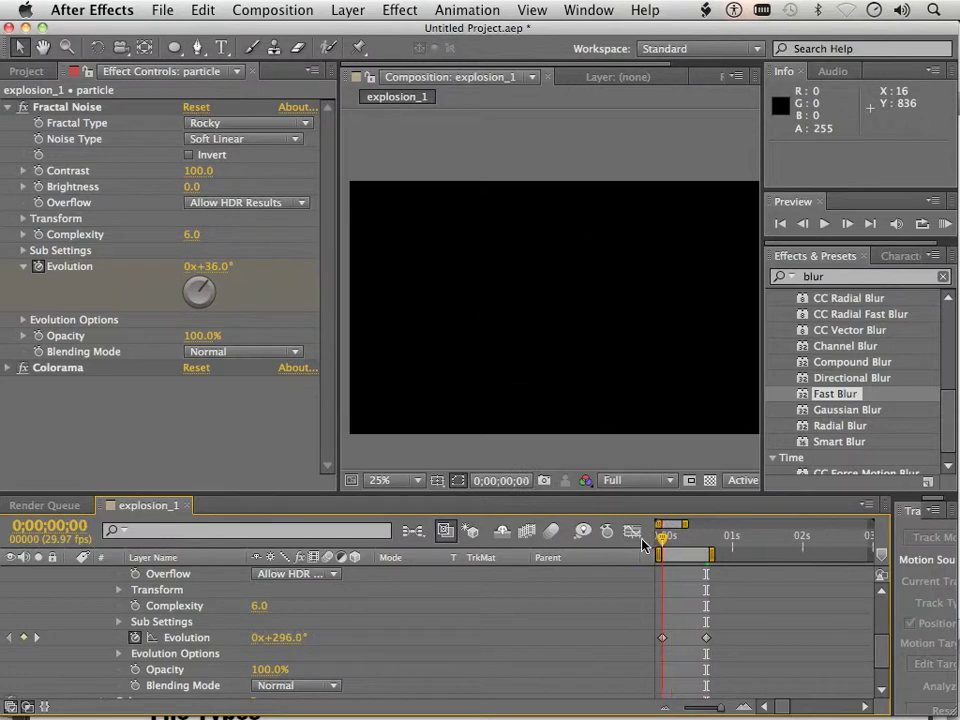
pyautogui.press('h')
pyautogui.press('space')
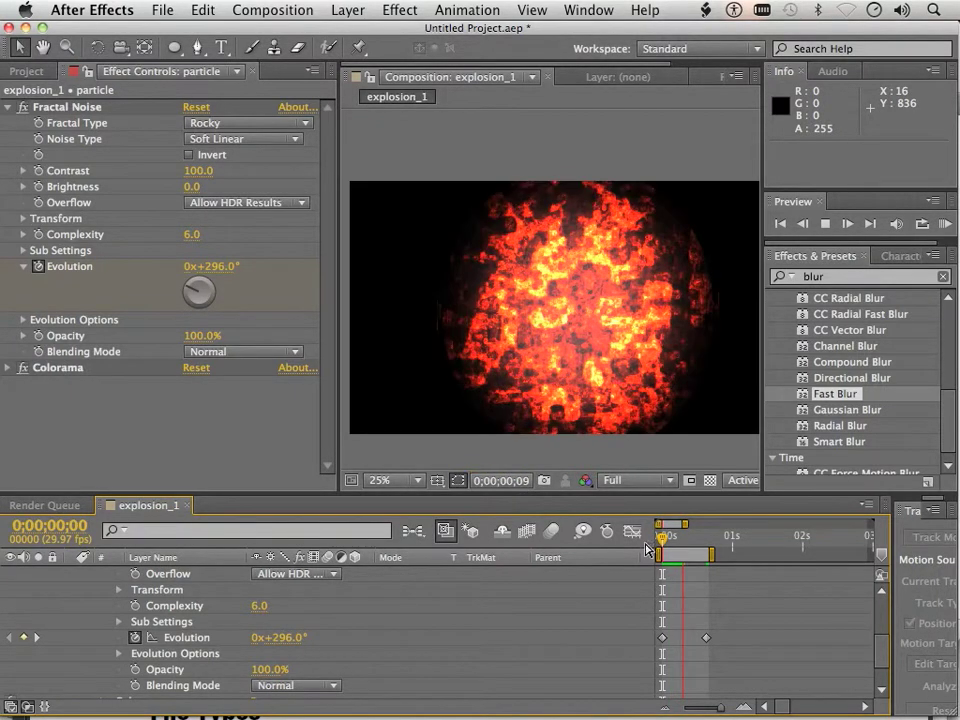
pyautogui.press('space')
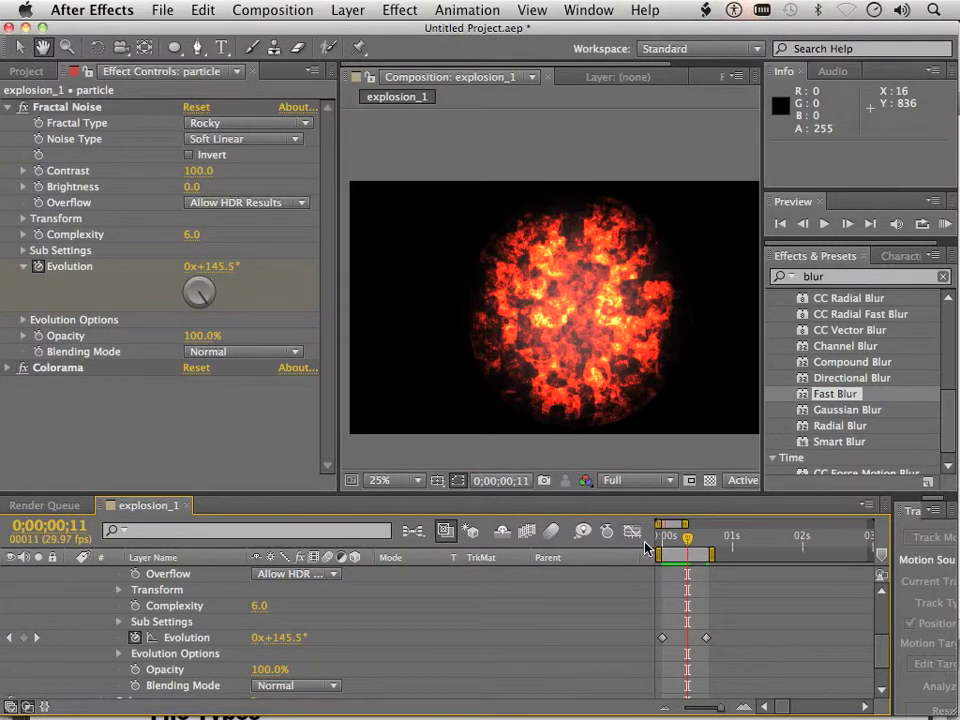
pyautogui.press('pagedown')
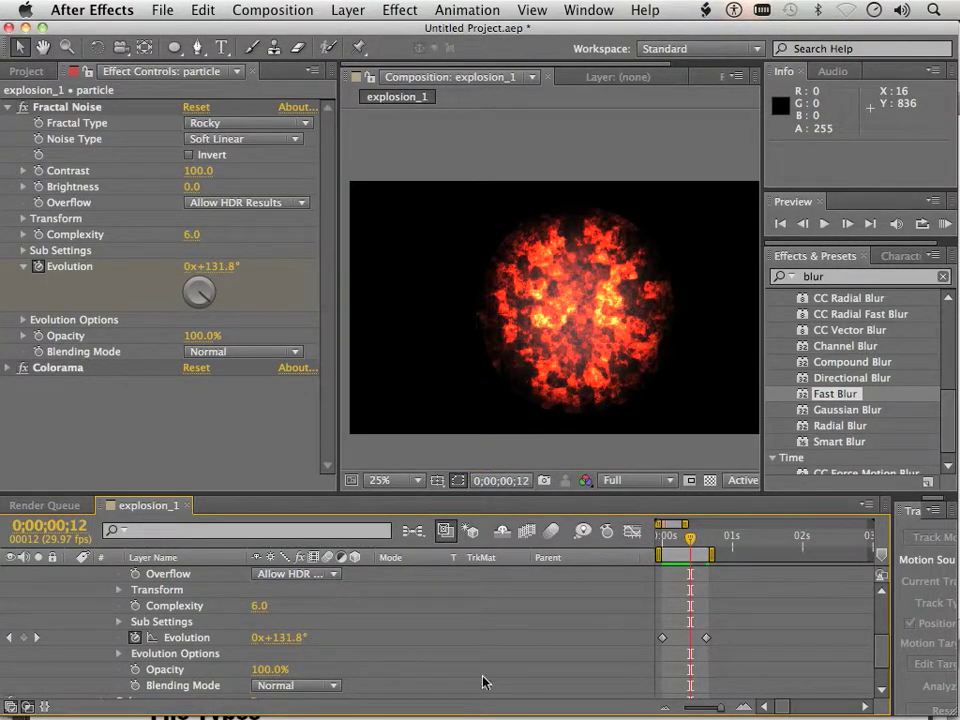
pyautogui.scroll(-2, 278, 648)
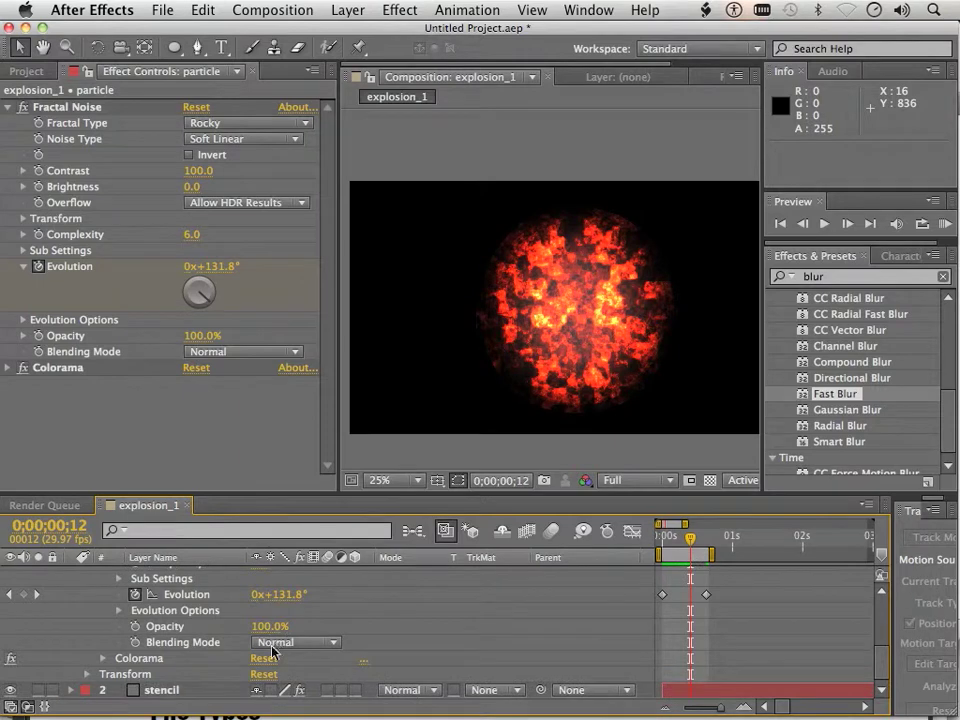
# Move the stencil's second Opacity keyframe to the current time and preview the stencil animation
pyautogui.click(71, 690)
pyautogui.scroll(-3, 129, 639)
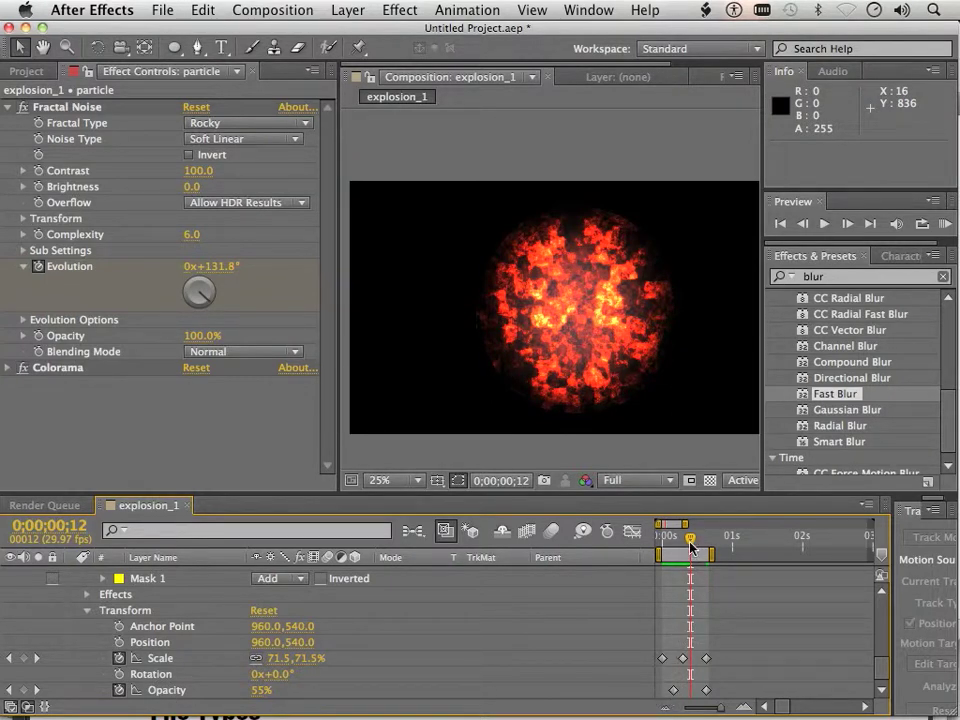
pyautogui.moveTo(706, 692); pyautogui.dragTo(695, 696)
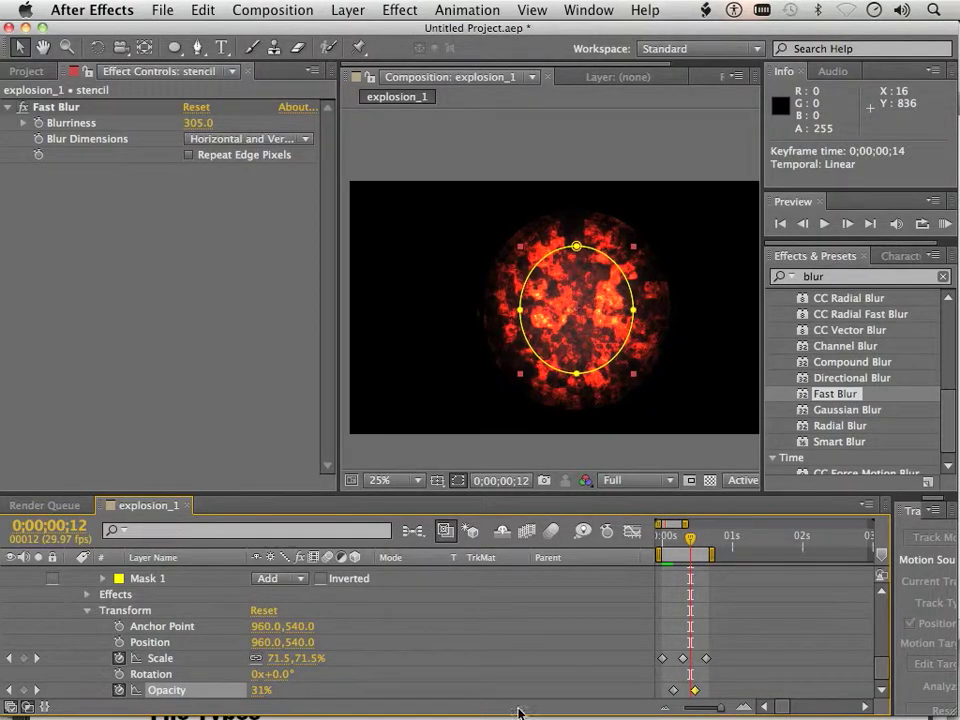
pyautogui.press('pagedown')
pyautogui.press('pagedown')
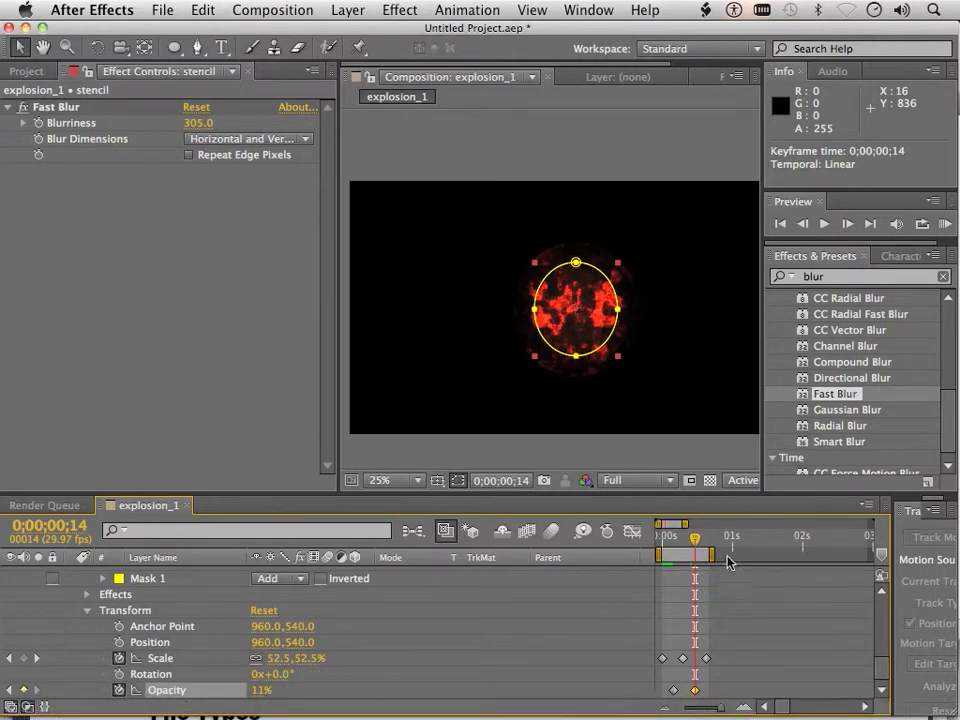
pyautogui.press('KP_0')
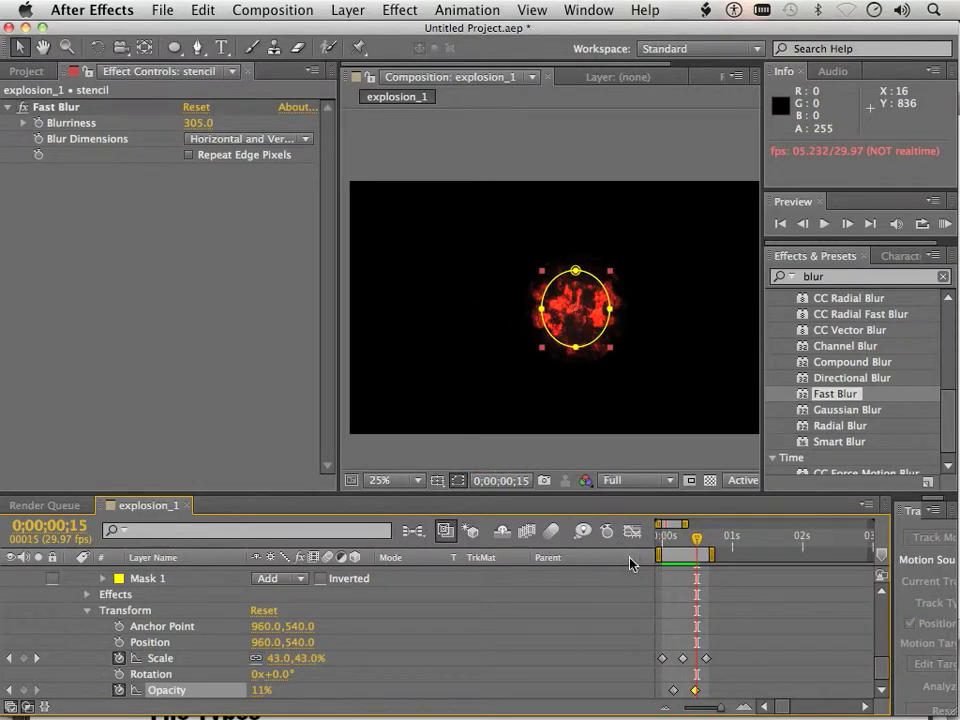
# Set the stencil Opacity to 0% at frame 19 and preview from the start
pyautogui.moveTo(695, 540); pyautogui.dragTo(706, 540)
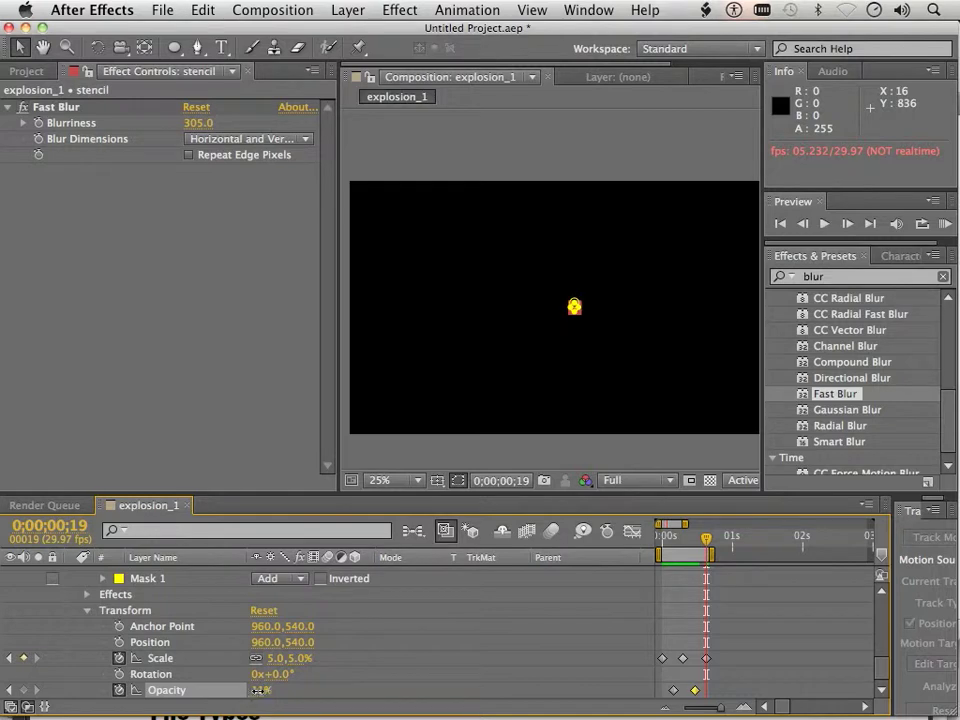
pyautogui.moveTo(262, 690); pyautogui.dragTo(248, 690)
pyautogui.press('pageup')
pyautogui.press('Home')
pyautogui.press('space')
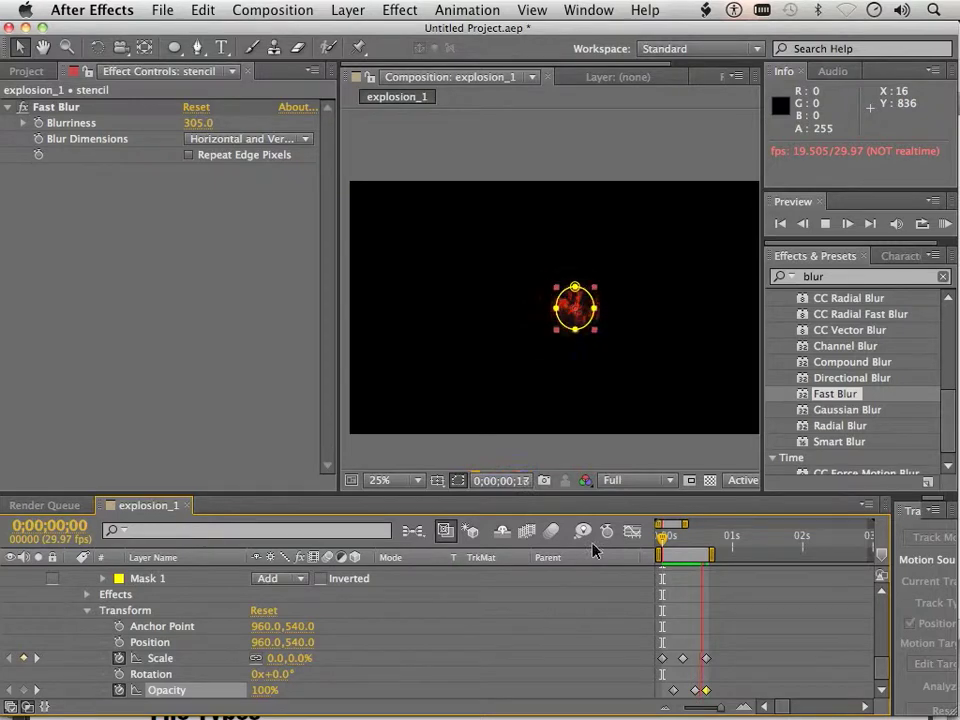
pyautogui.press('space')
pyautogui.moveTo(876, 680); pyautogui.dragTo(879, 606)
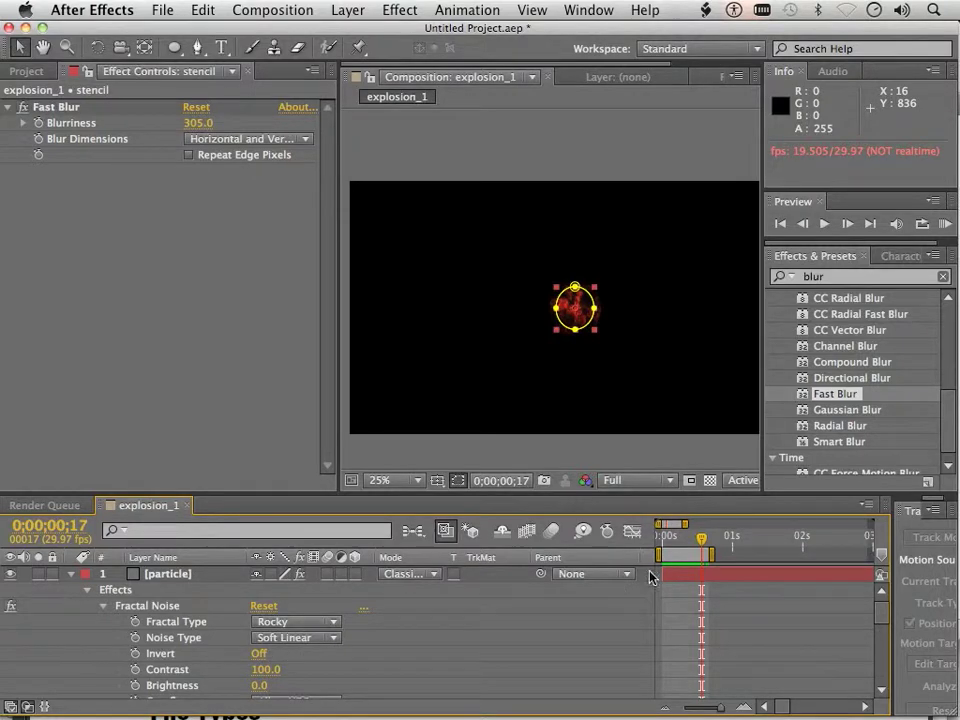
# Scrub the early frames and nudge the Fractal Noise transform offset to 558
pyautogui.moveTo(701, 544); pyautogui.dragTo(681, 550)
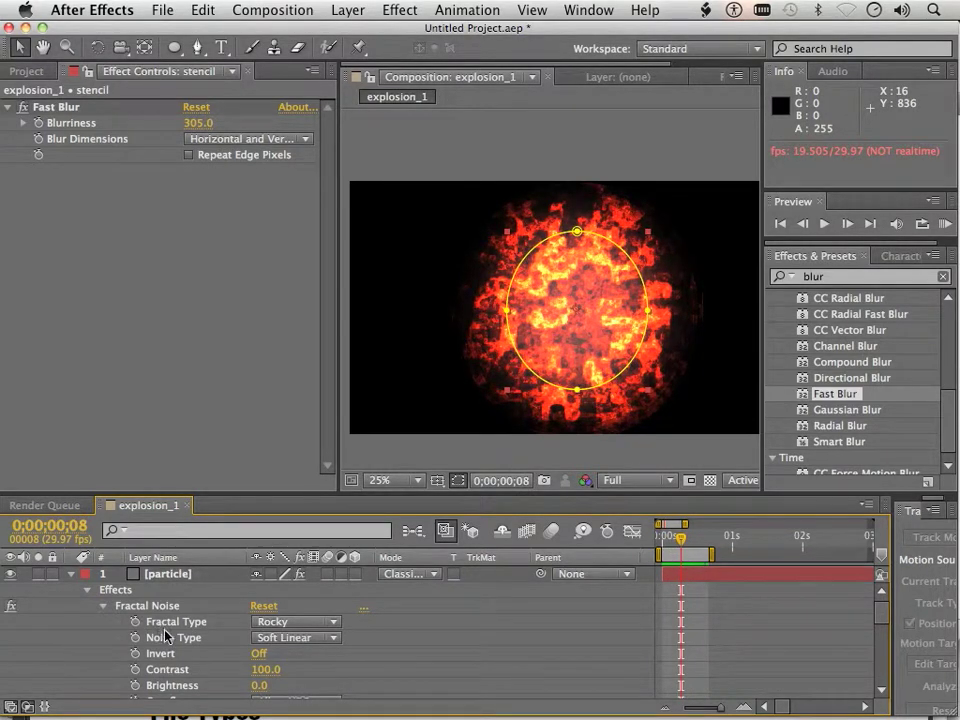
pyautogui.click(129, 591)
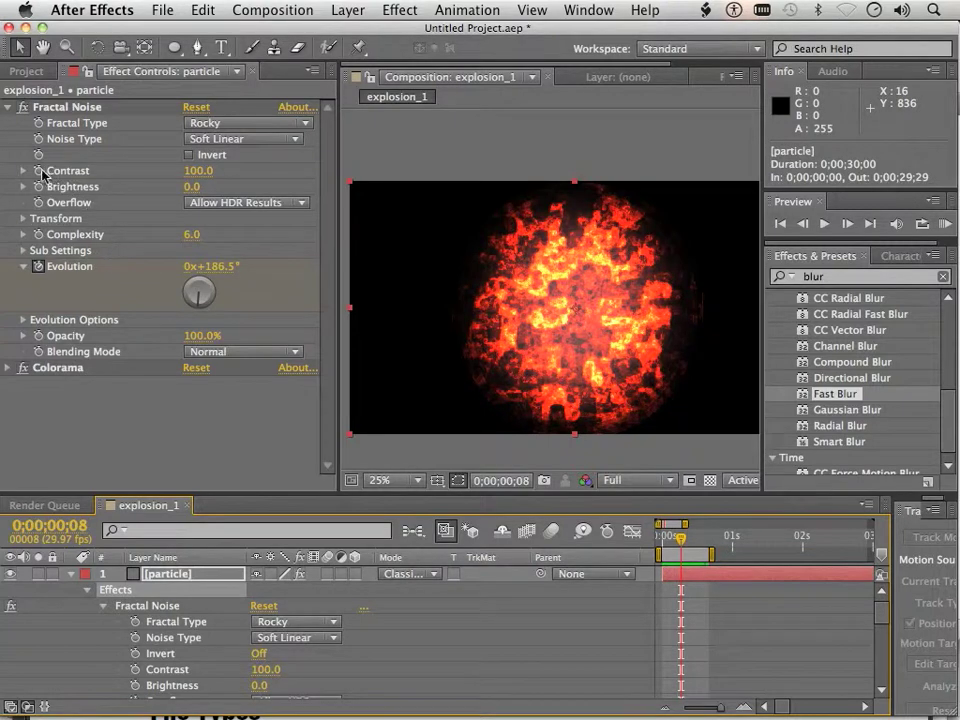
pyautogui.click(25, 218)
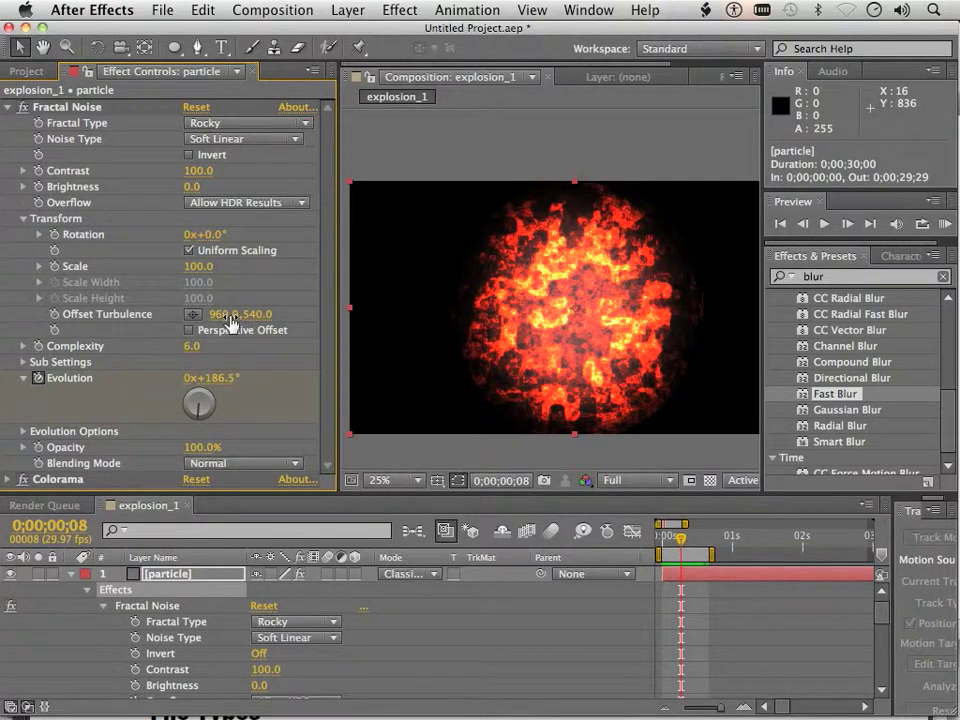
pyautogui.moveTo(262, 313); pyautogui.dragTo(270, 311)
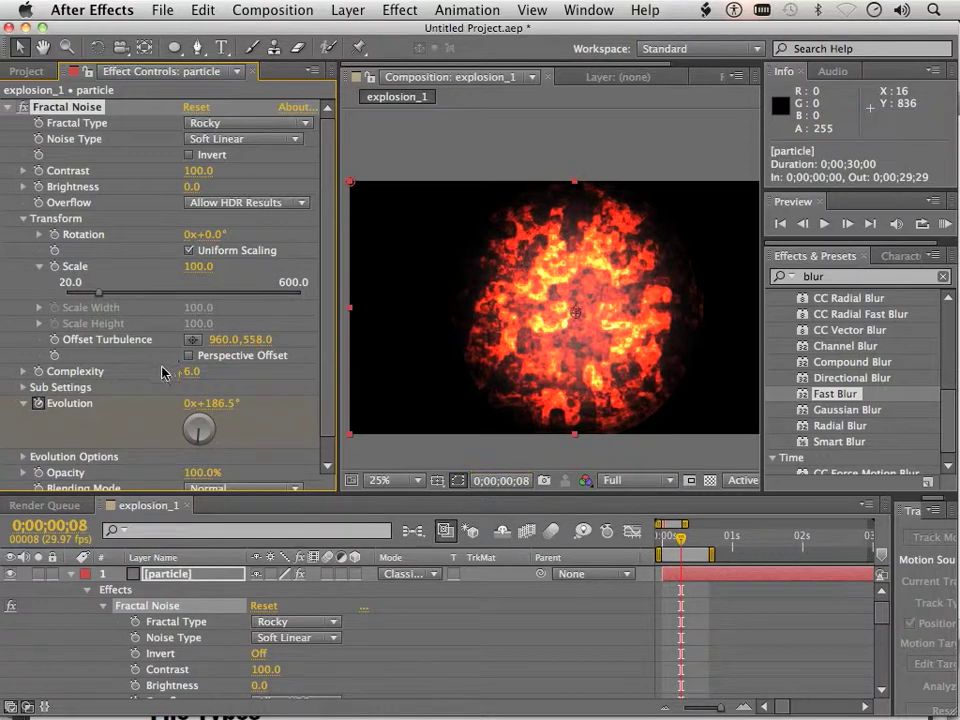
# Set Fractal Noise Complexity to 8.3, Brightness to 8.6 and Contrast to 125.8
pyautogui.click(24, 371)
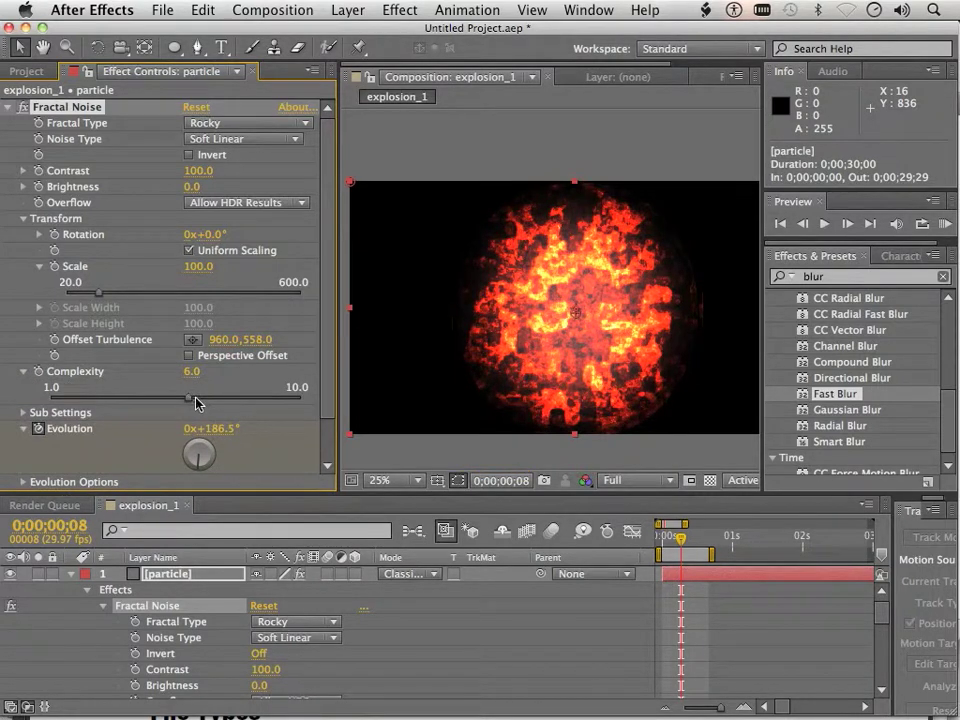
pyautogui.moveTo(190, 398); pyautogui.dragTo(253, 398)
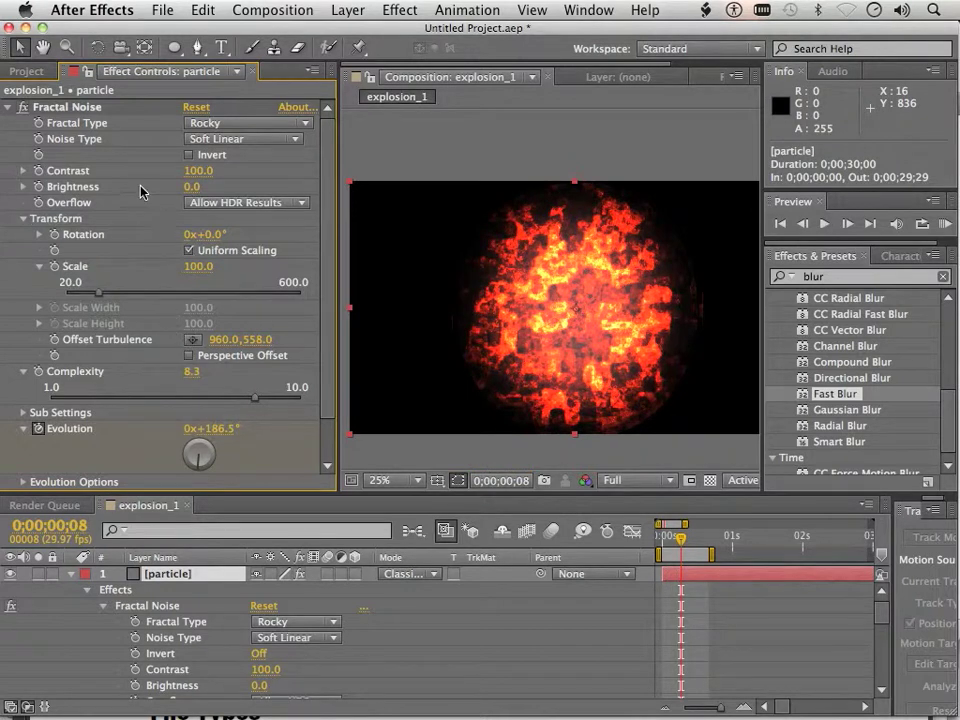
pyautogui.click(23, 186)
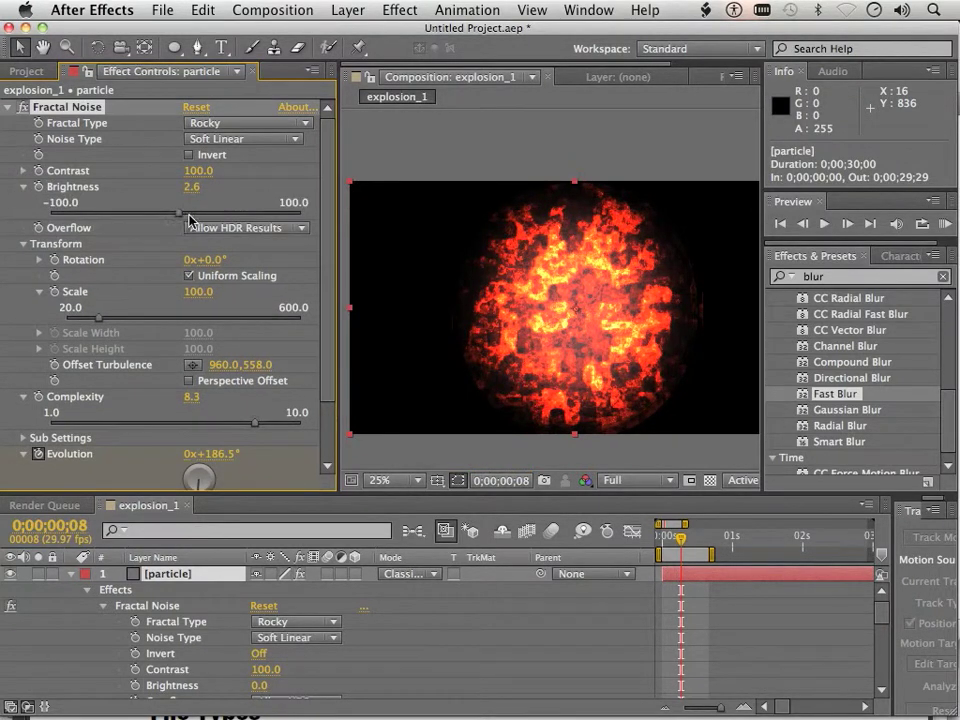
pyautogui.moveTo(185, 218)
pyautogui.mouseDown()
pyautogui.moveTo(293, 231)
pyautogui.moveTo(190, 230)
pyautogui.moveTo(140, 216)
pyautogui.moveTo(118, 224)
pyautogui.moveTo(187, 220)
pyautogui.mouseUp()
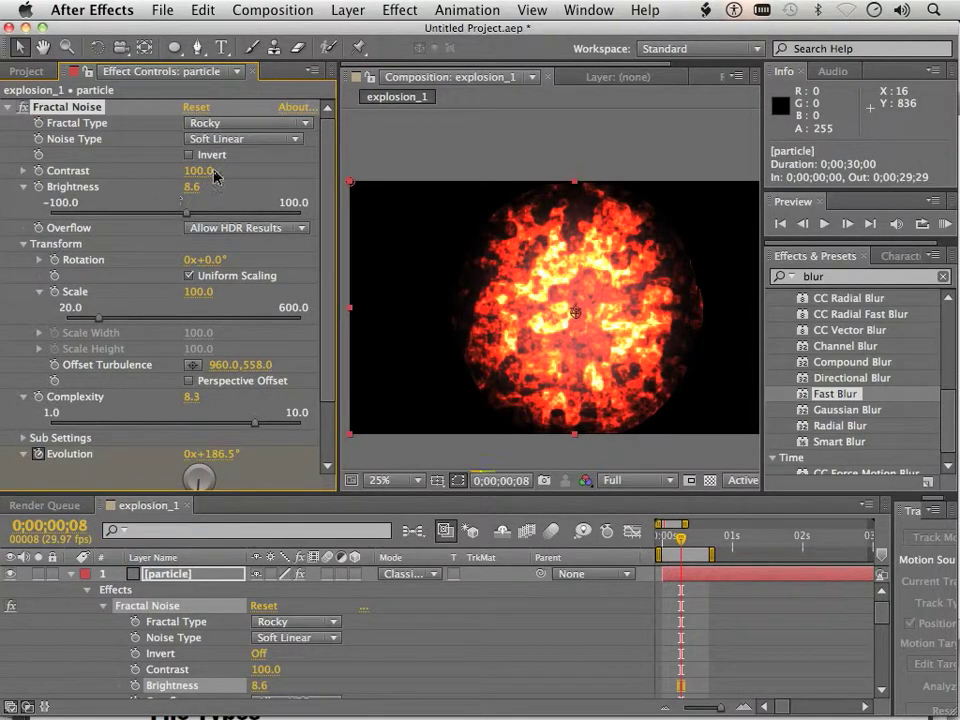
pyautogui.click(23, 172)
pyautogui.moveTo(115, 197)
pyautogui.mouseDown()
pyautogui.moveTo(266, 207)
pyautogui.moveTo(304, 222)
pyautogui.moveTo(126, 210)
pyautogui.mouseUp()
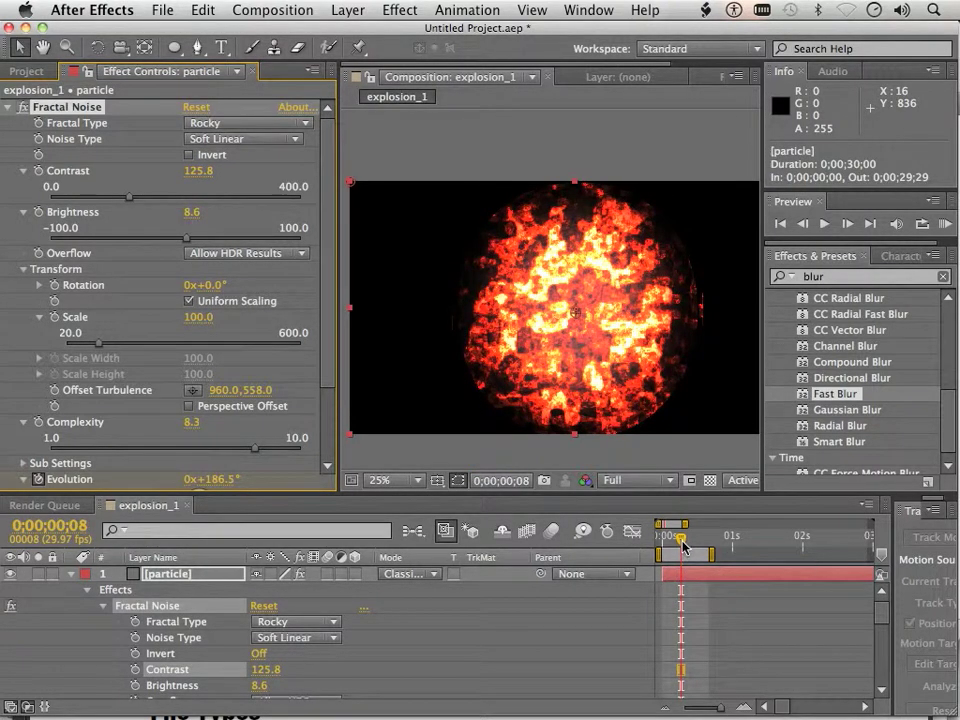
# Preview from frame 0, then stop and scrub back to frame 2 to view the small fireball
pyautogui.moveTo(683, 543); pyautogui.dragTo(659, 543)
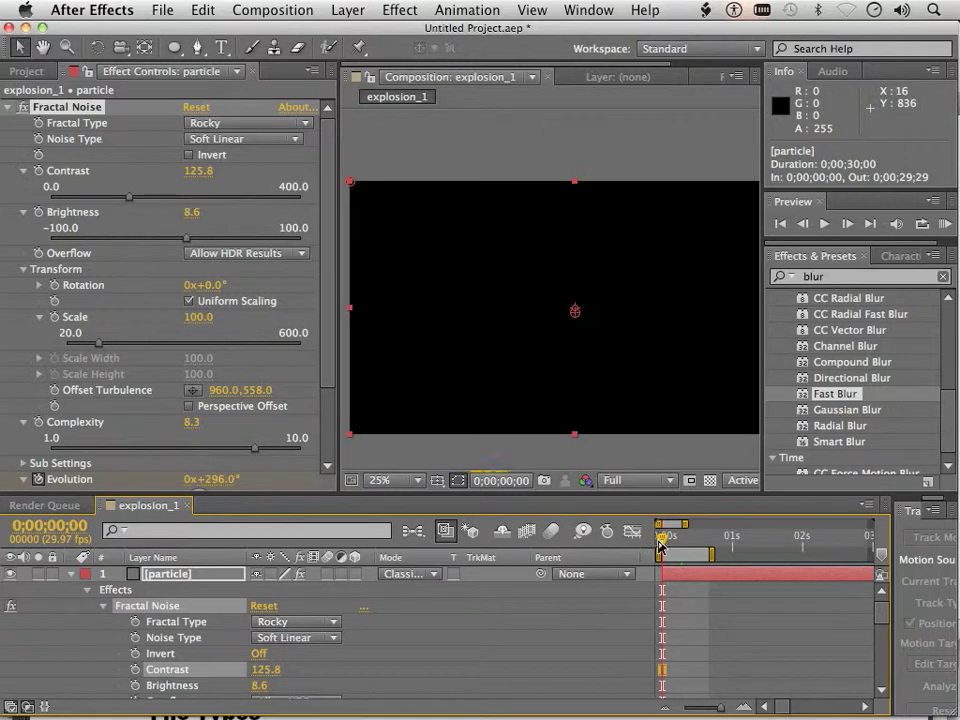
pyautogui.press('space')
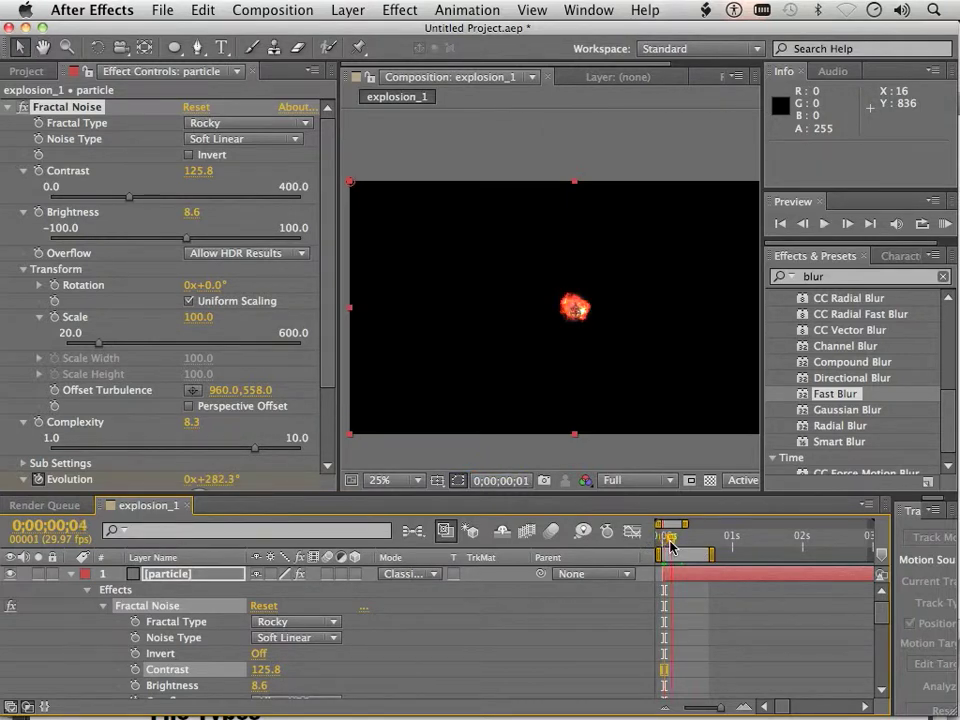
pyautogui.click(678, 546)
pyautogui.moveTo(678, 546); pyautogui.dragTo(667, 552)
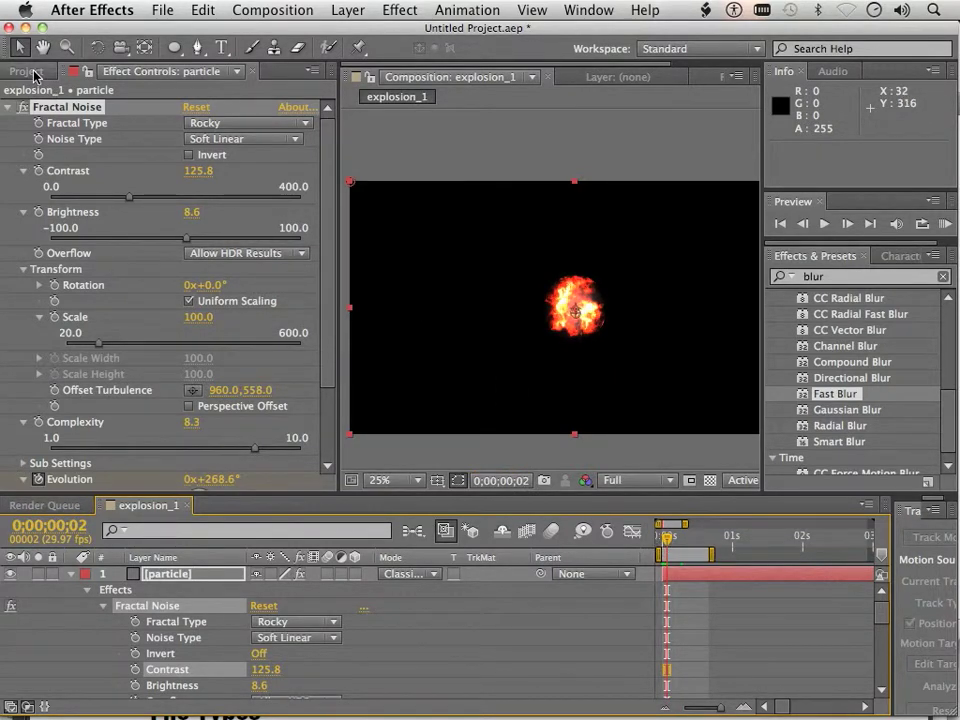
# Show the Project panel and collapse the particle and stencil layer properties in explosion_1
pyautogui.click(28, 71)
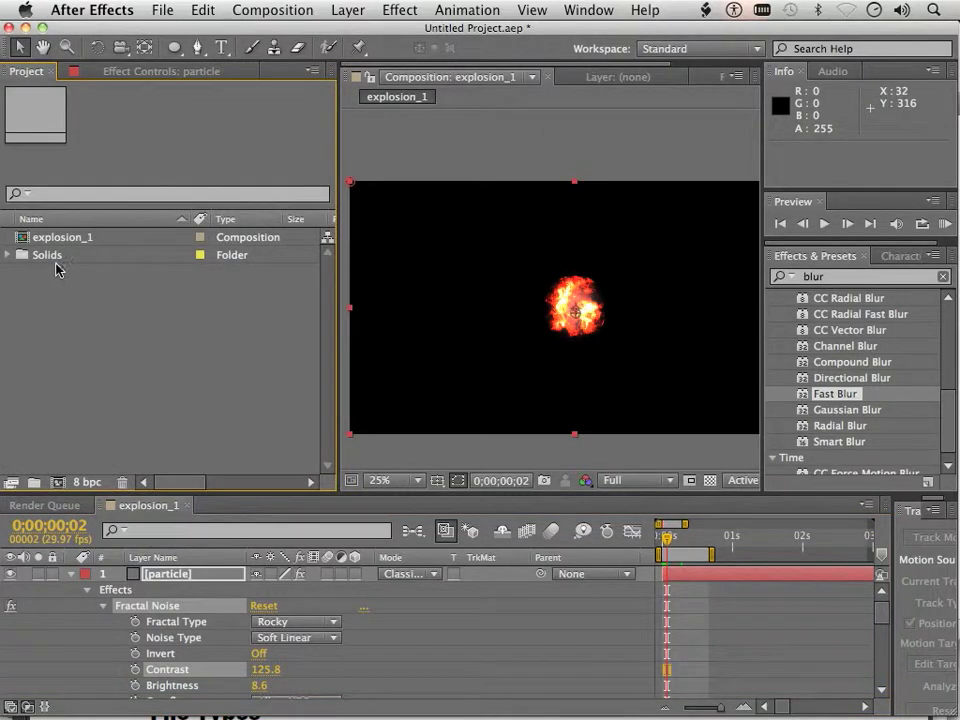
pyautogui.click(72, 582)
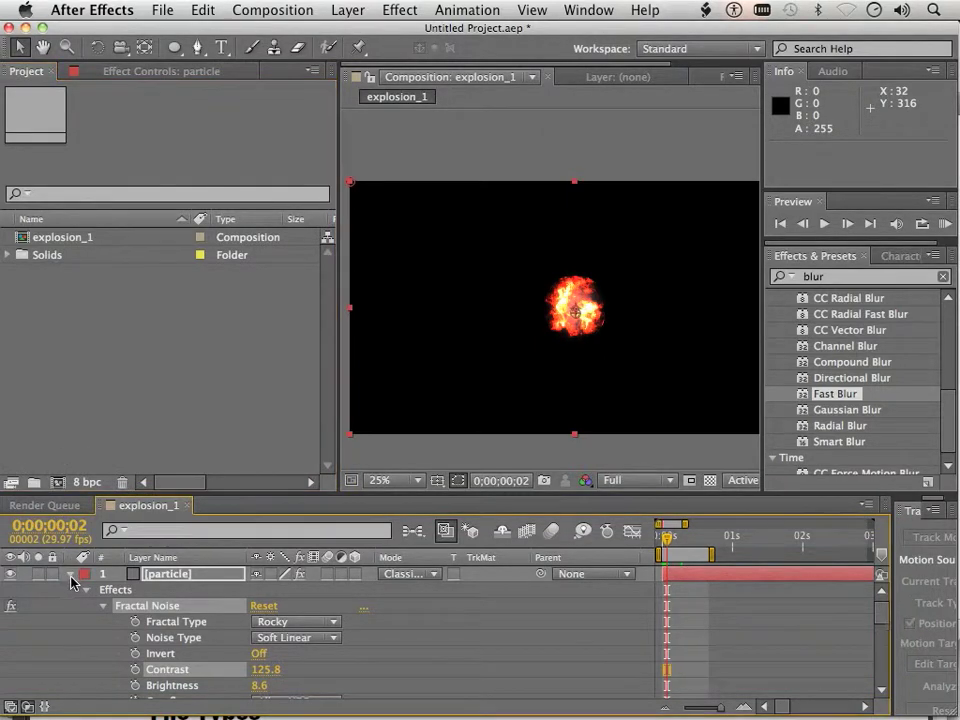
pyautogui.click(71, 578)
pyautogui.click(71, 592)
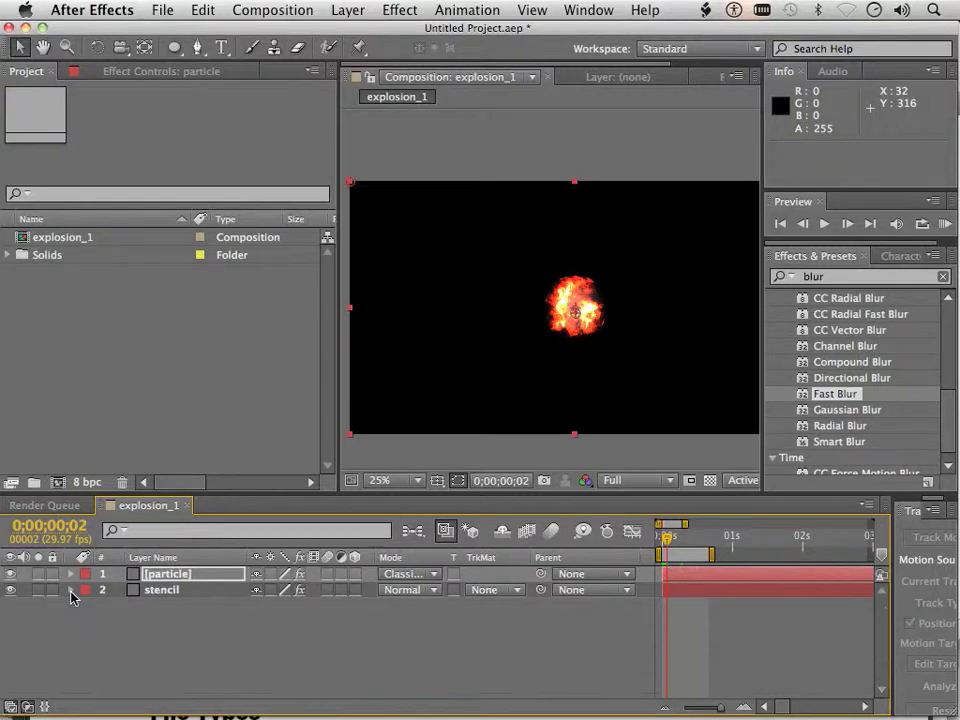
# Select the explosion_1 composition in the Project panel, dismissing its context menu unchanged
pyautogui.click(82, 243)
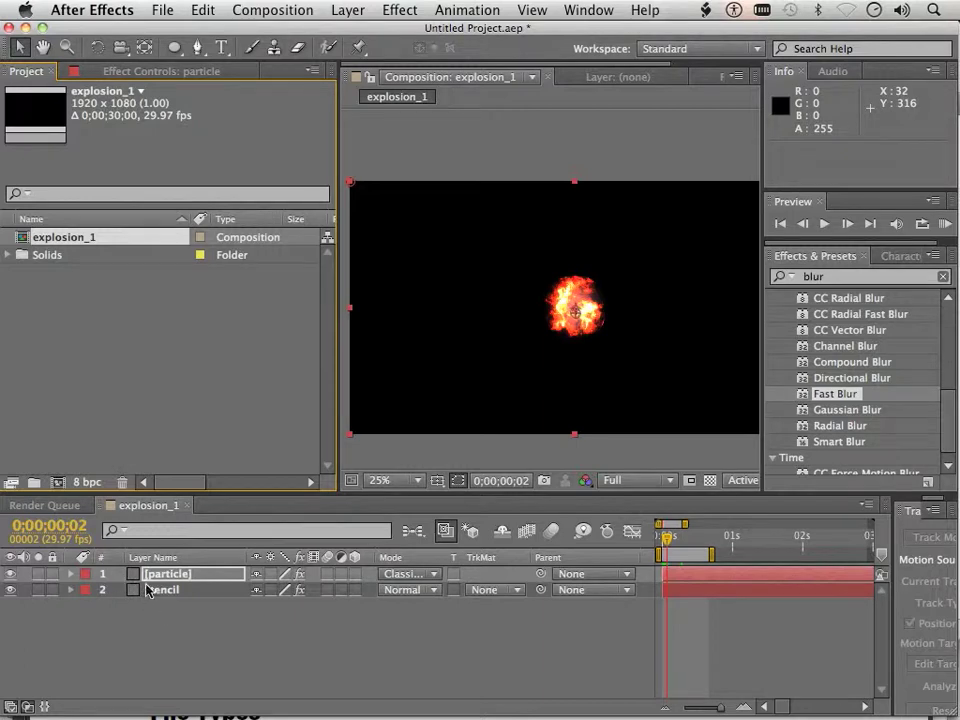
pyautogui.rightClick(84, 243)
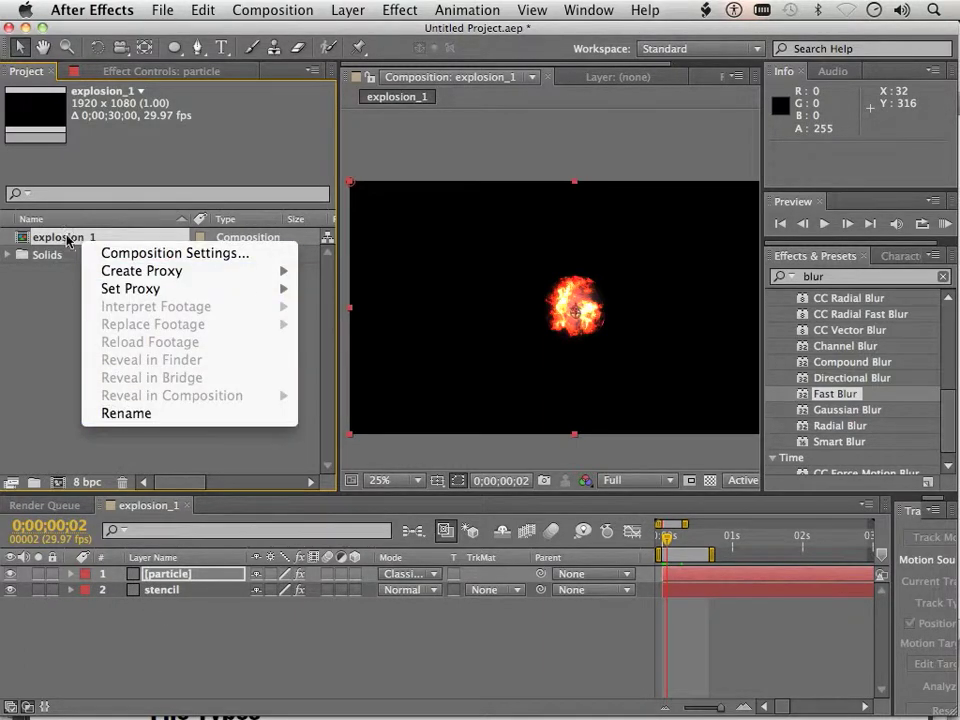
pyautogui.click(50, 268)
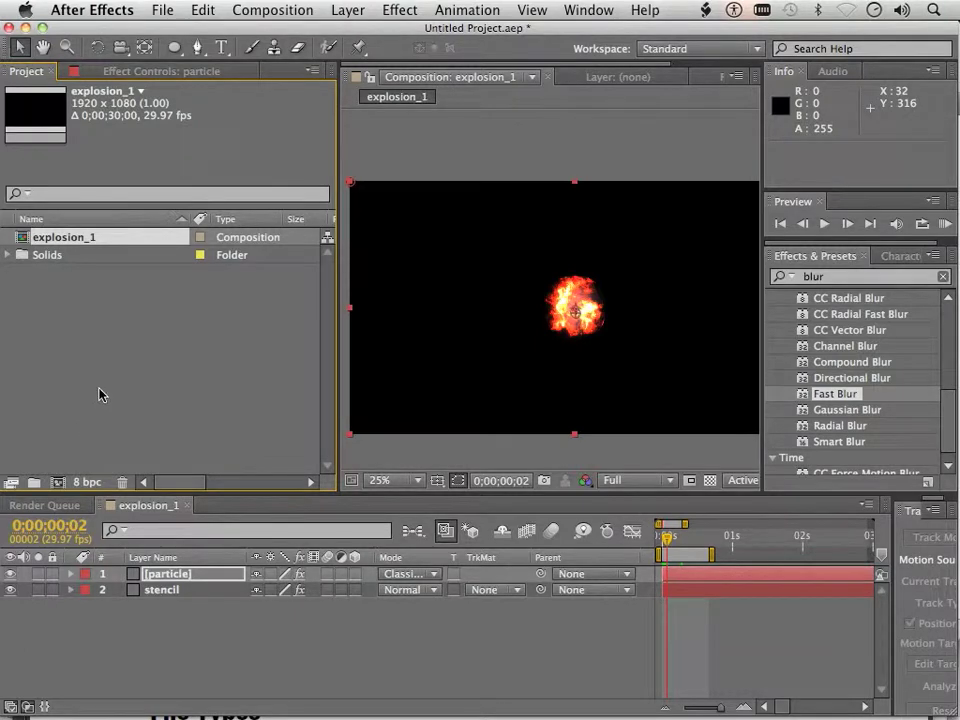
# Create a new composition, Comp 1, with the default settings
pyautogui.click(276, 11)
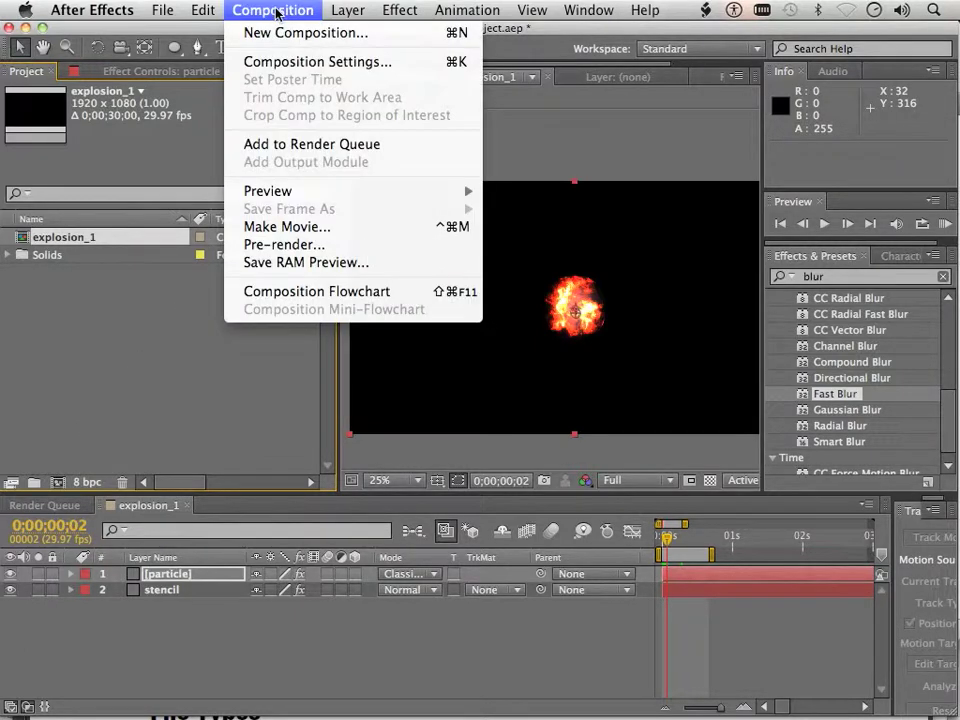
pyautogui.click(250, 31)
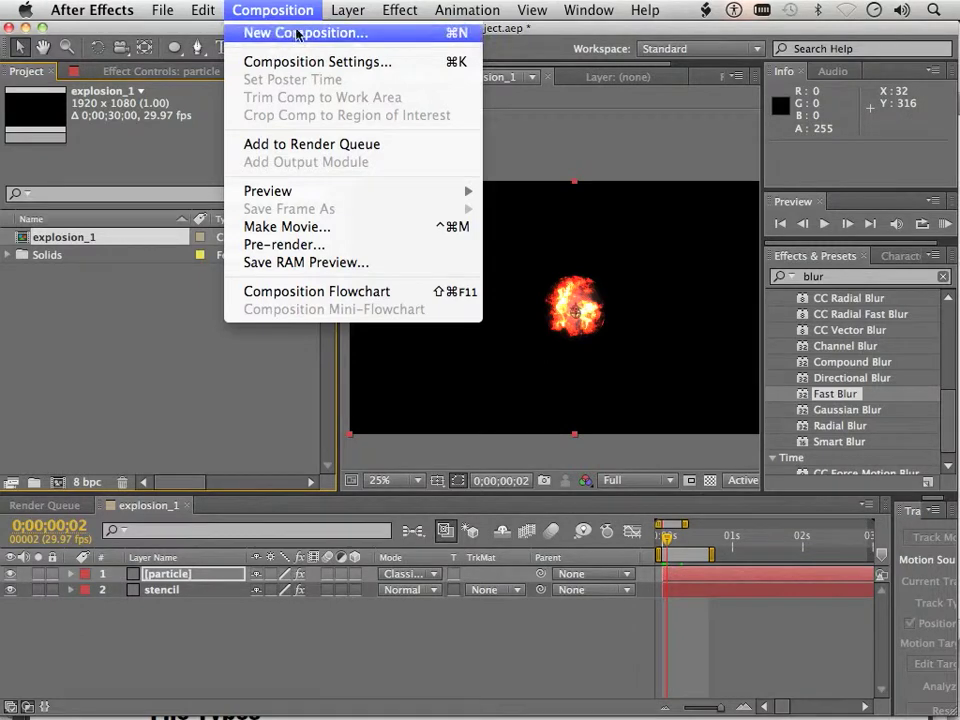
pyautogui.press('Return')
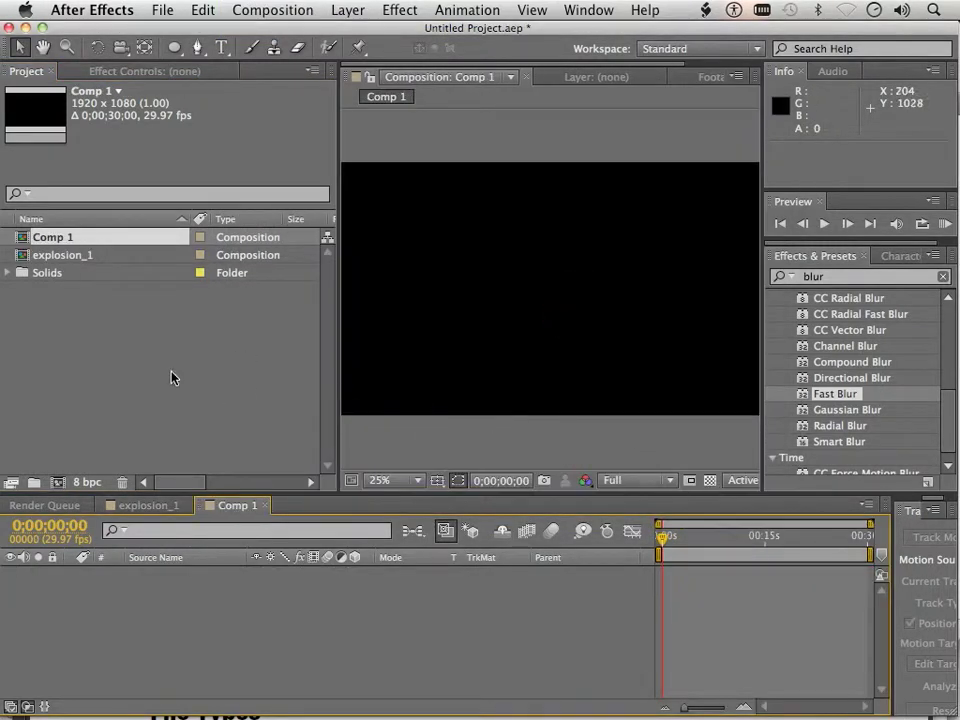
# Drag explosion_1 from the Project panel into the Comp 1 timeline as a nested layer
pyautogui.click(170, 369)
pyautogui.click(44, 240)
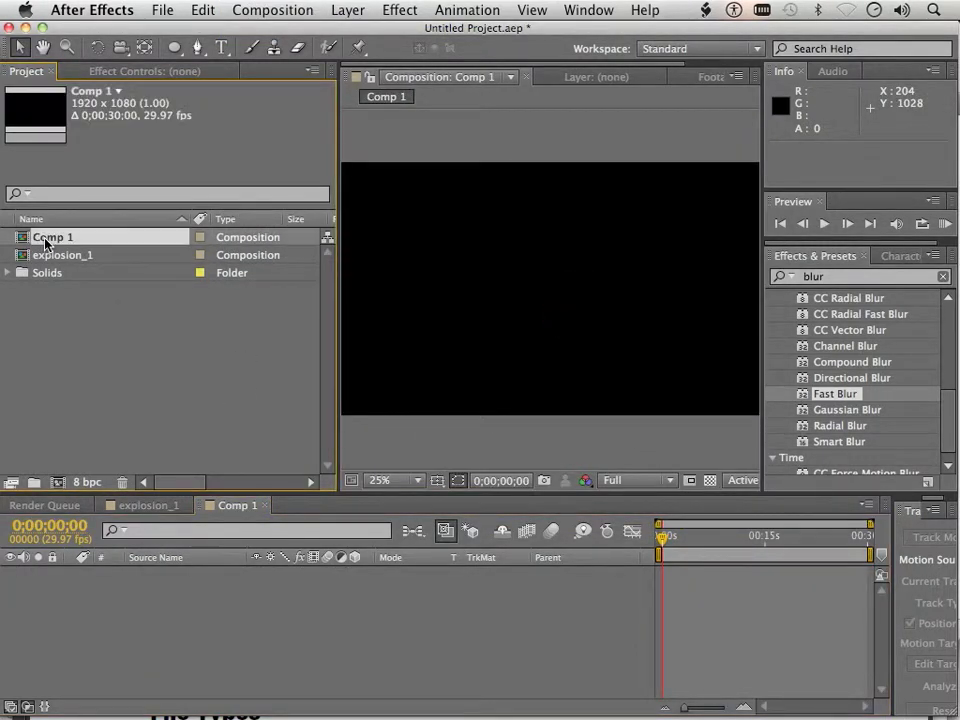
pyautogui.click(44, 256)
pyautogui.moveTo(44, 262); pyautogui.dragTo(218, 608)
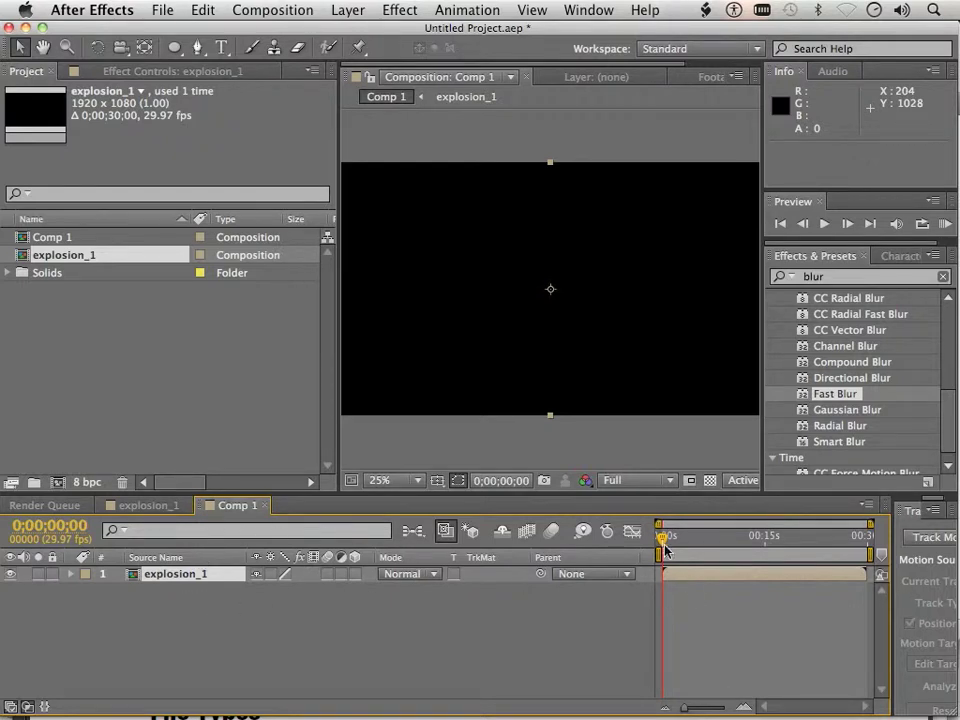
# Preview Comp 1's nested explosion, then stop and park the time indicator at frame 12
pyautogui.press('space')
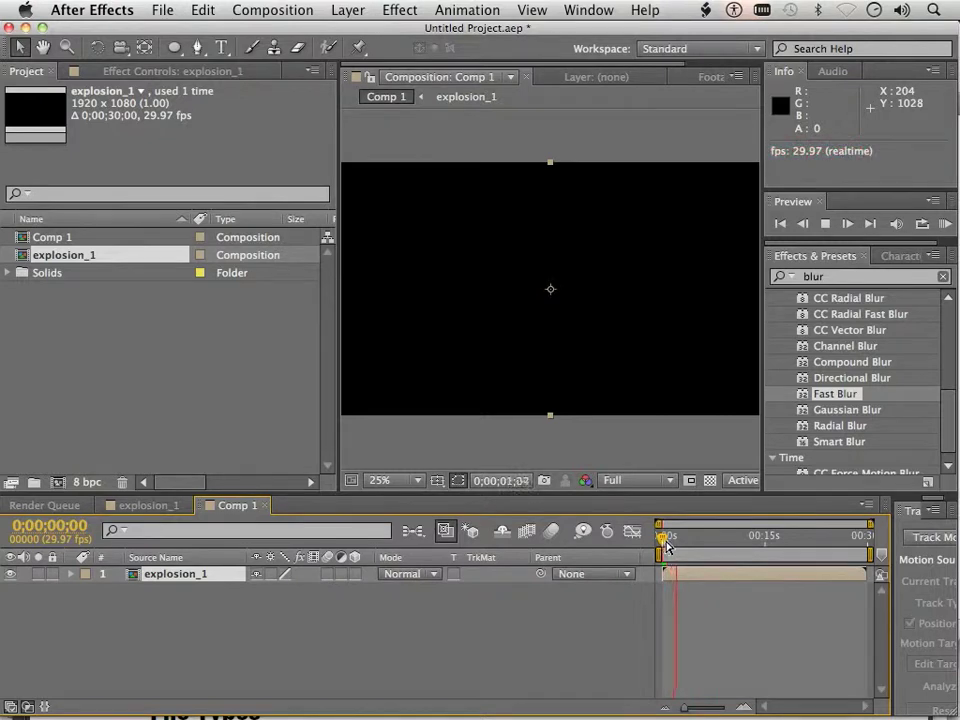
pyautogui.click(667, 545)
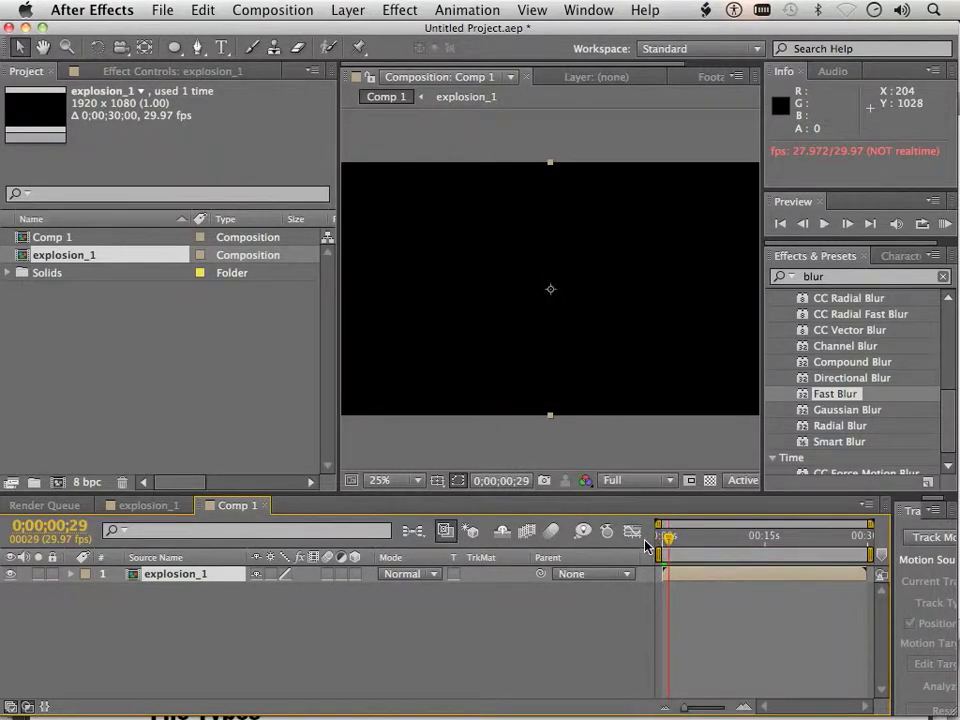
pyautogui.moveTo(646, 545); pyautogui.dragTo(663, 543)
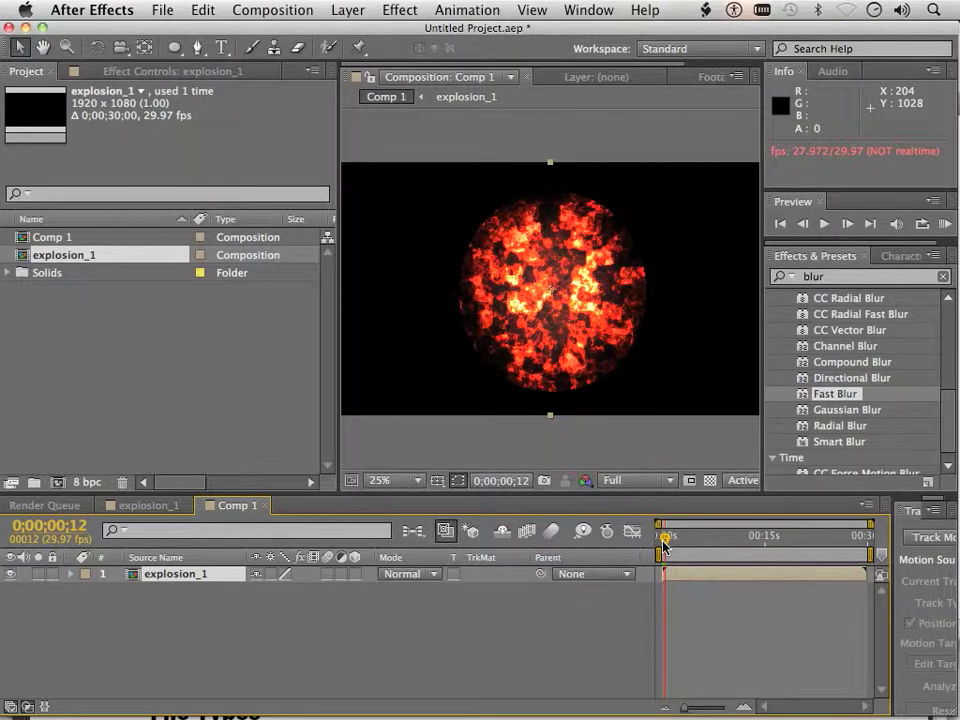